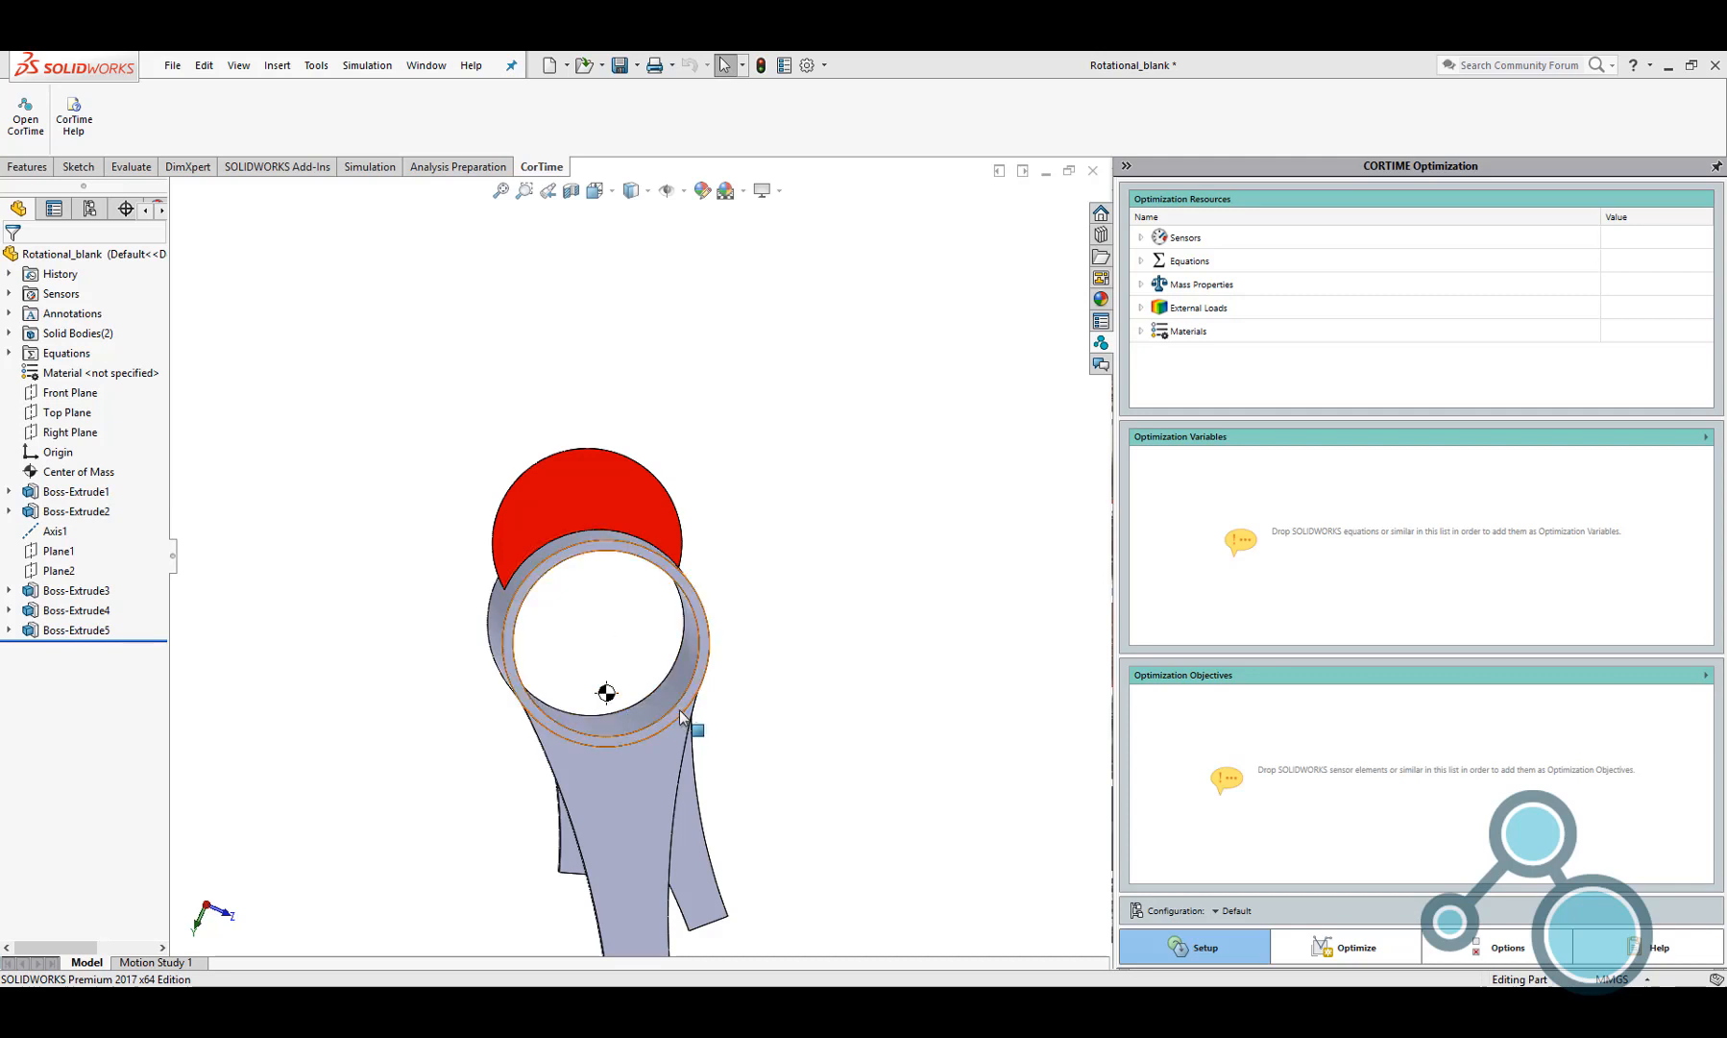
Examine the Rotational_blank model from several angles, along with its equations and sensors
middle_click_drag(647, 704, 670, 767)
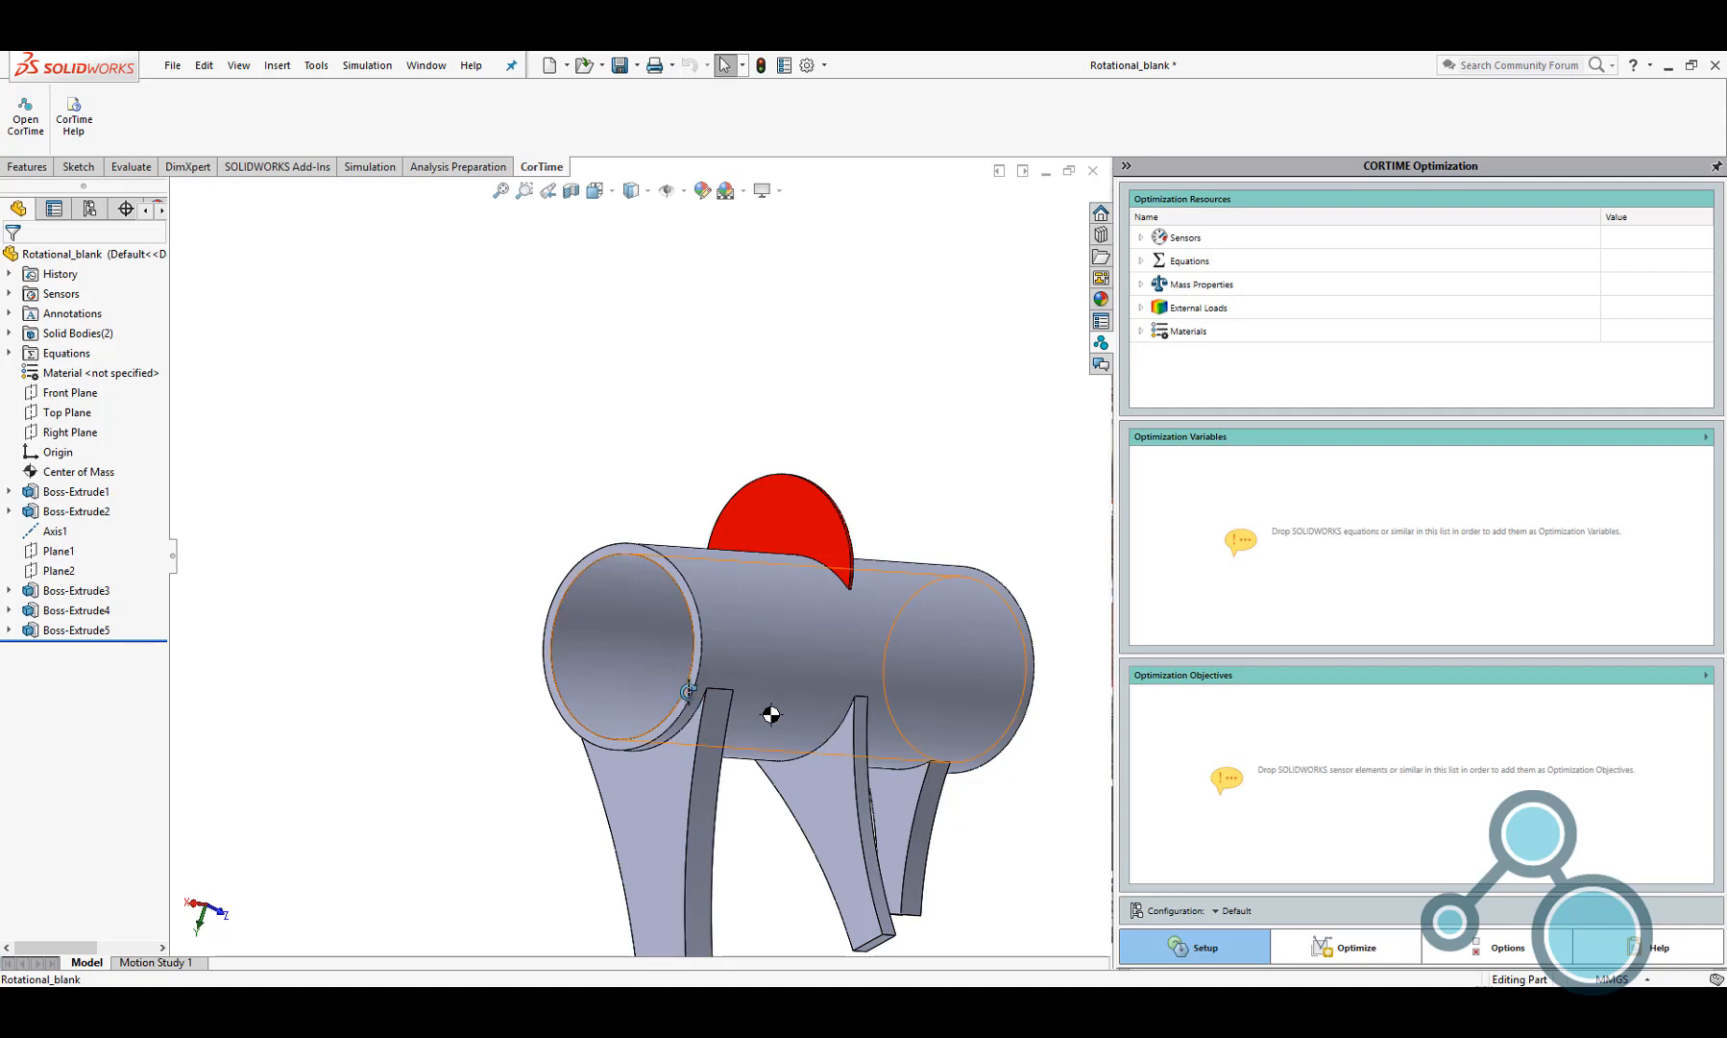
middle_click_drag(688, 690, 770, 711)
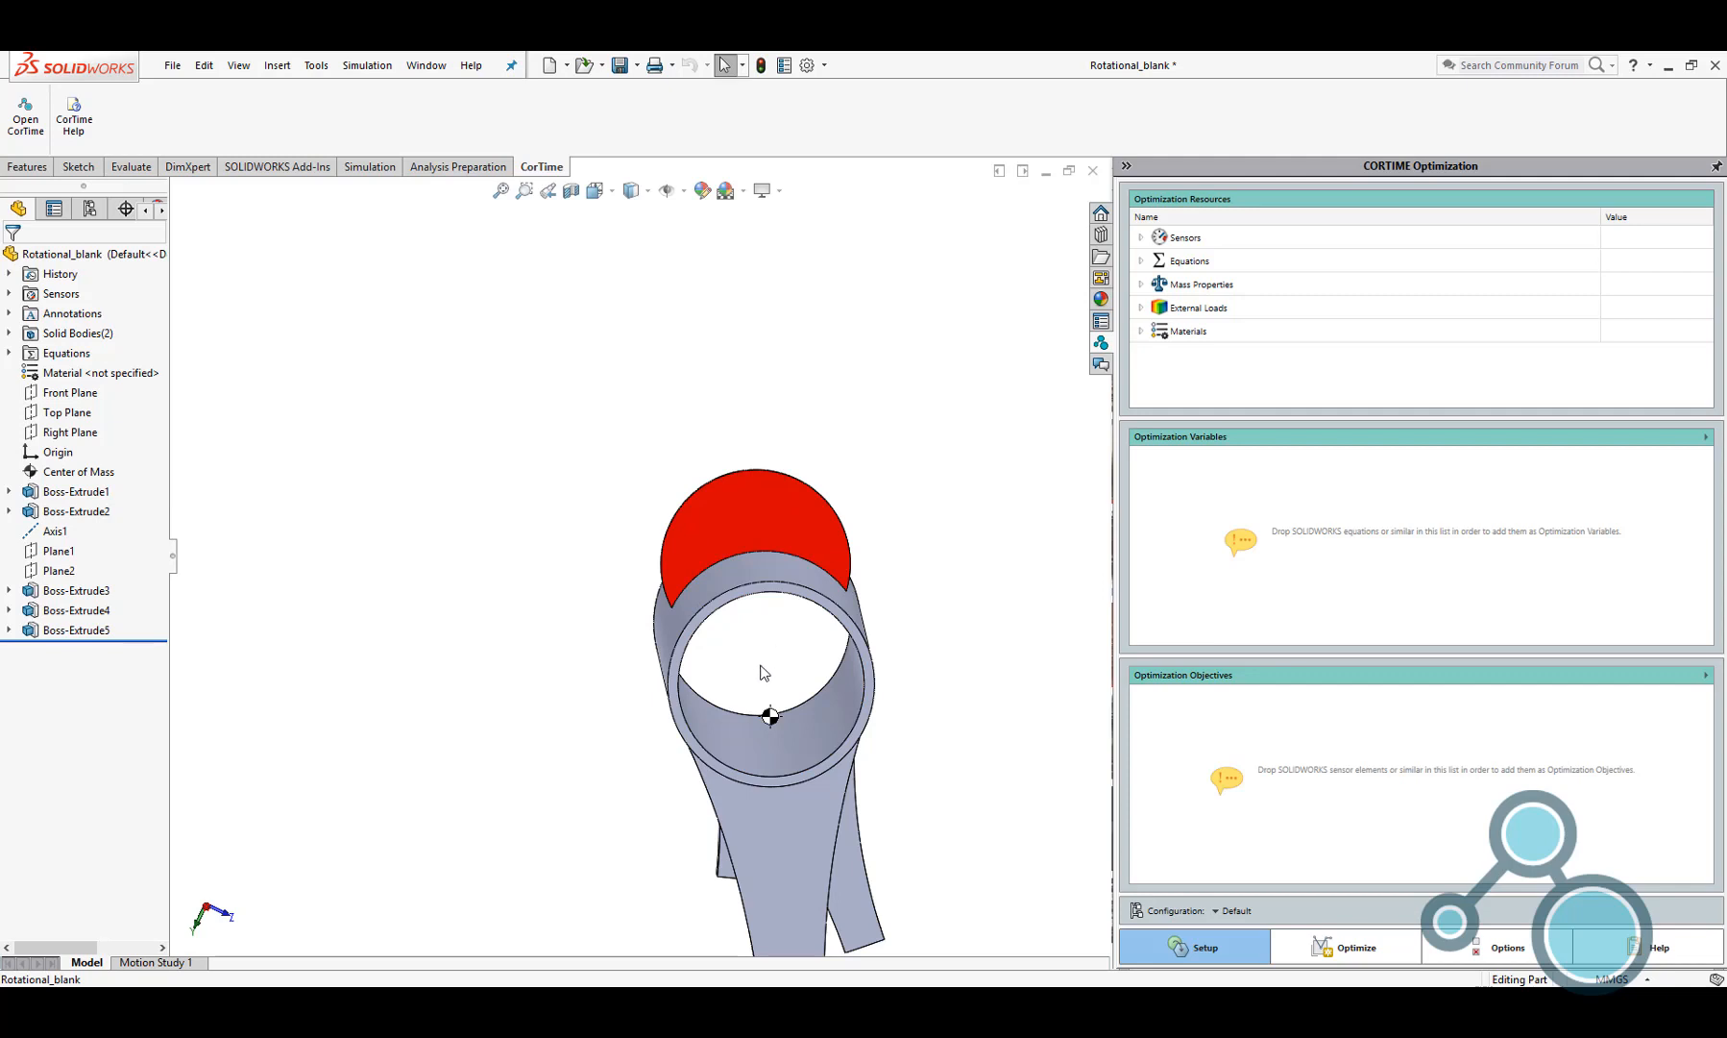
middle_click_drag(760, 664, 690, 605)
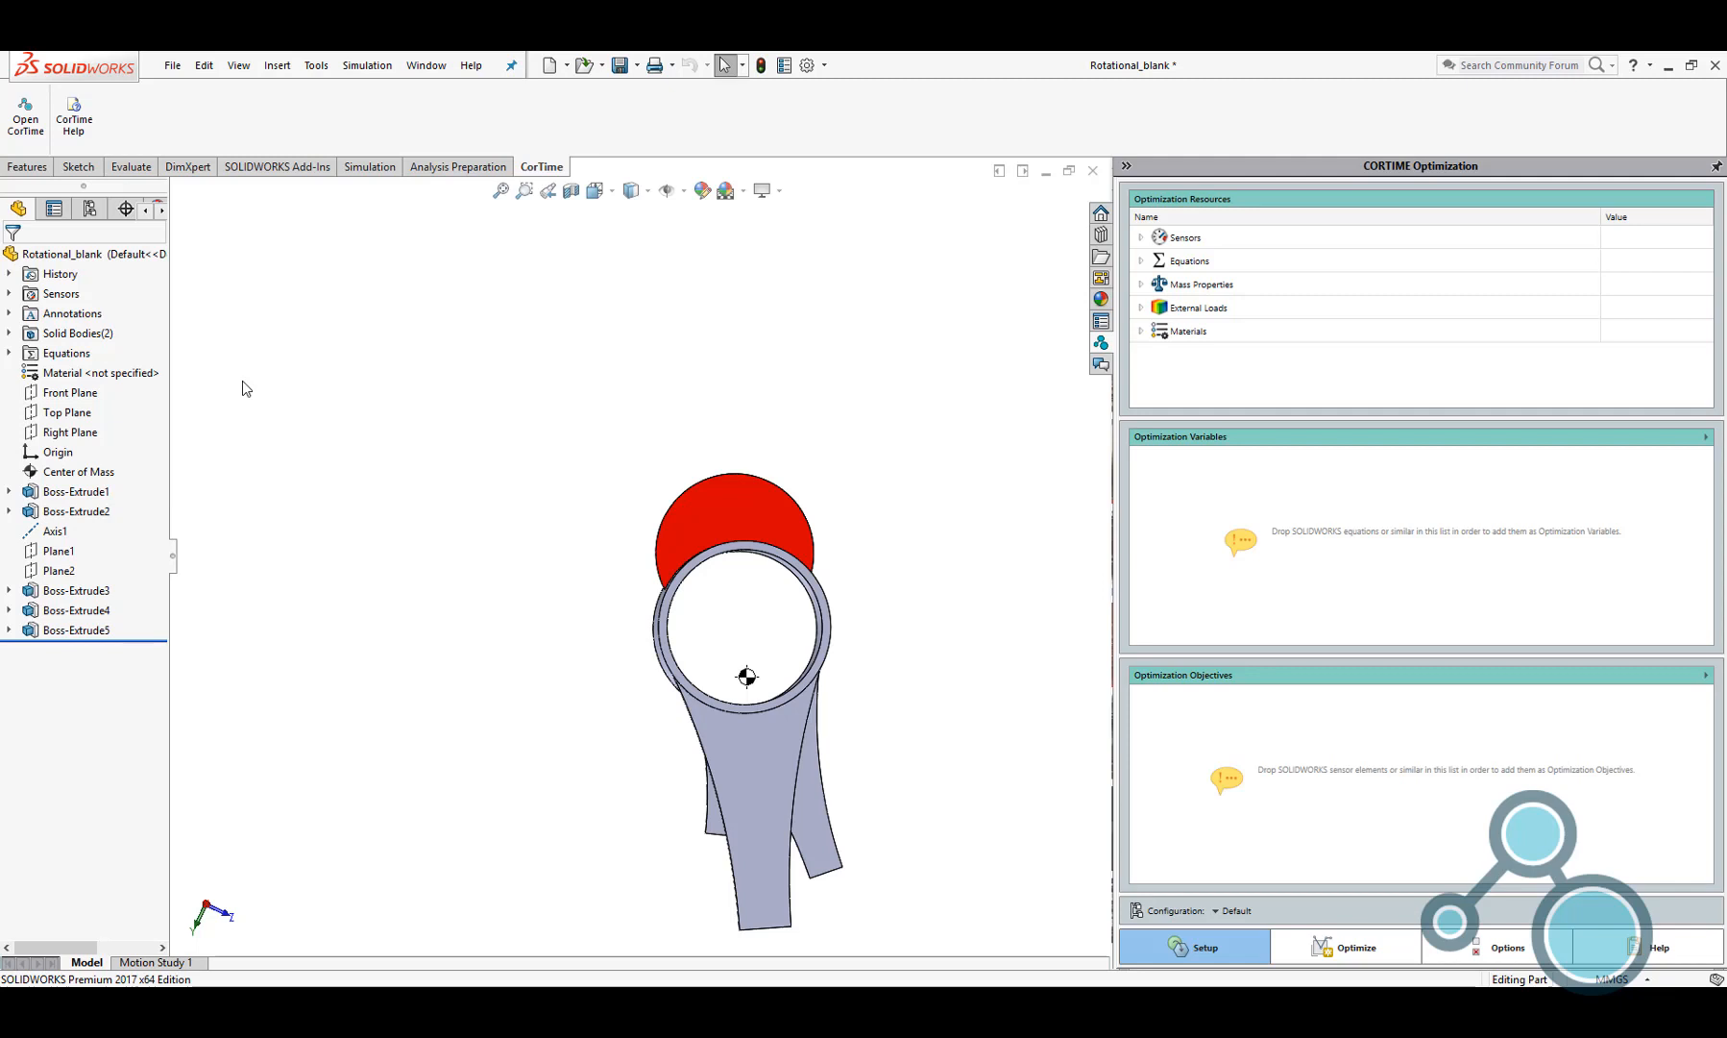
left_click(8, 353)
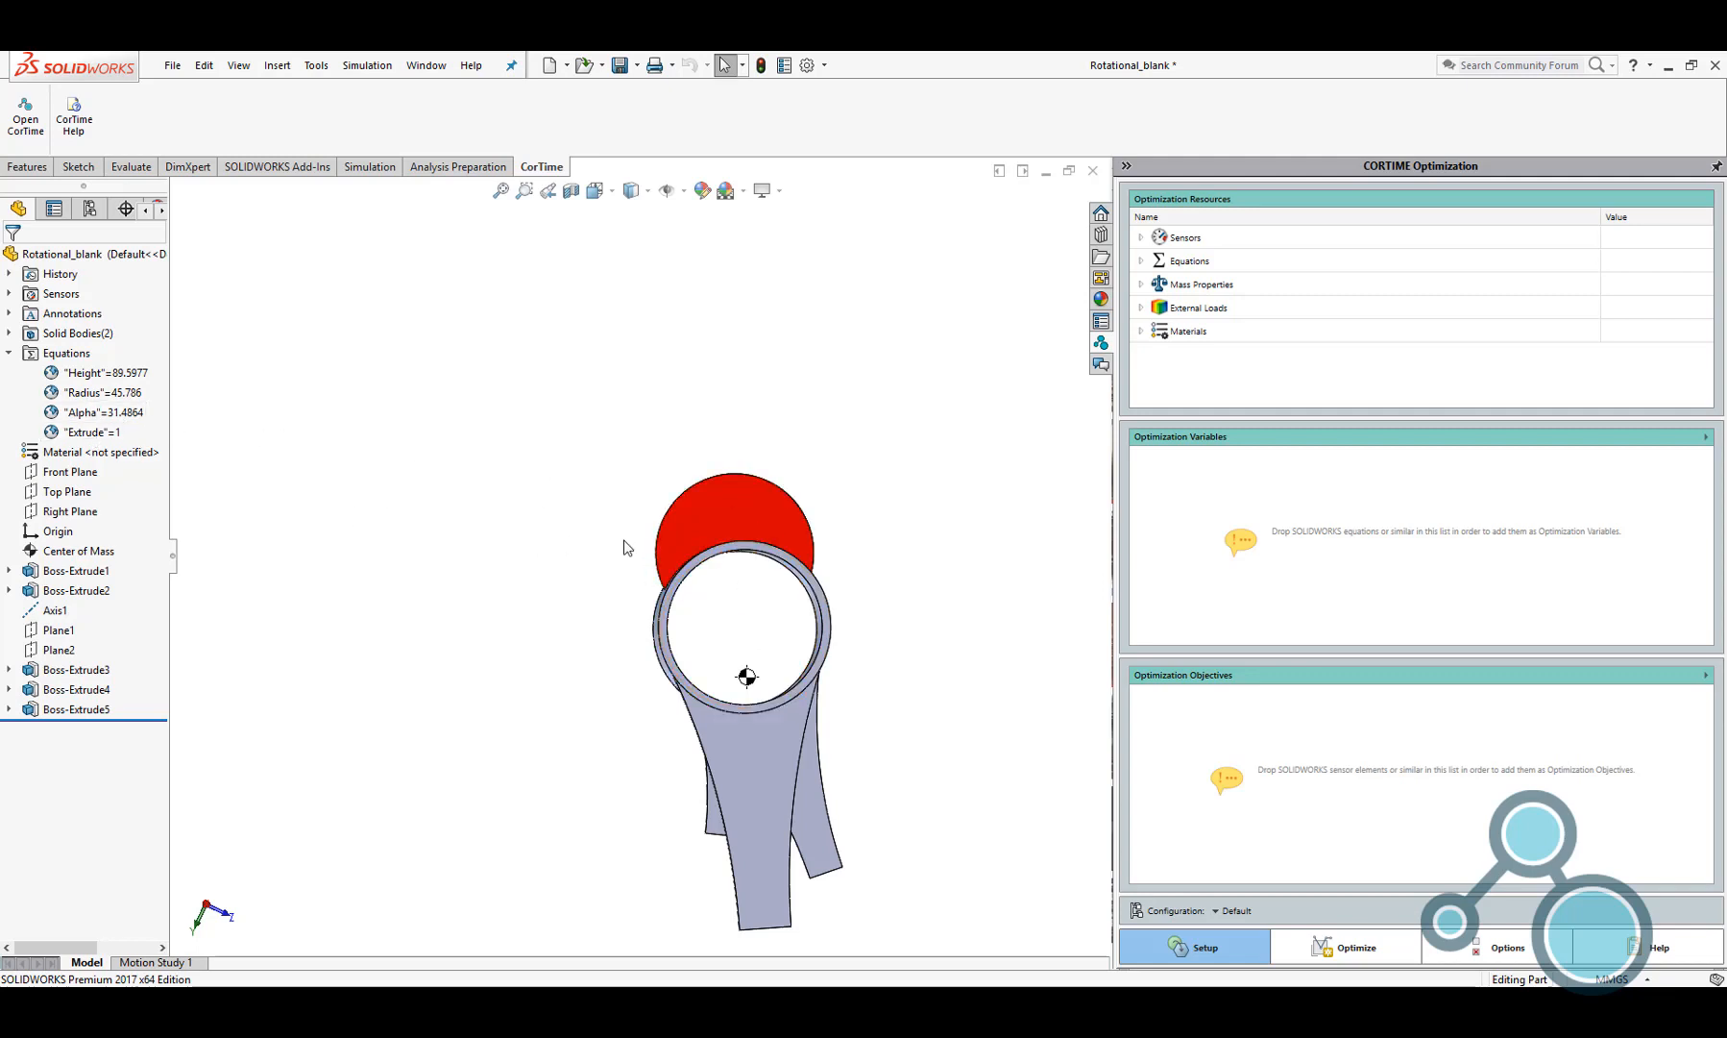
left_click(9, 355)
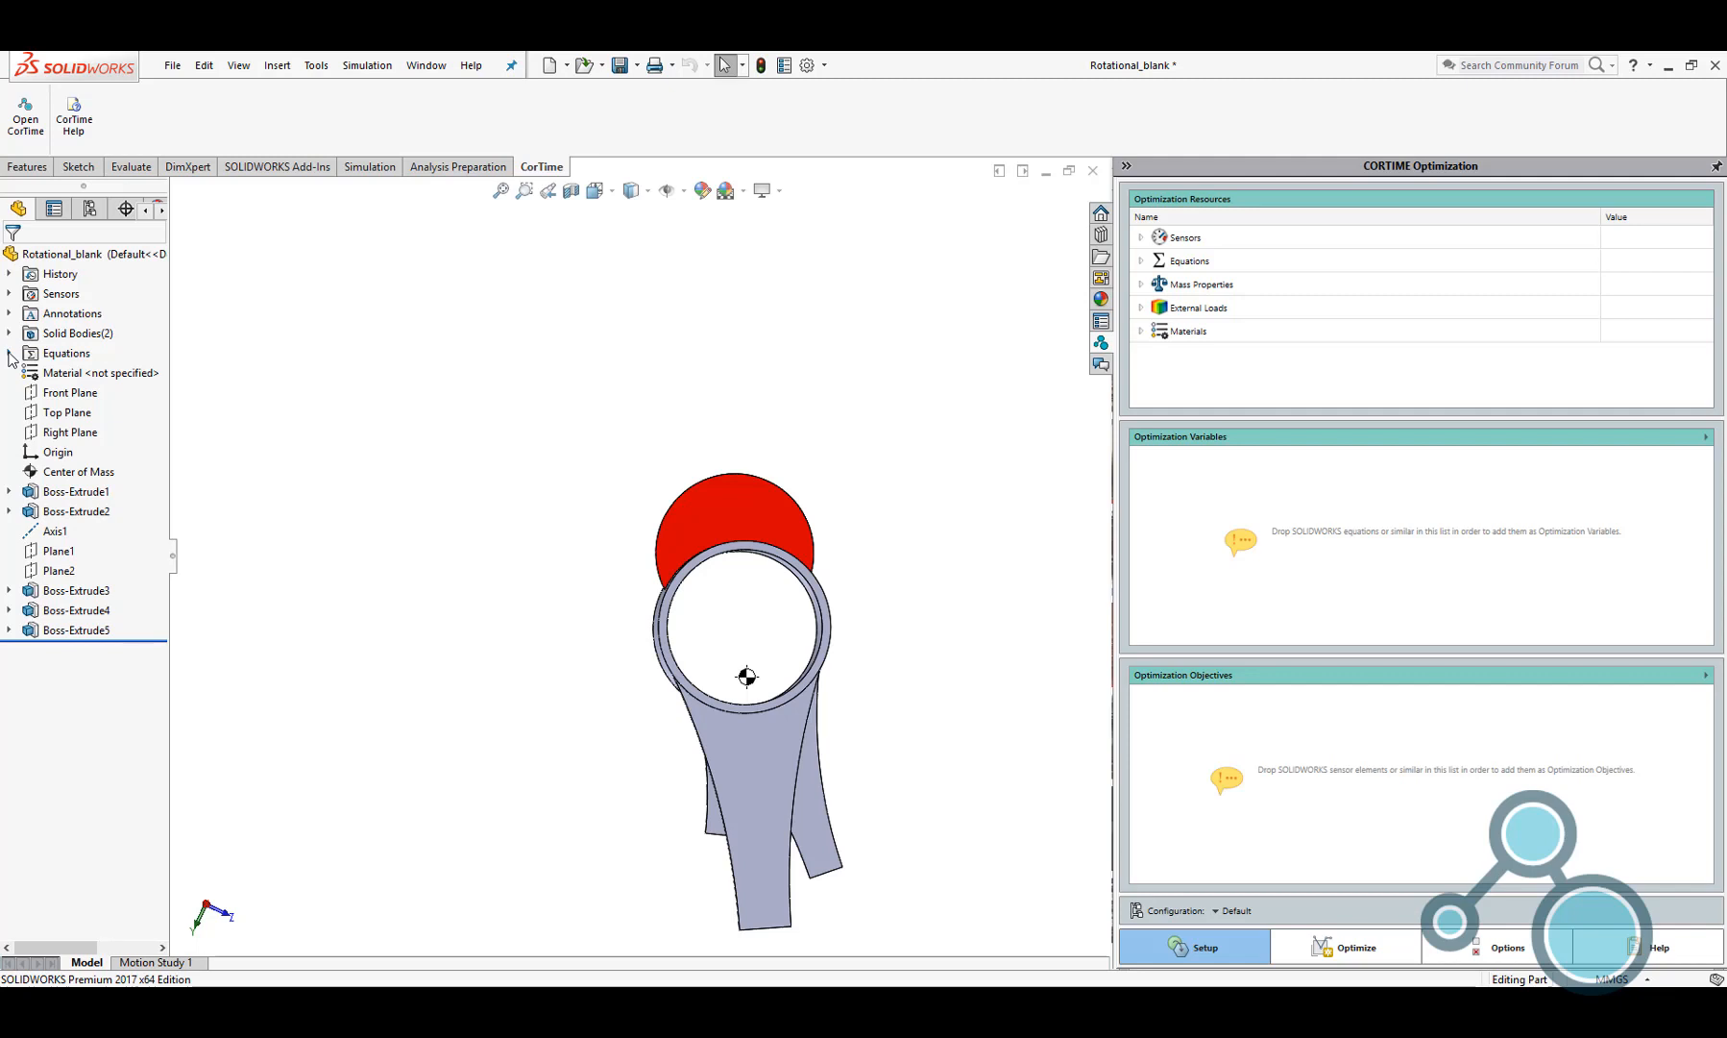
left_click(10, 293)
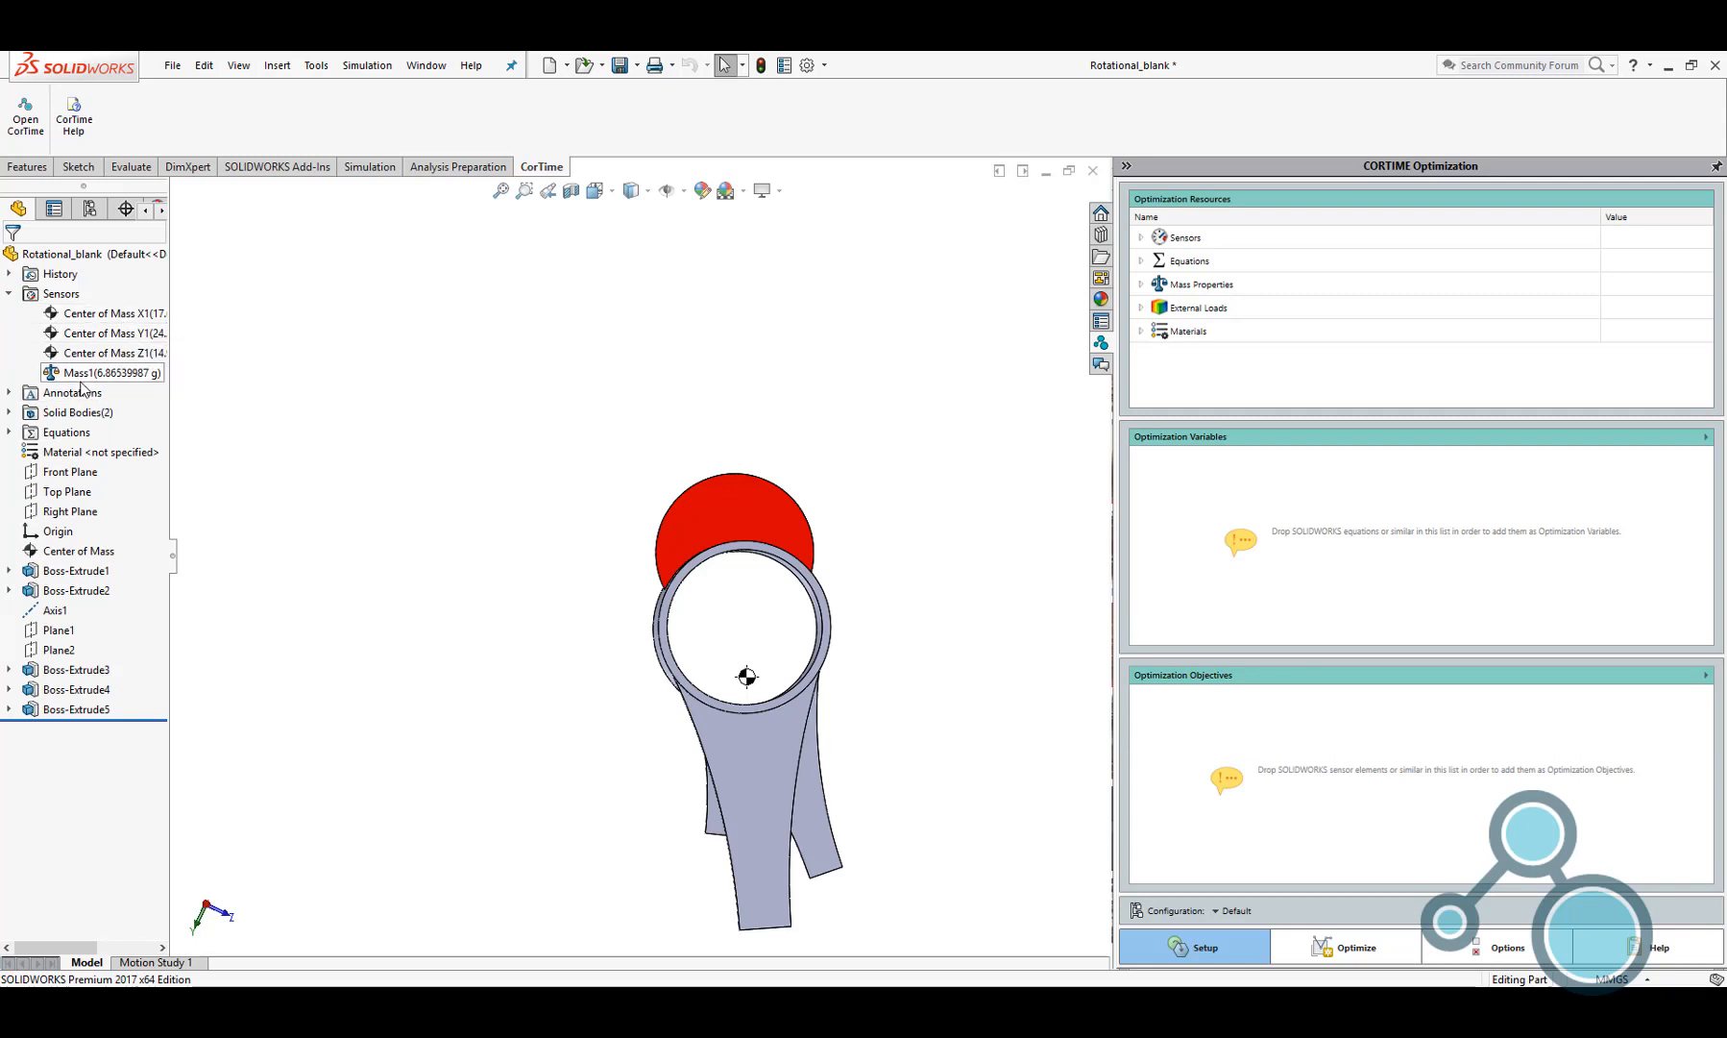
left_click(10, 294)
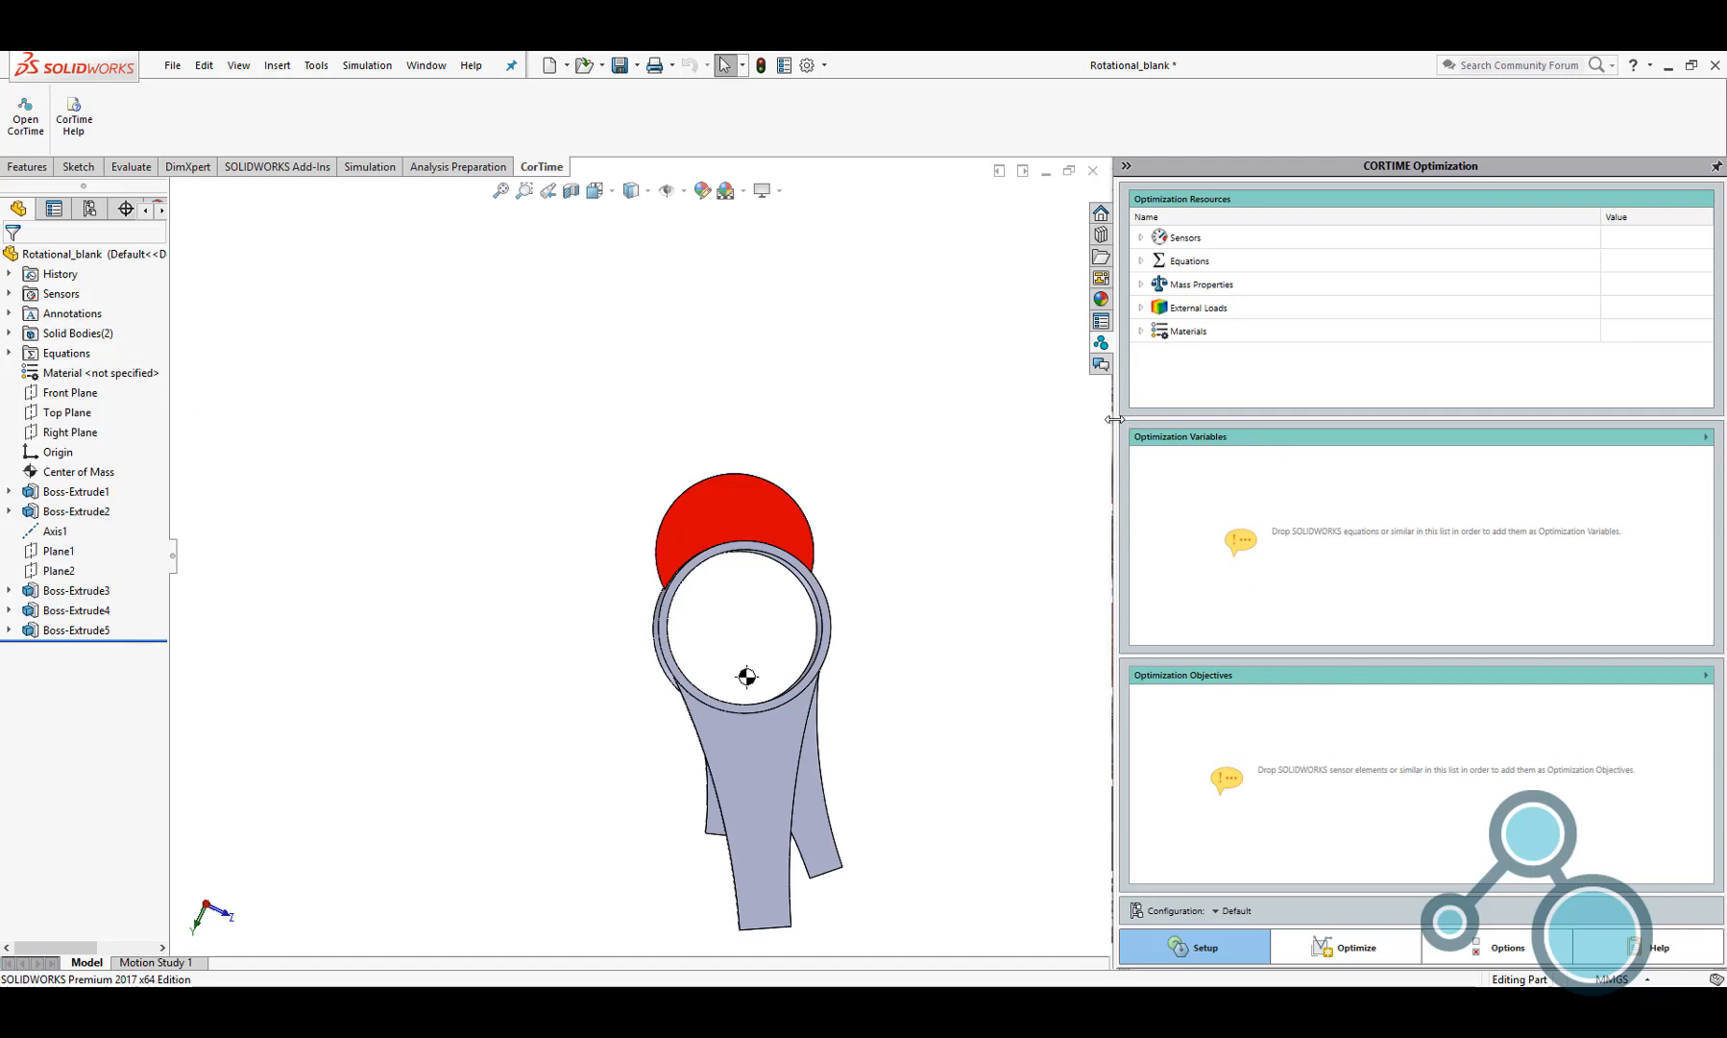
Add the Height, Radius, Alpha and Extrude equations as optimization variables
left_click_drag(1115, 419, 1034, 427)
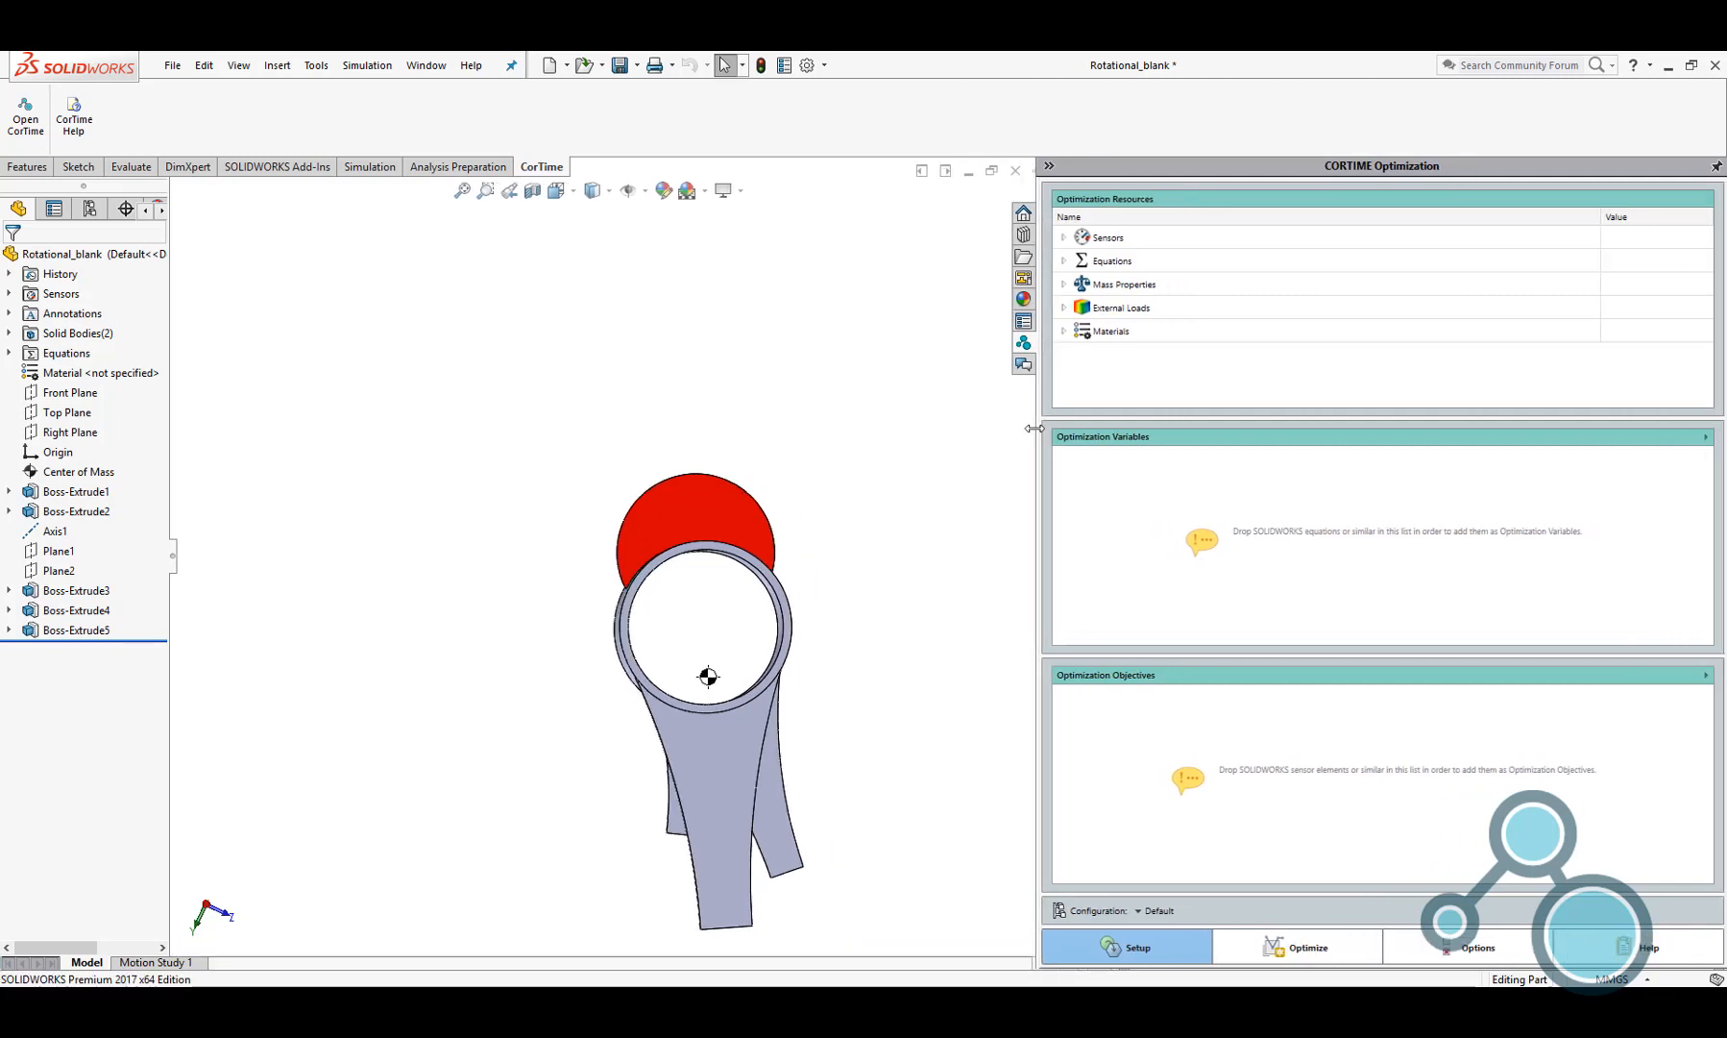
left_click(1064, 260)
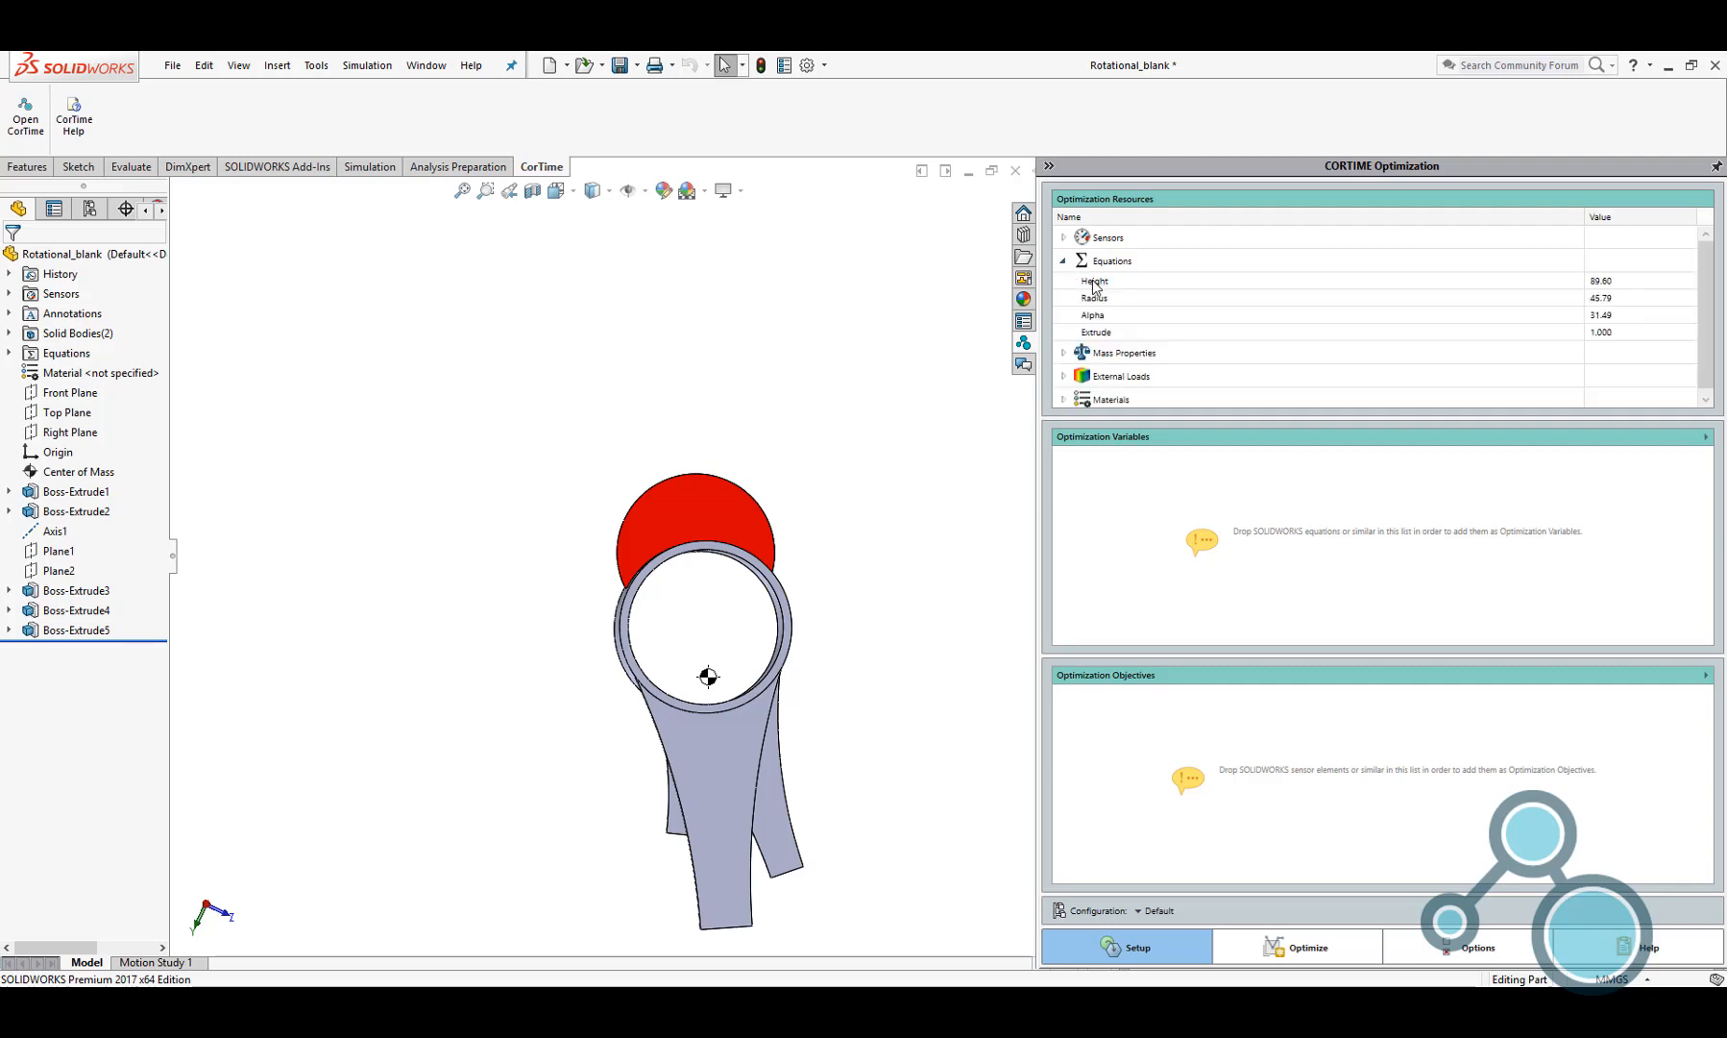
left_click_drag(1096, 281, 1223, 485)
left_click_drag(1132, 304, 1241, 523)
left_click_drag(1100, 323, 1241, 524)
left_click_drag(1098, 333, 1287, 571)
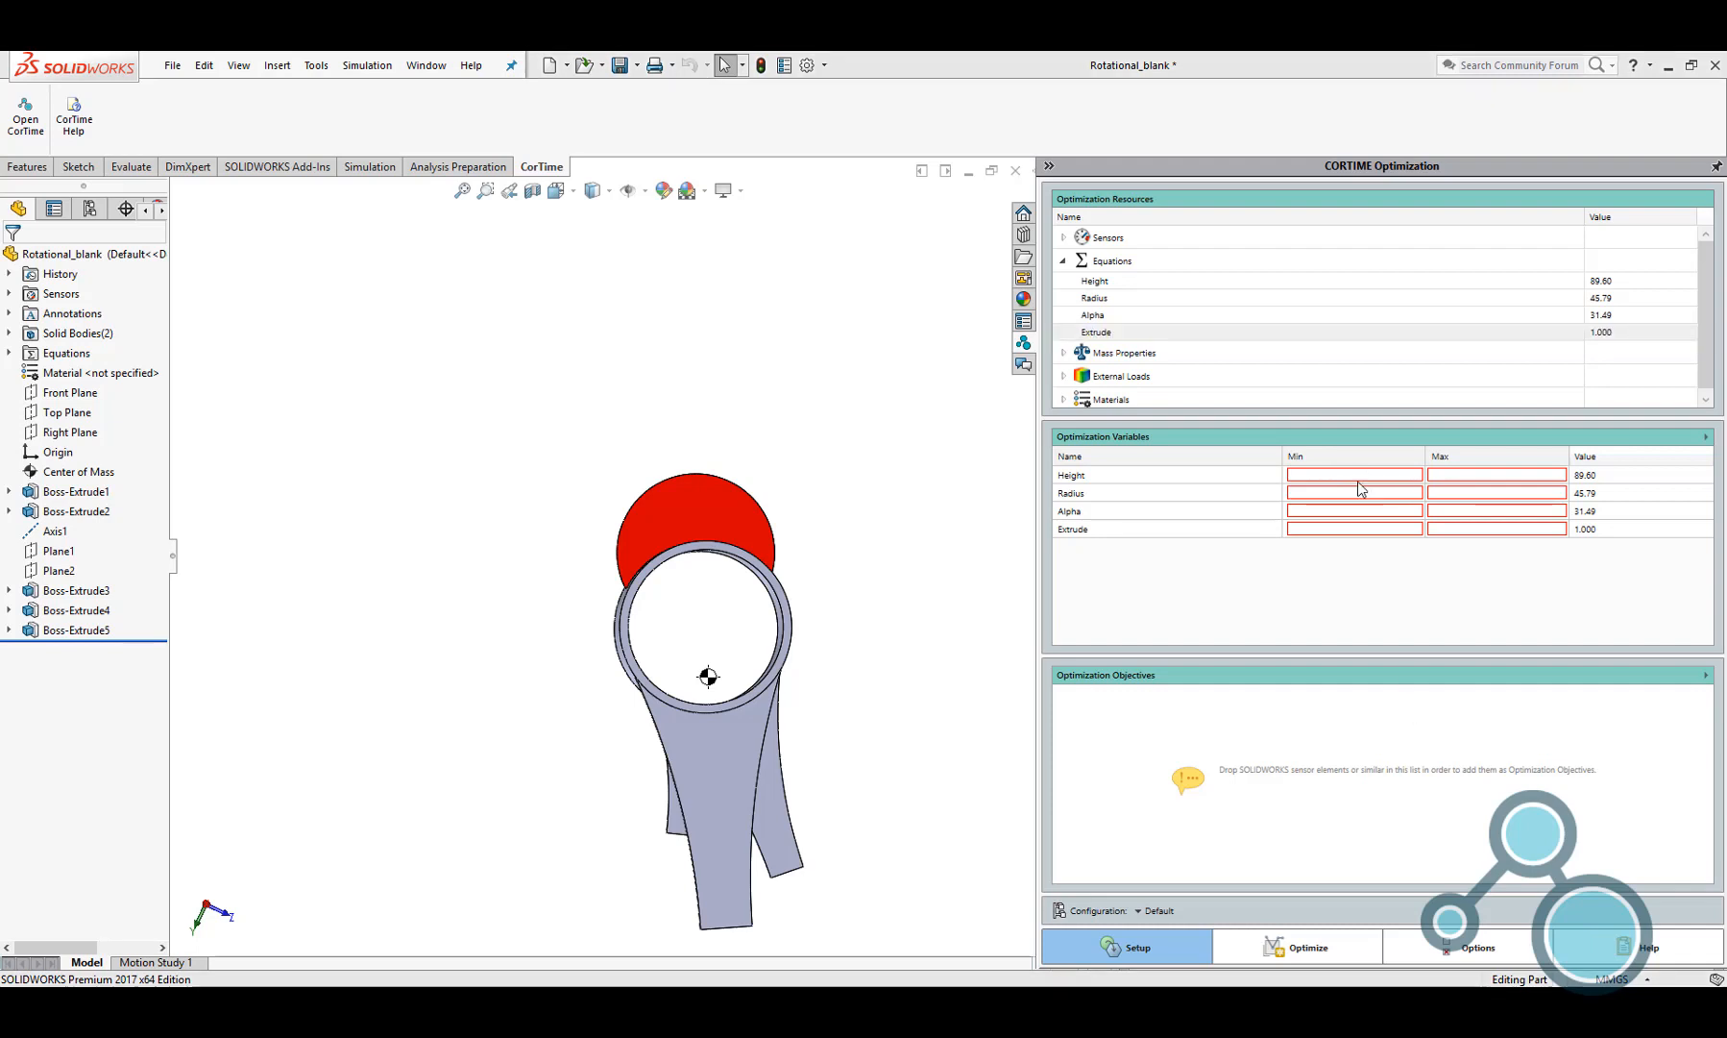
Set the optimization range of Height to 60–90 and of Radius to 30–50
left_click(1358, 471)
type("60")
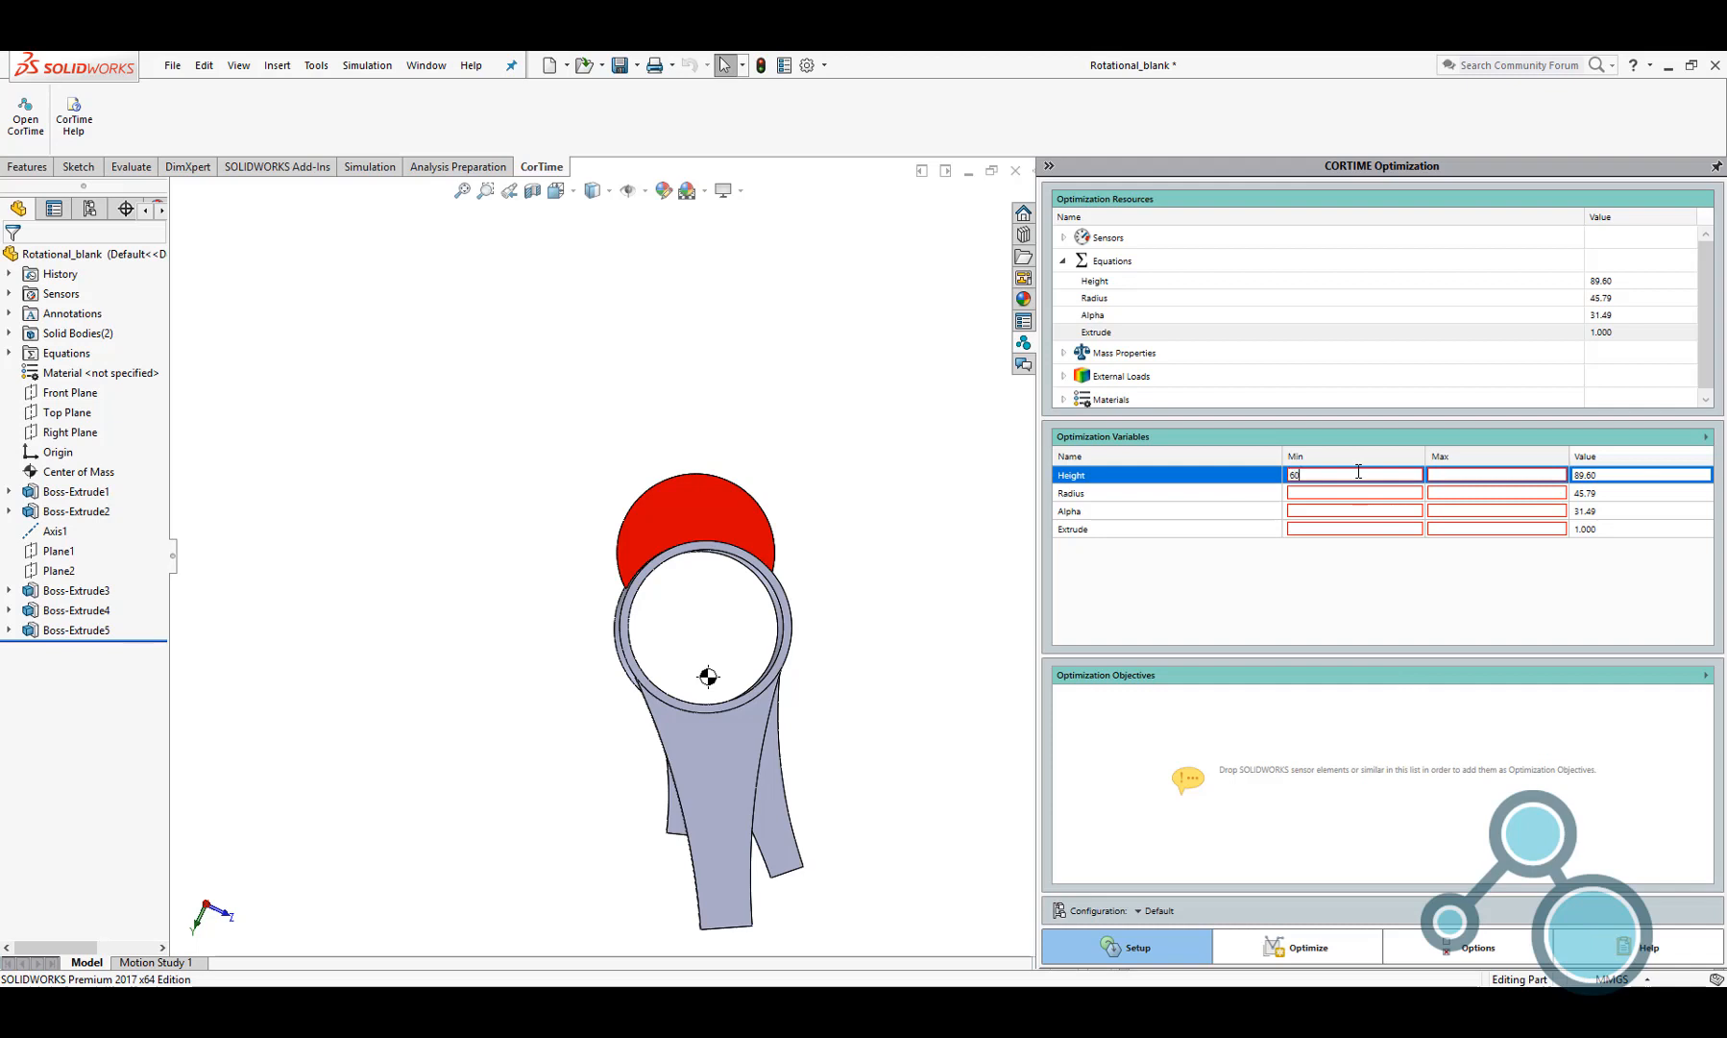
key("Tab")
type("90")
key("Return")
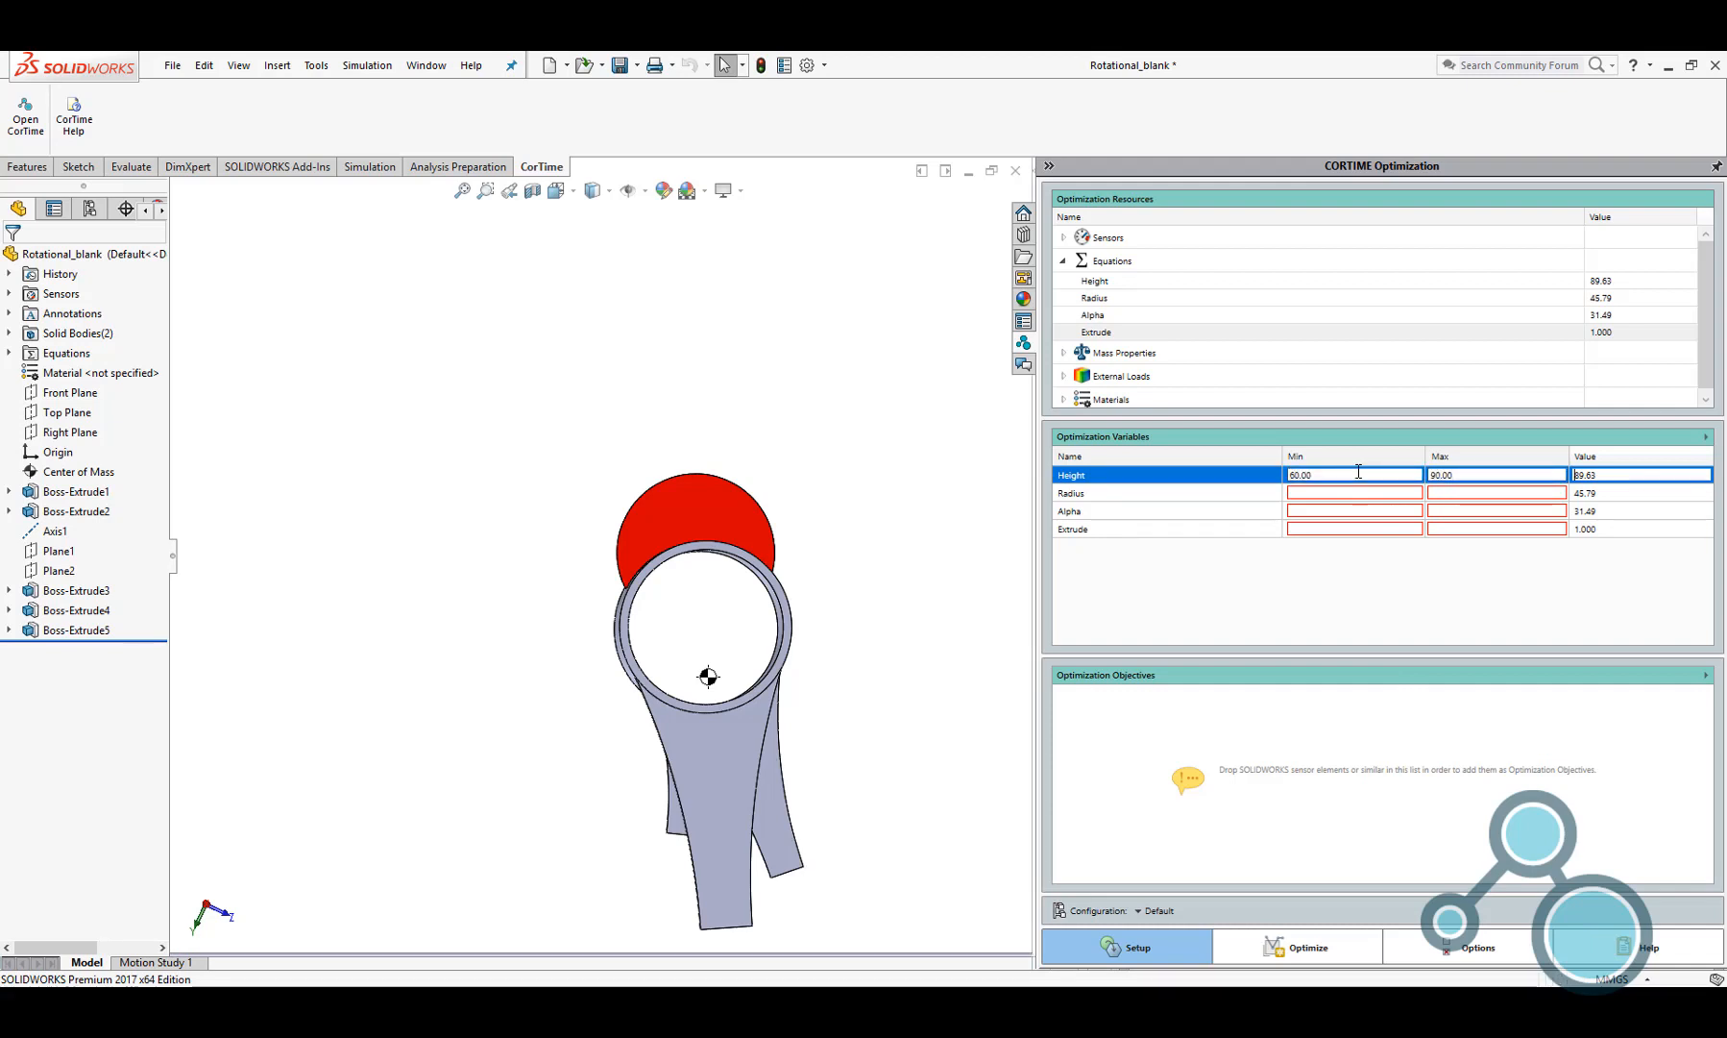
key("Tab")
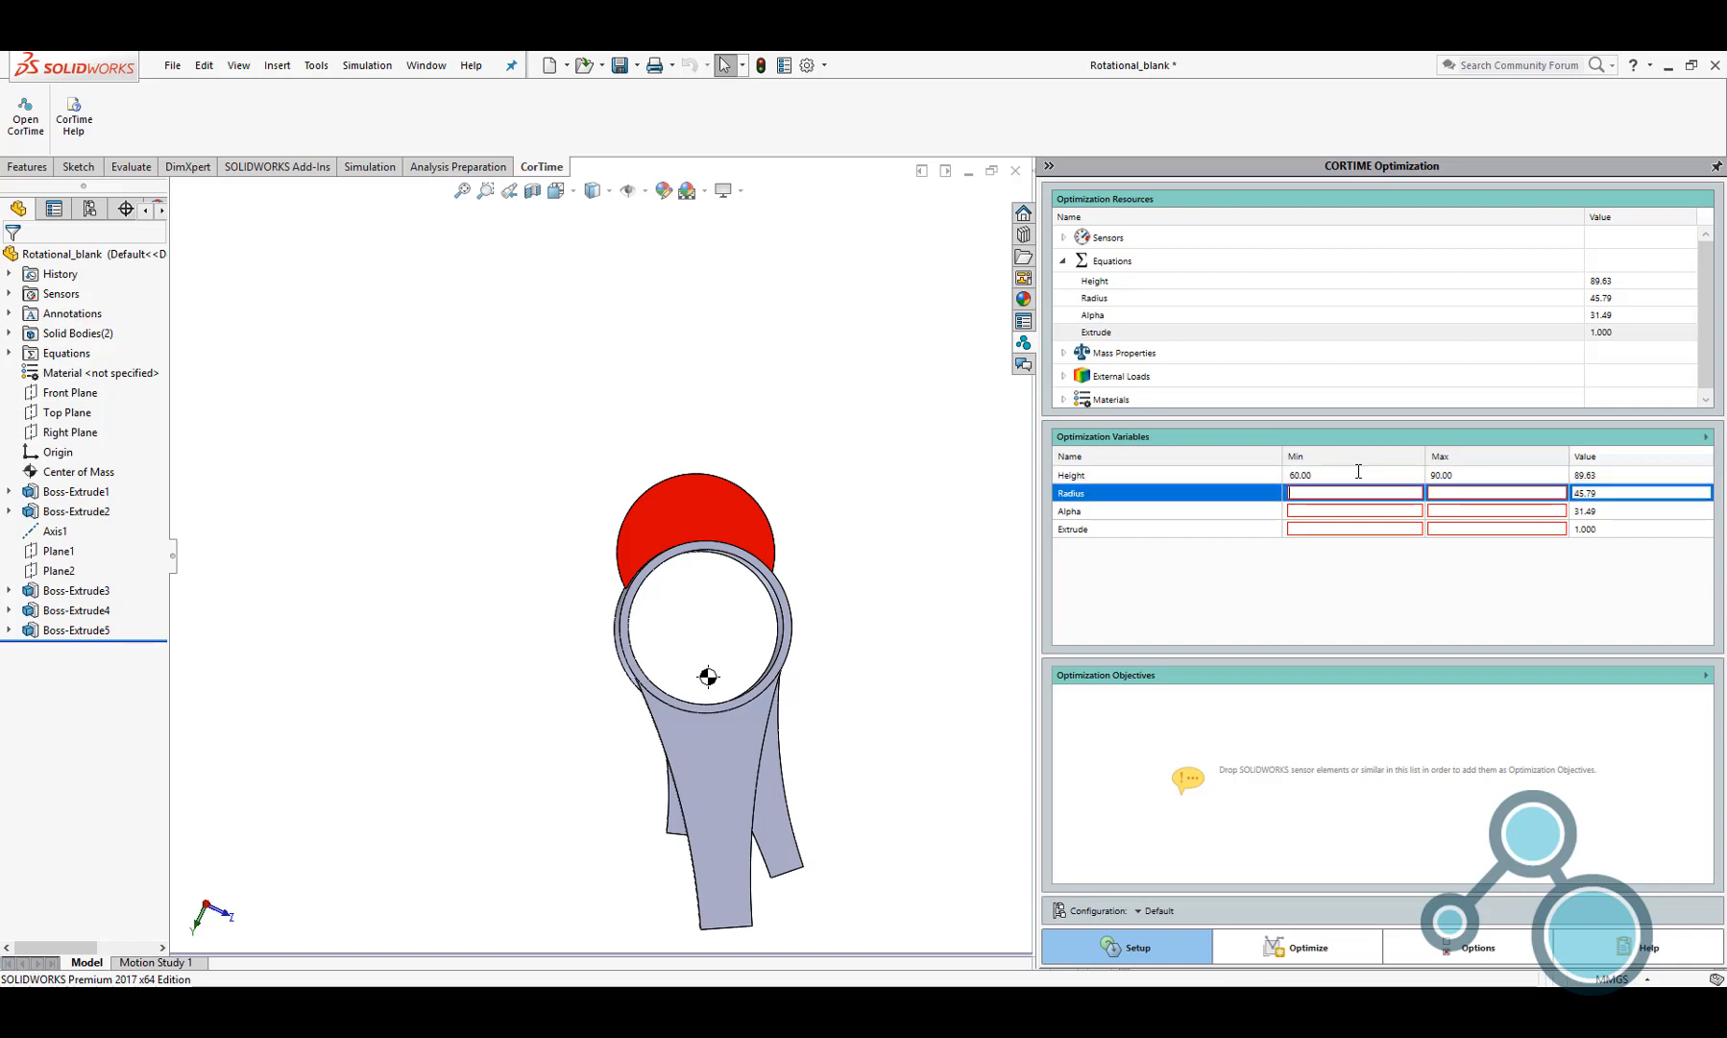
type("30.00")
key("Return")
key("Tab")
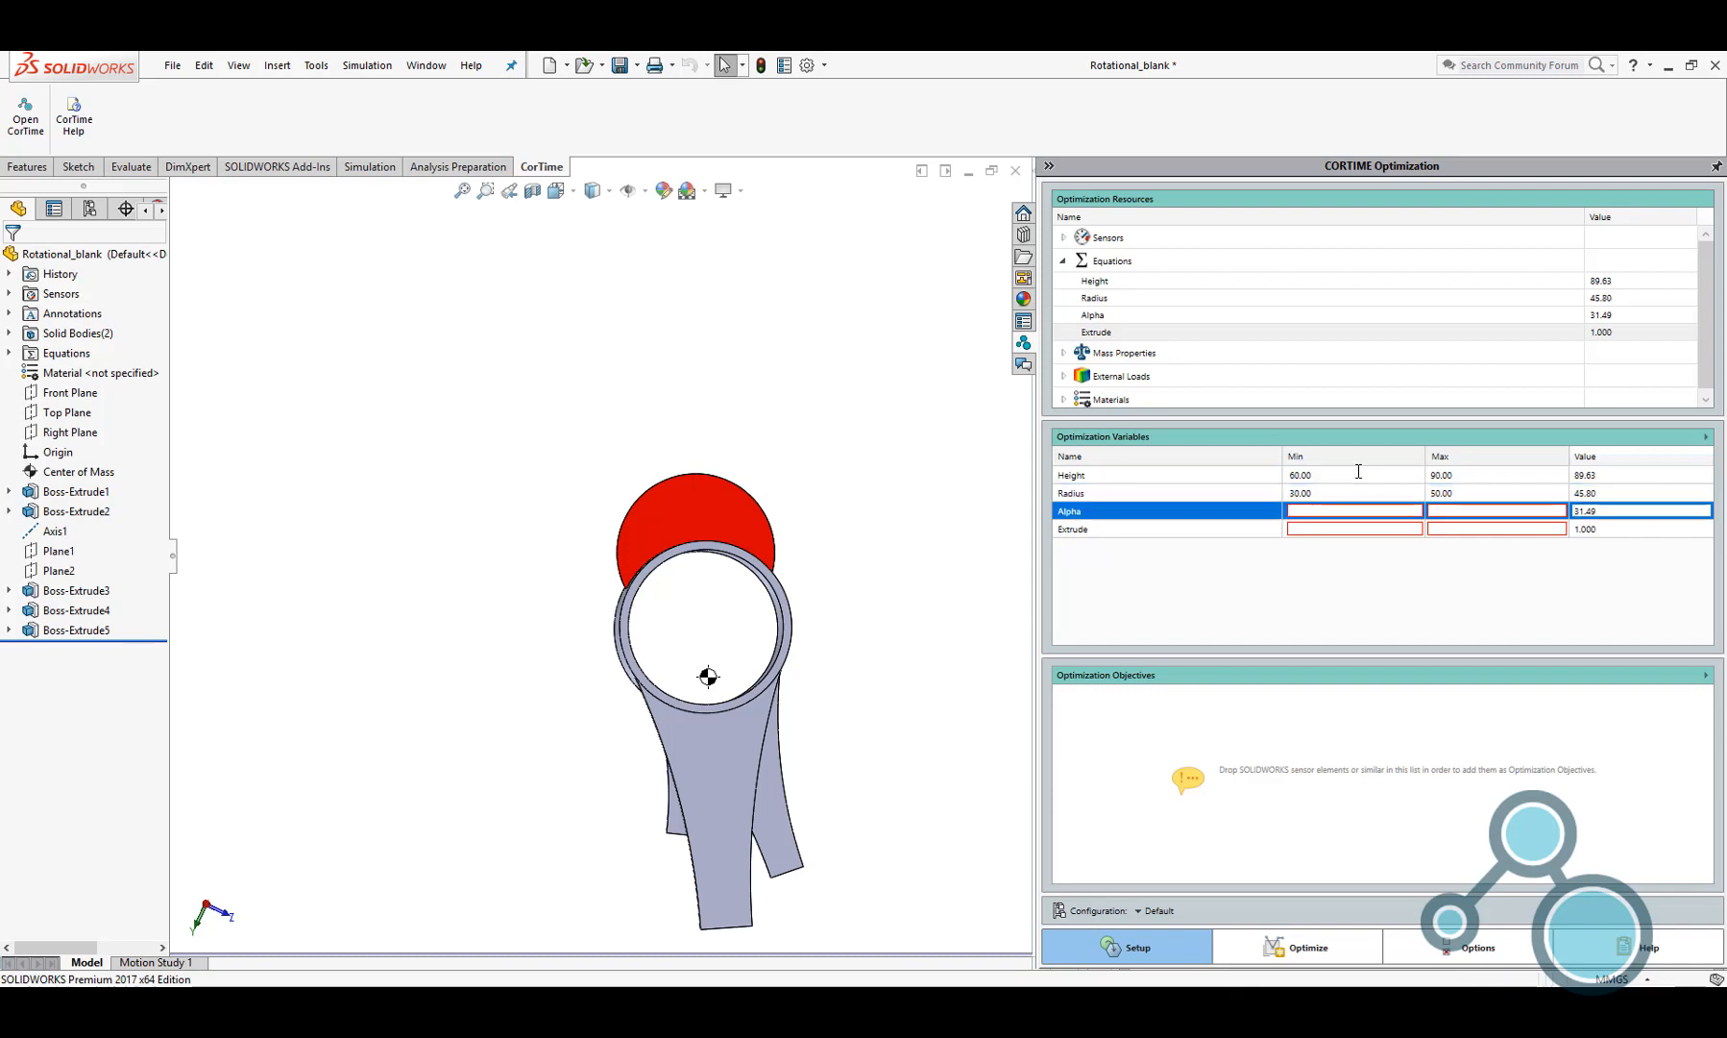
Set the optimization range of Alpha to 10–60 and of Extrude to 1–100
key("Tab")
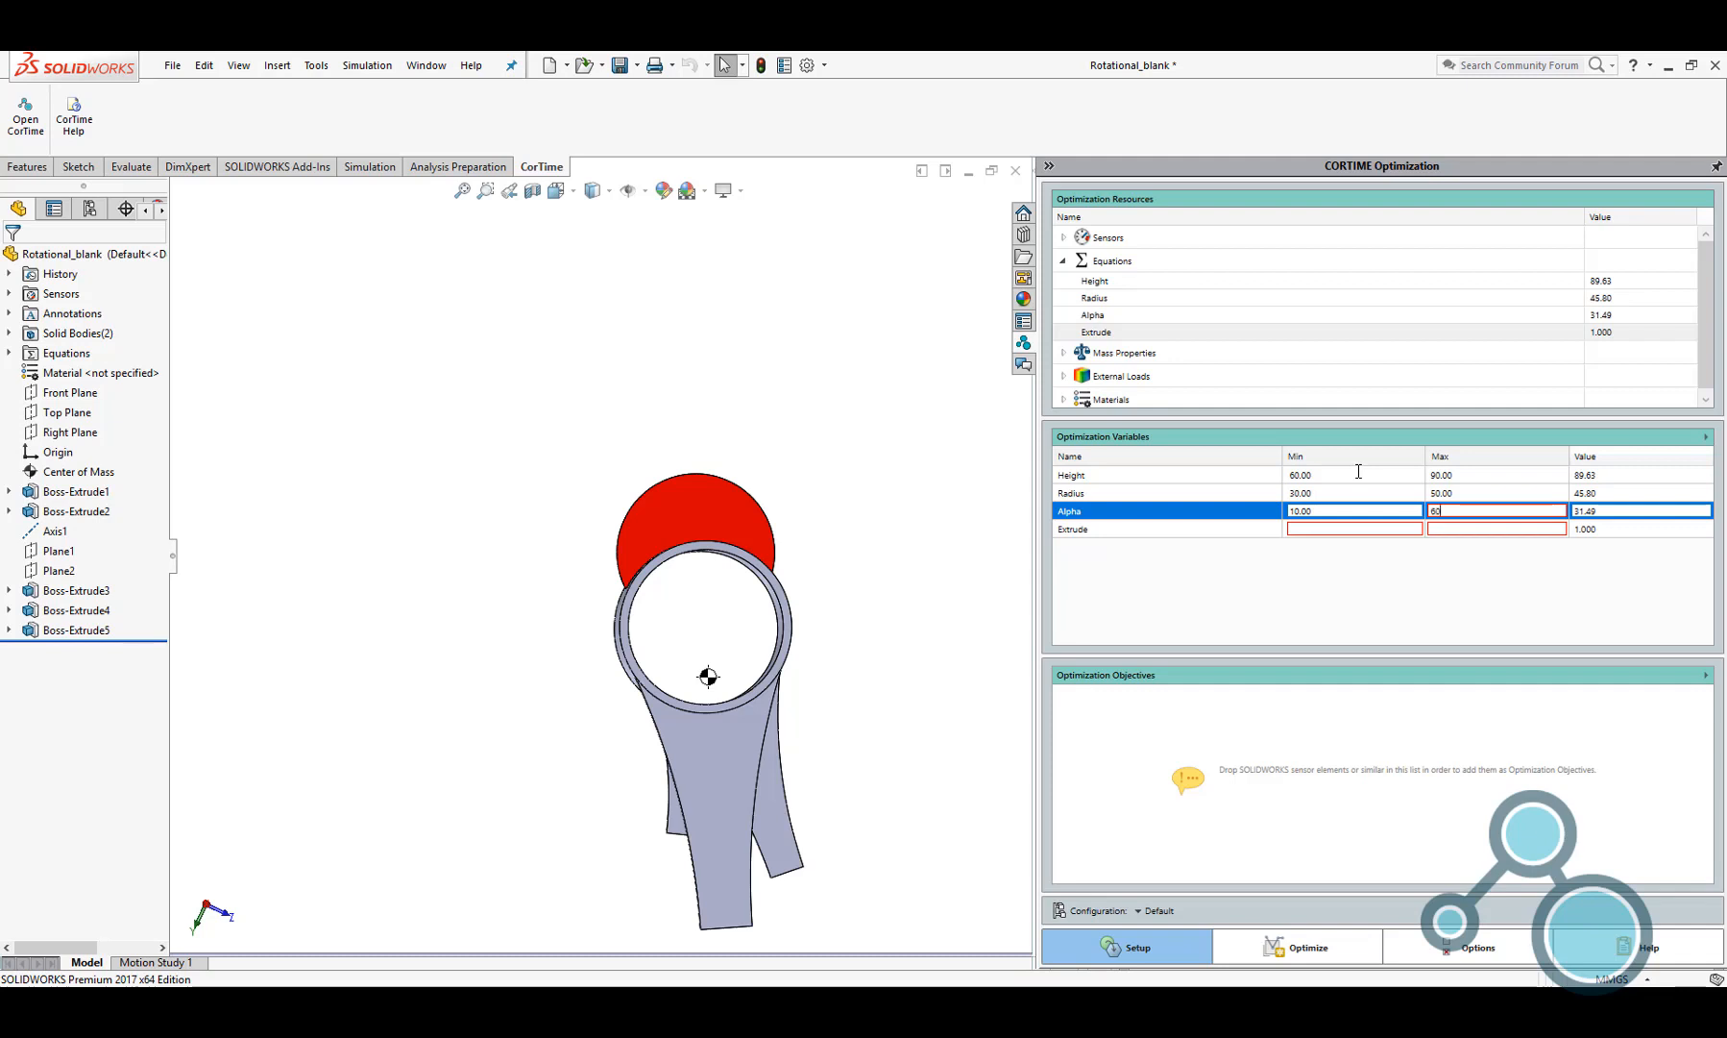
key("Return")
key("Tab")
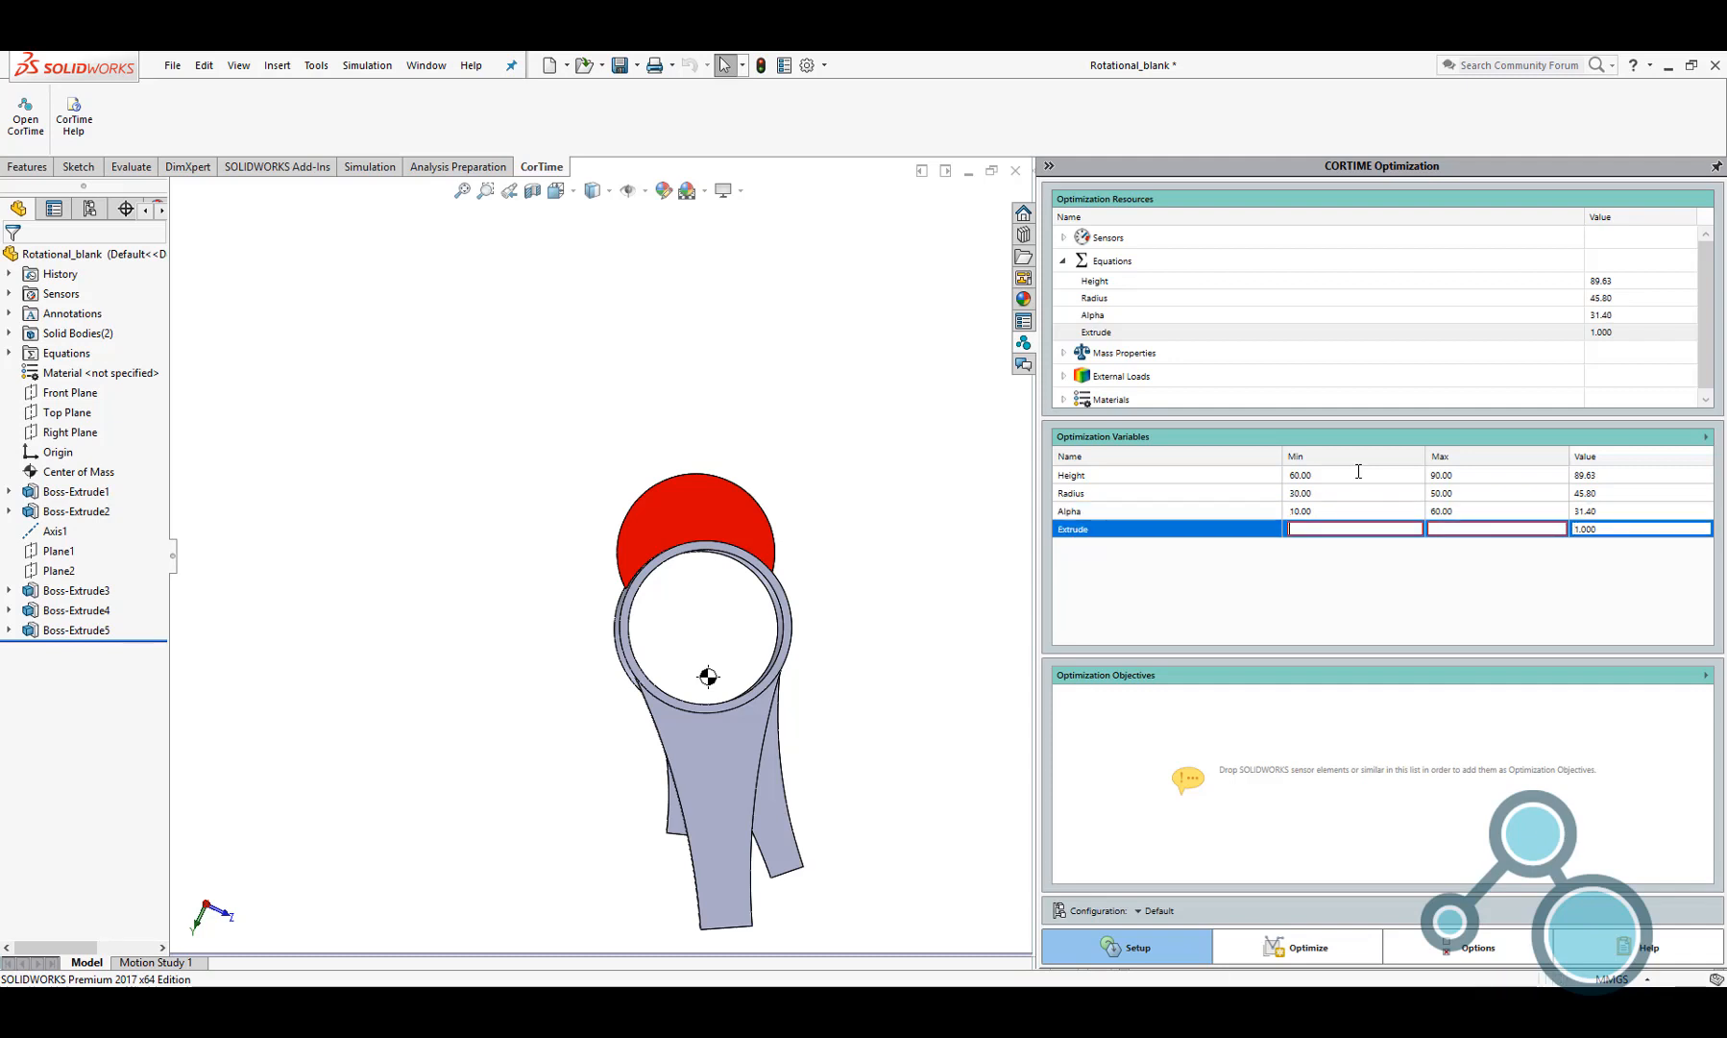
type("1.000")
type("10")
type("0.0")
Run the validity check on the optimization variables and dismiss its progress display
left_click(1707, 436)
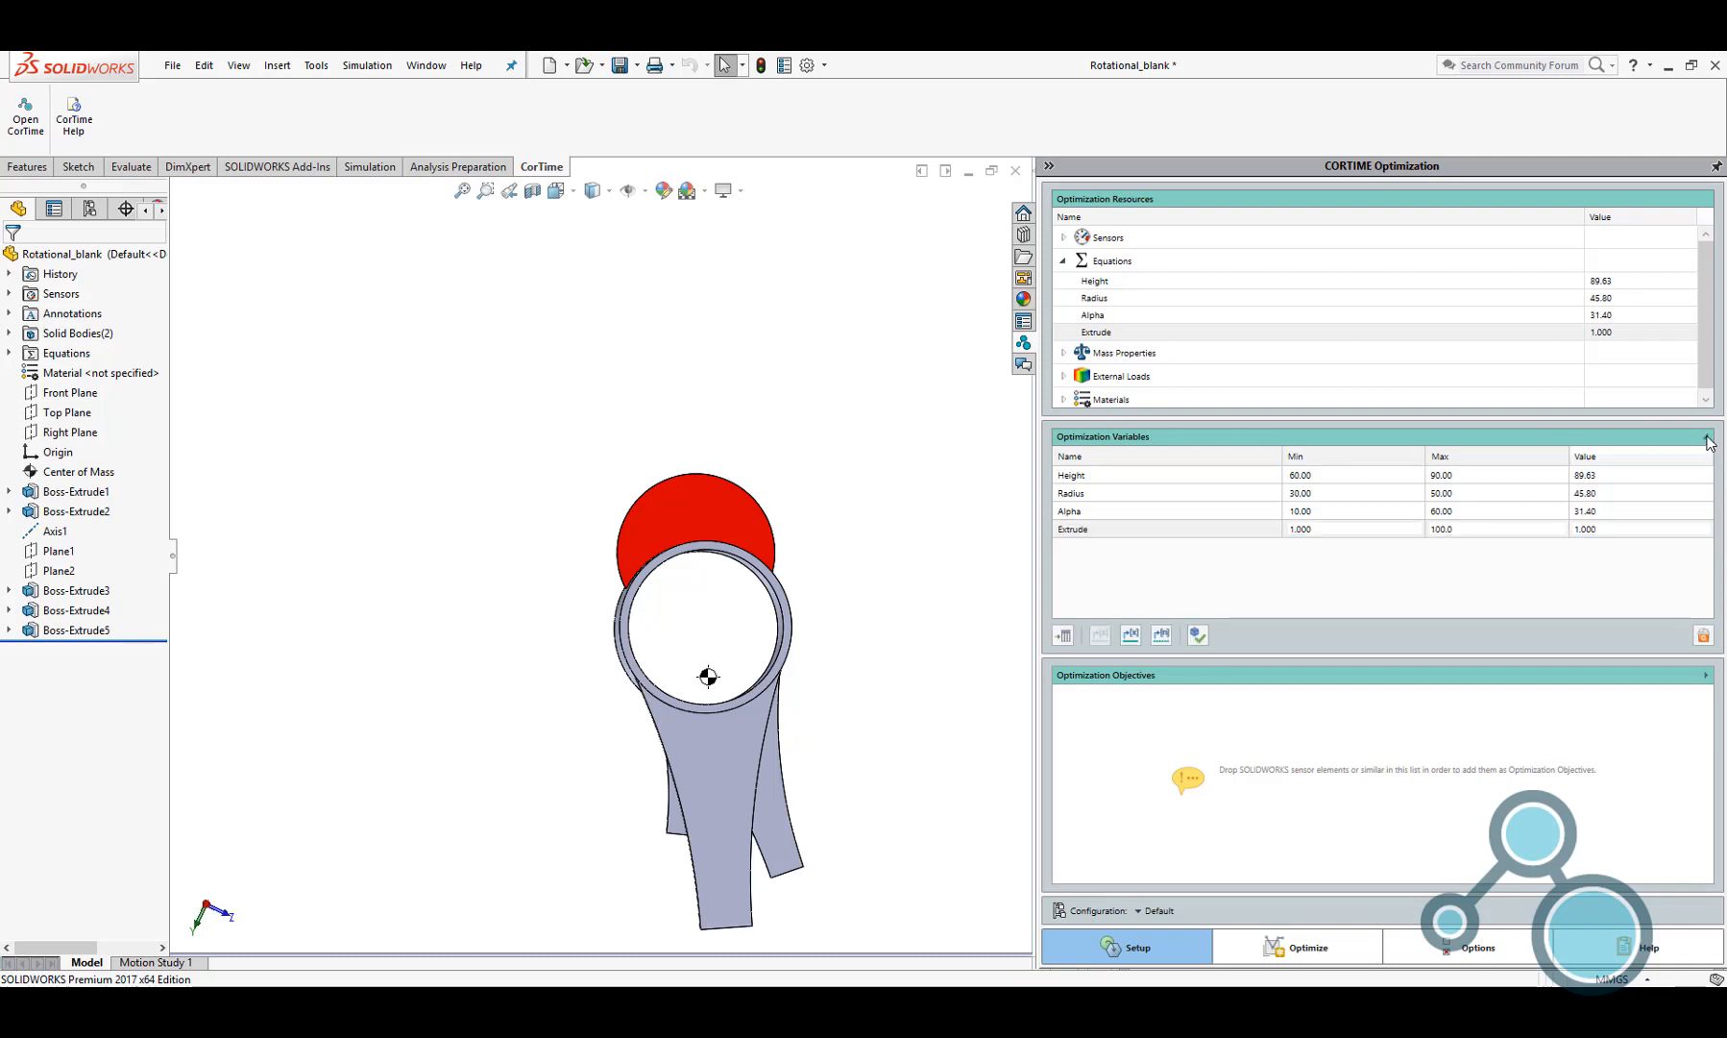
left_click(1198, 634)
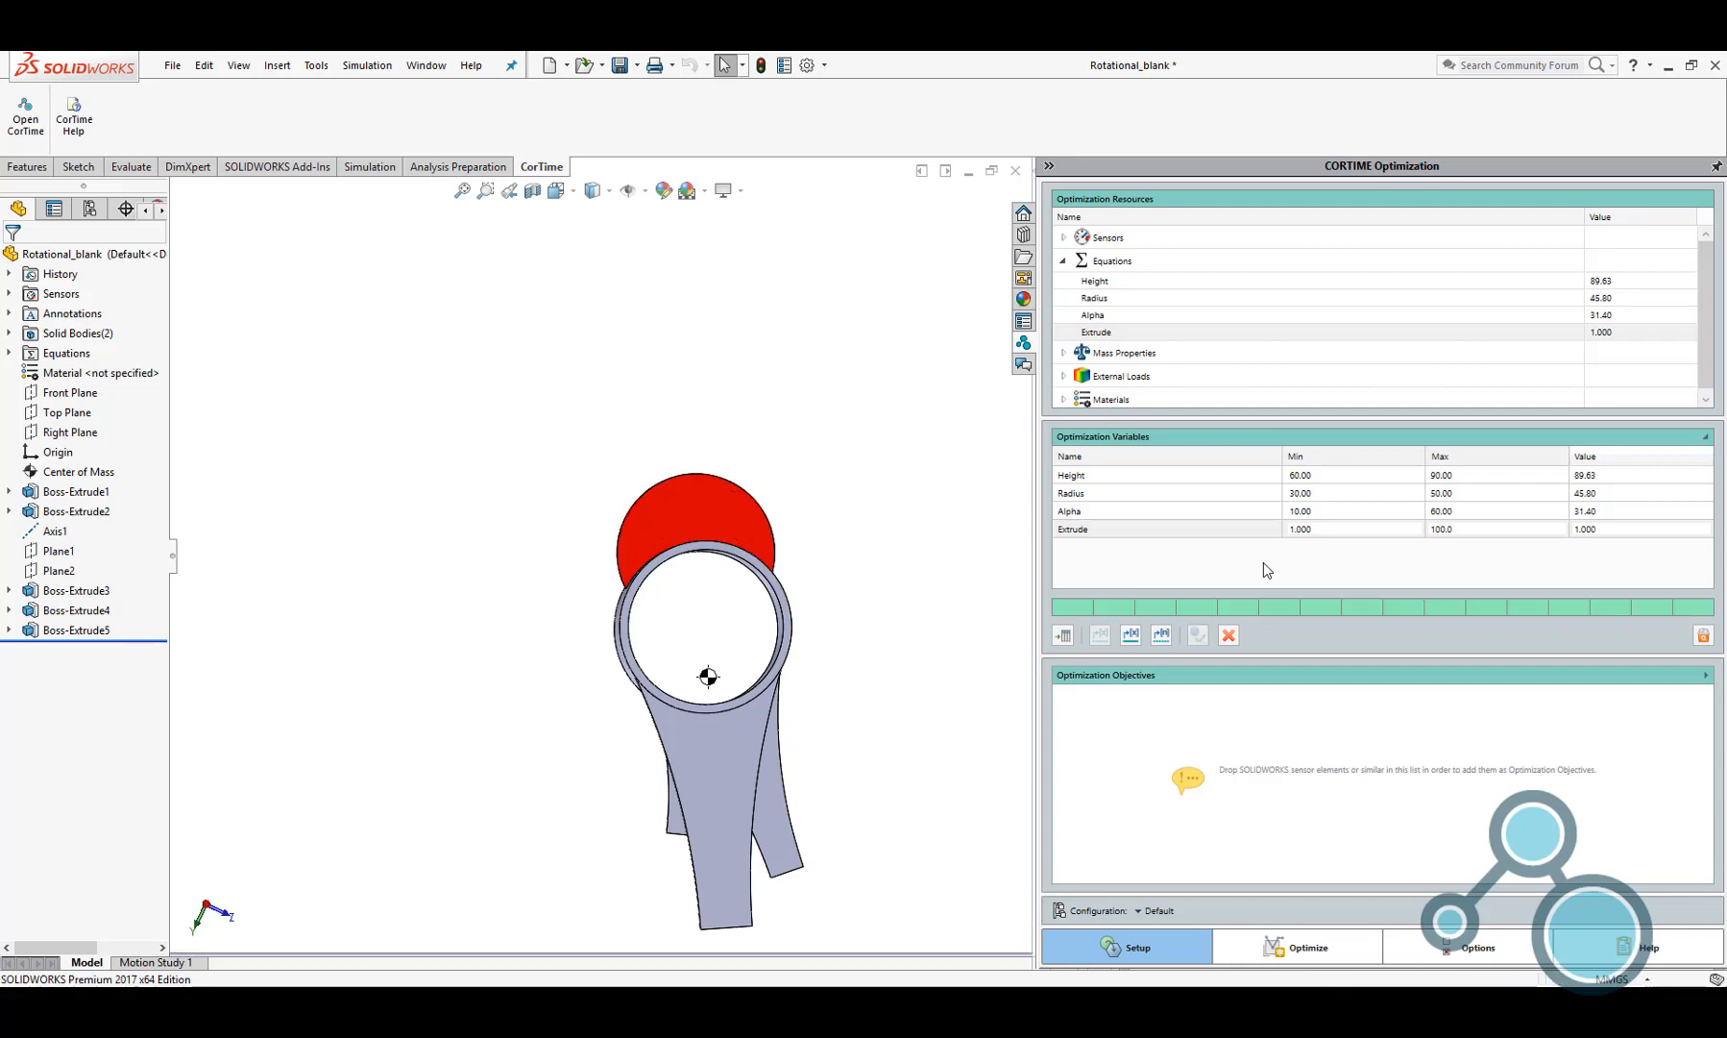
left_click(1228, 635)
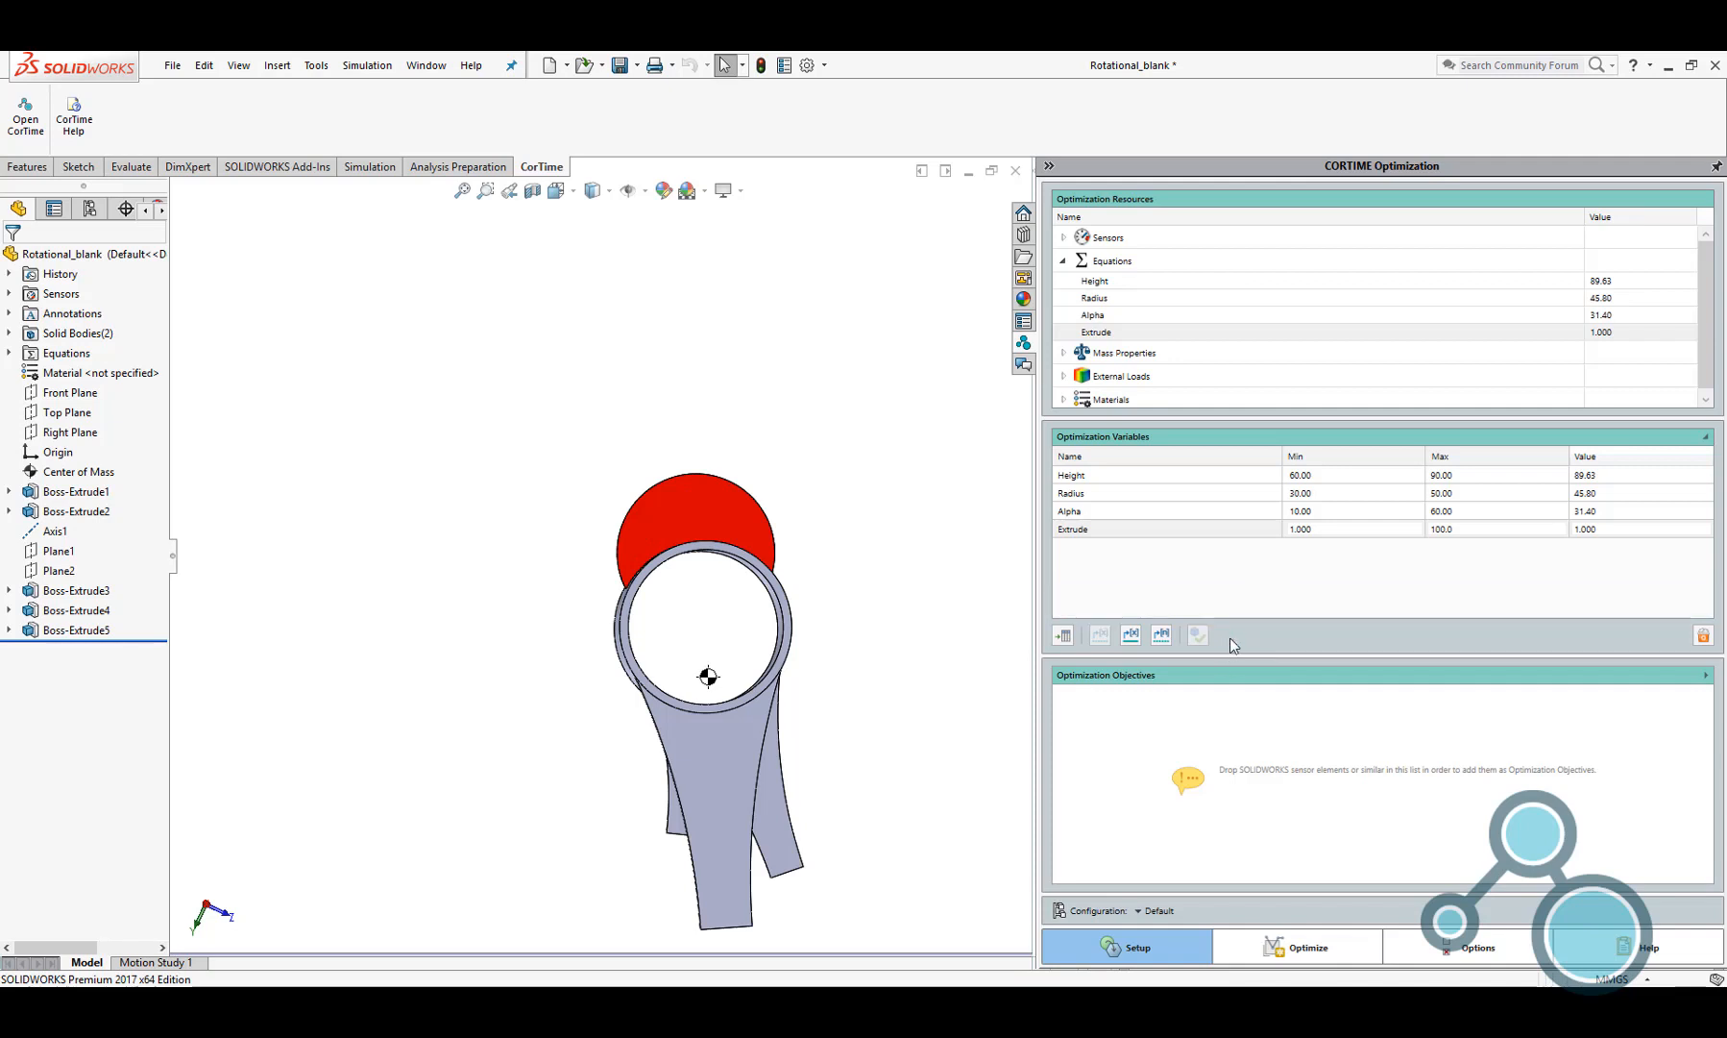
Add the Center of Mass X1, Y1 and Z1 sensors as optimization objectives
left_click(1064, 261)
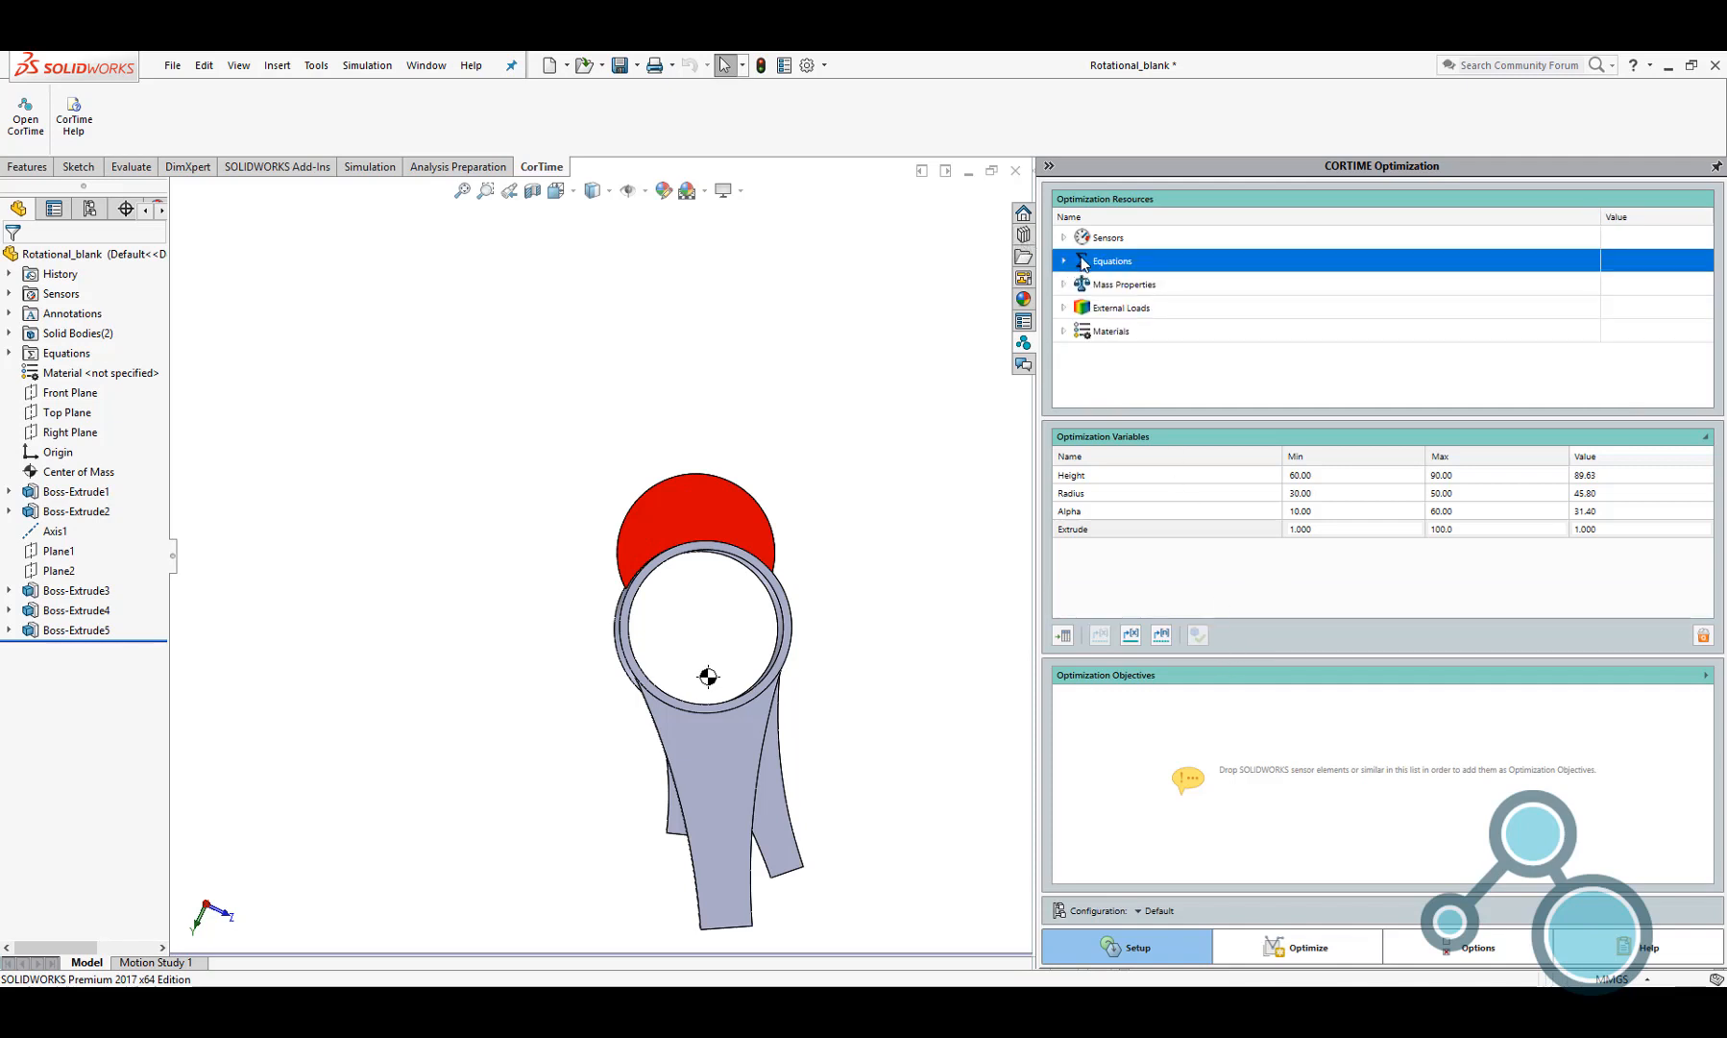
left_click(1065, 238)
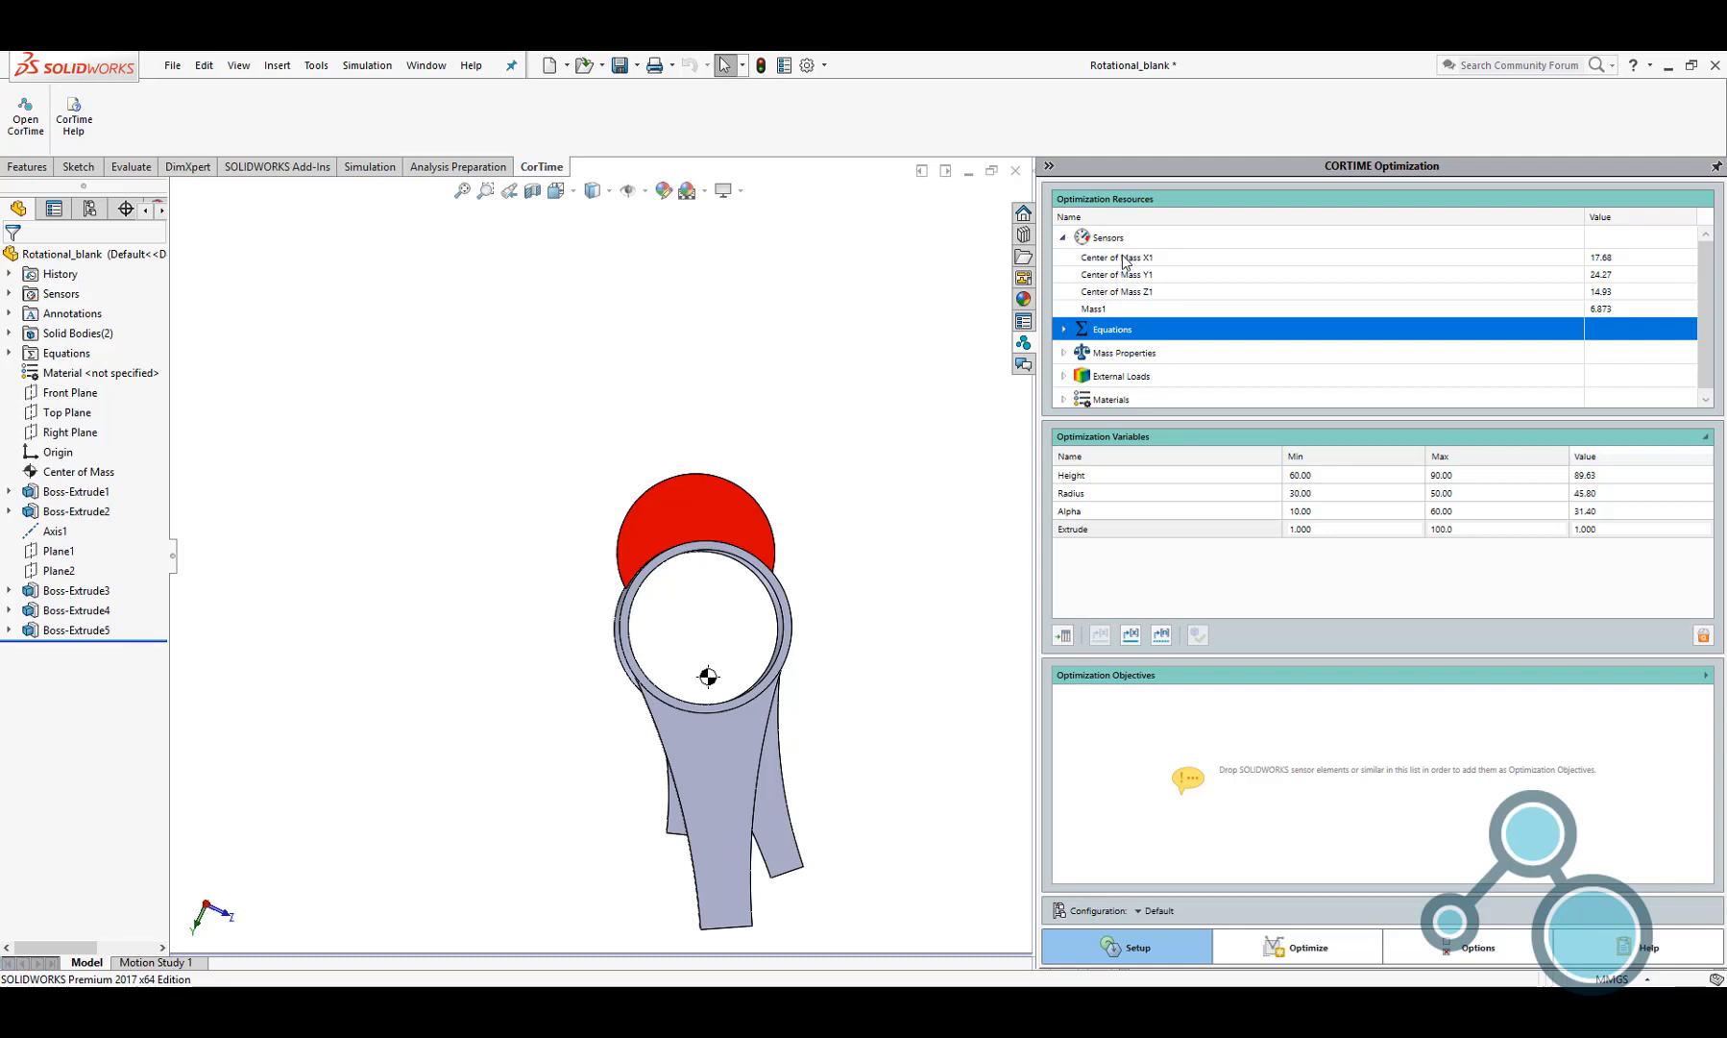
left_click_drag(1124, 261, 1191, 721)
left_click(1186, 276)
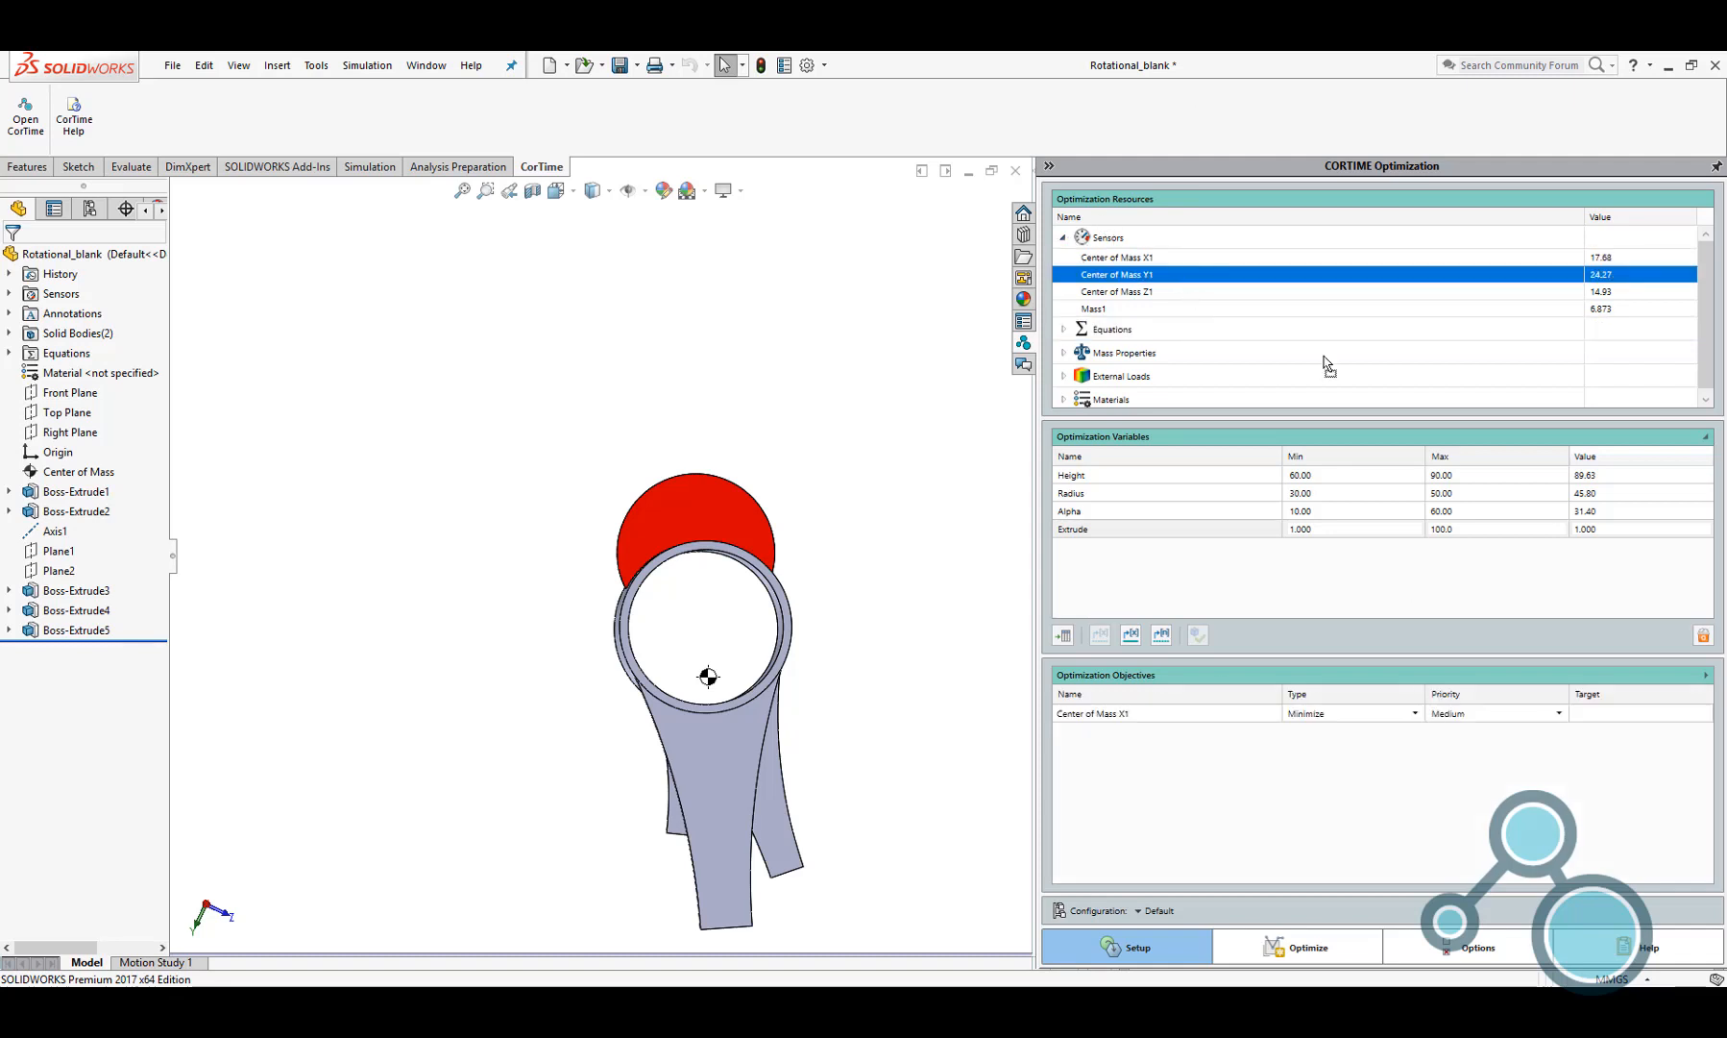
left_click_drag(1181, 276, 1155, 765)
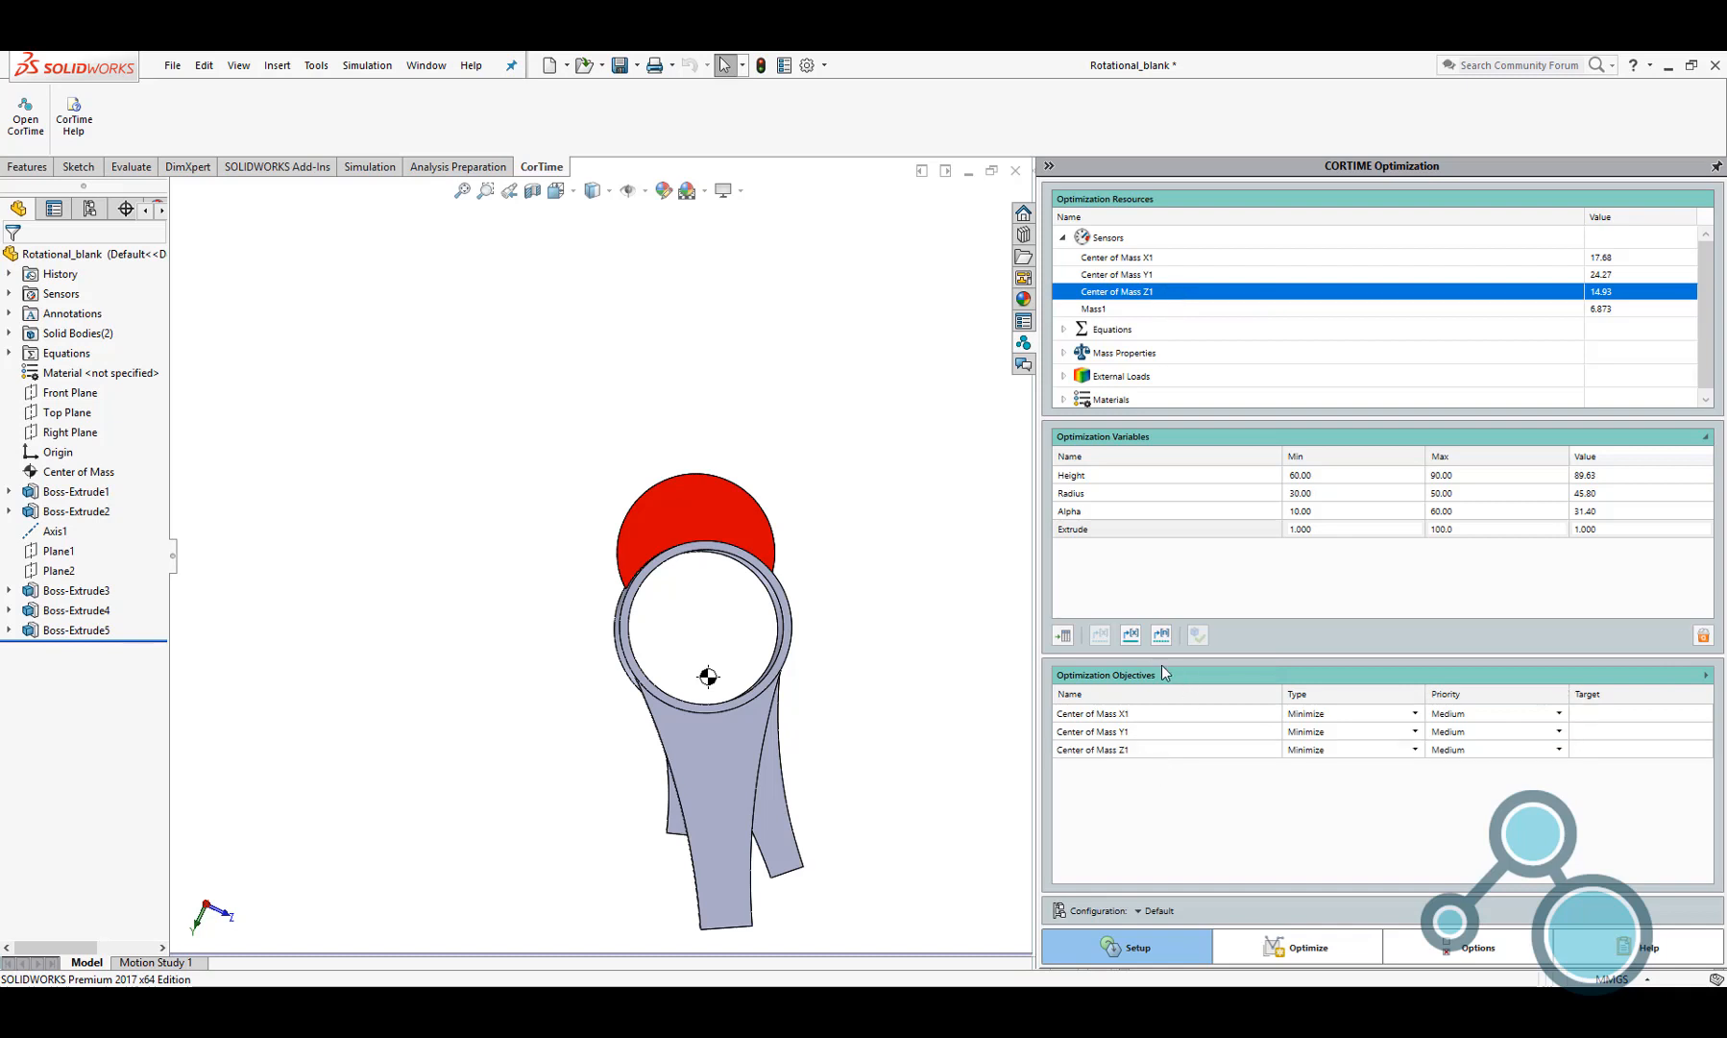
Set the three center of mass objectives to type Target and add the Mass1 sensor as a minimized objective
left_click(1414, 713)
left_click(1396, 746)
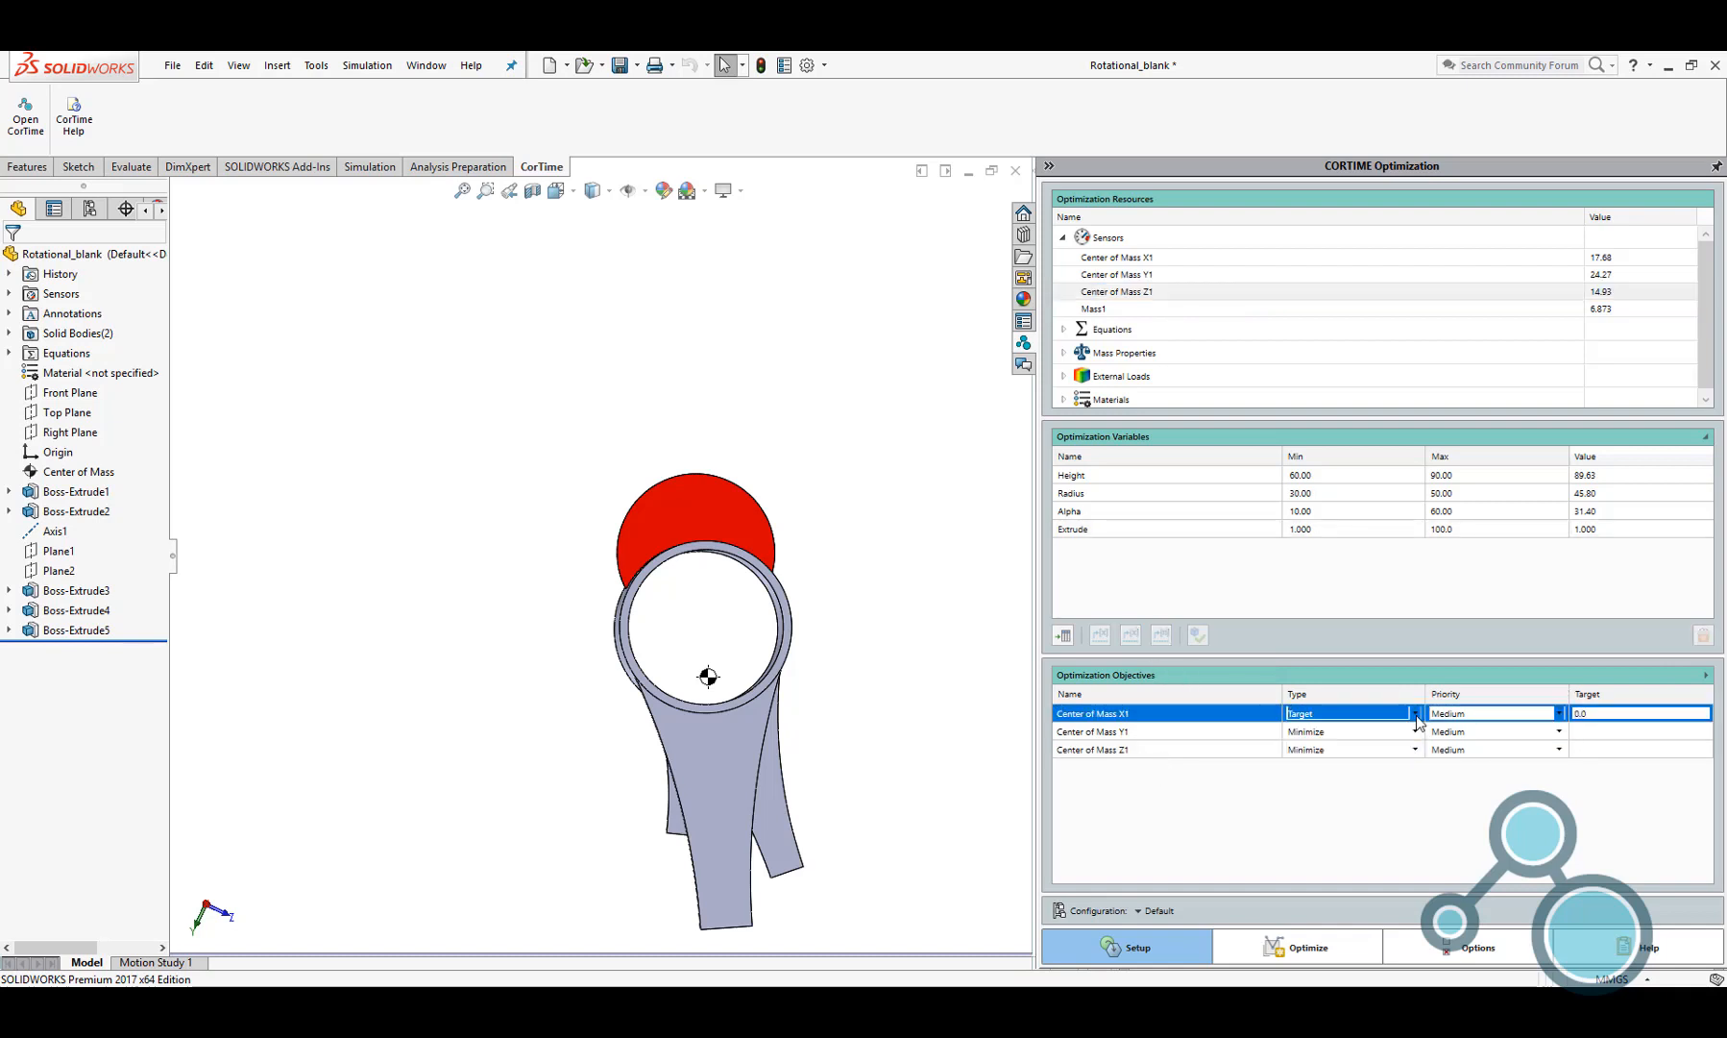
left_click(1415, 731)
left_click(1307, 778)
left_click(1408, 750)
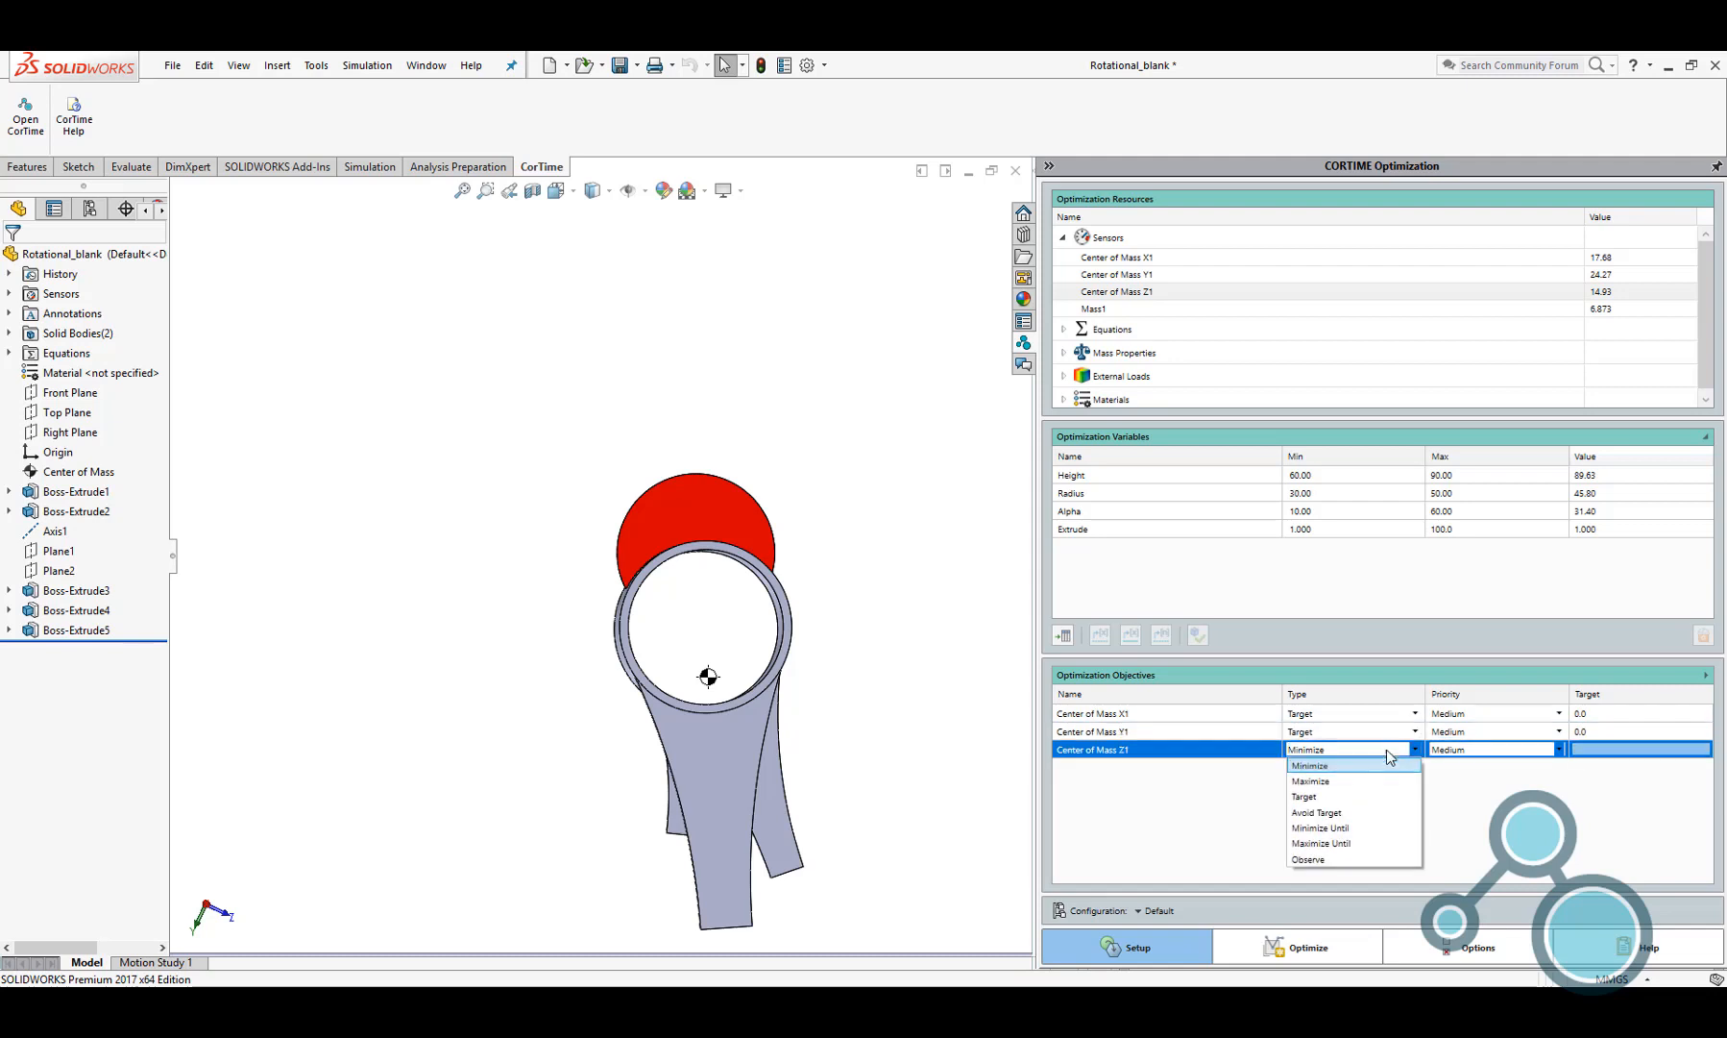
left_click(1376, 795)
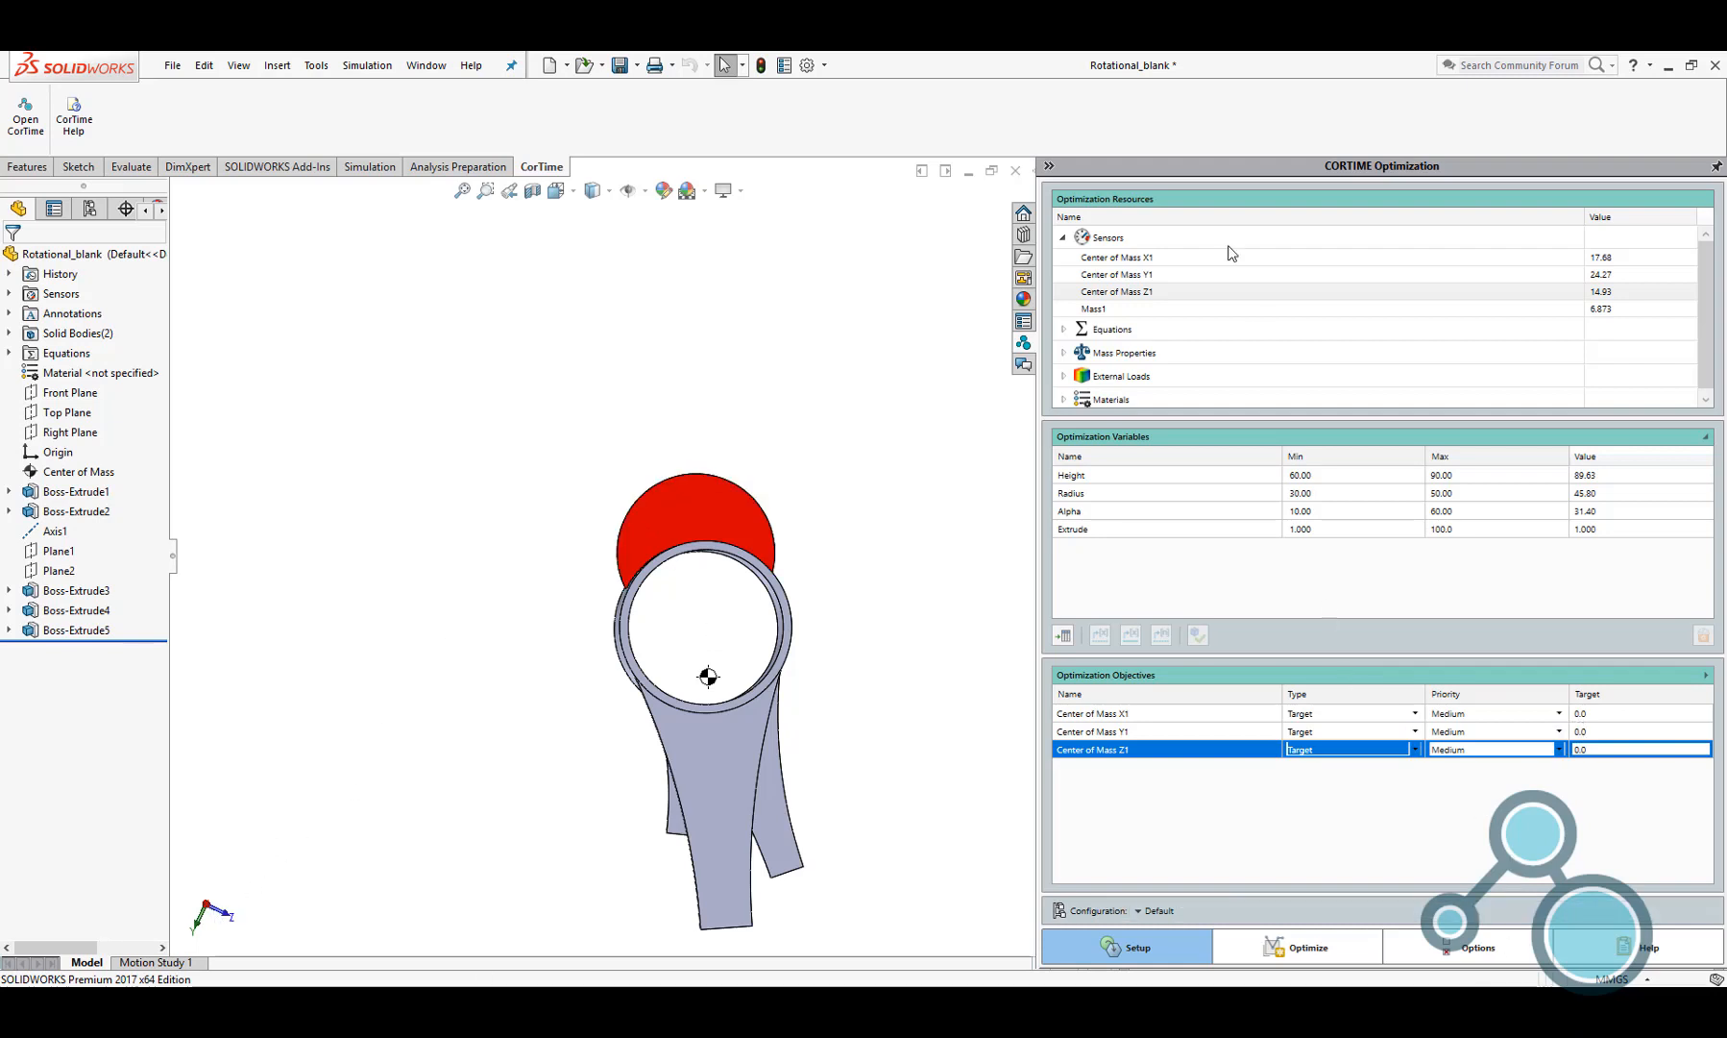
left_click_drag(1103, 315, 1187, 771)
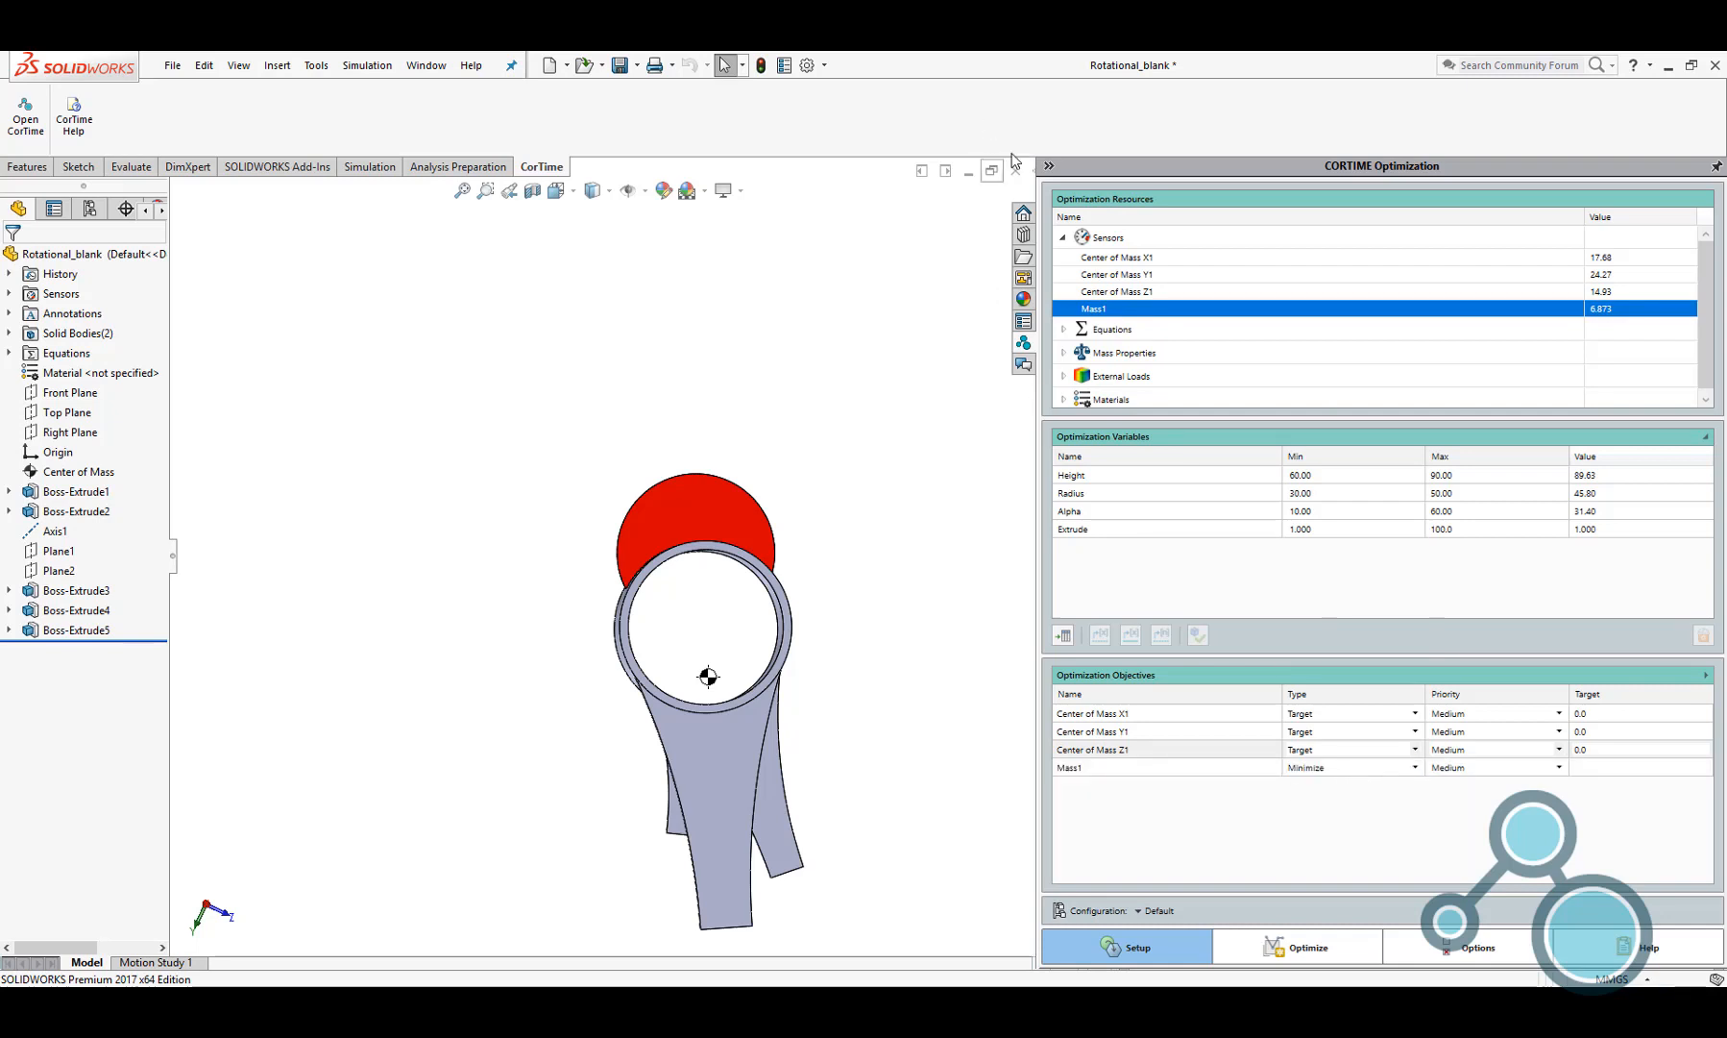
left_click(1063, 237)
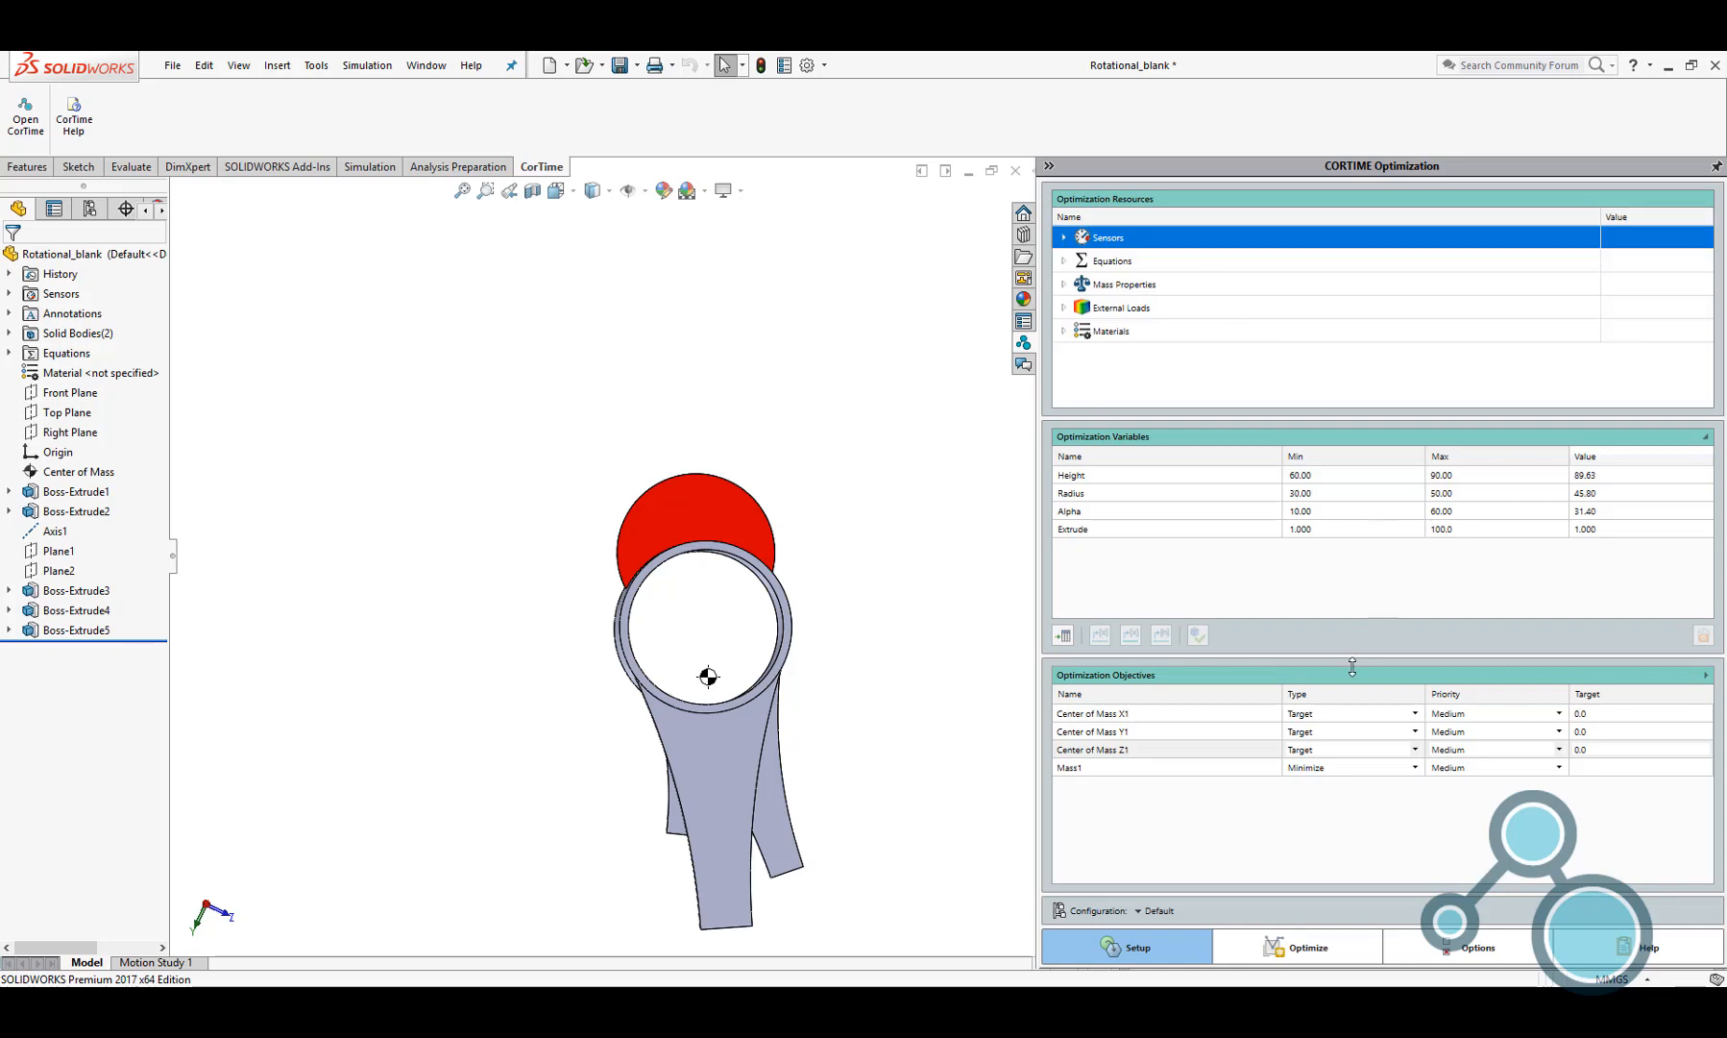
In the optimization display settings, plot Center of Mass Y1 on Y-axis 2, Z1 on axis 3 and Mass1 on axis 4
left_click(1303, 953)
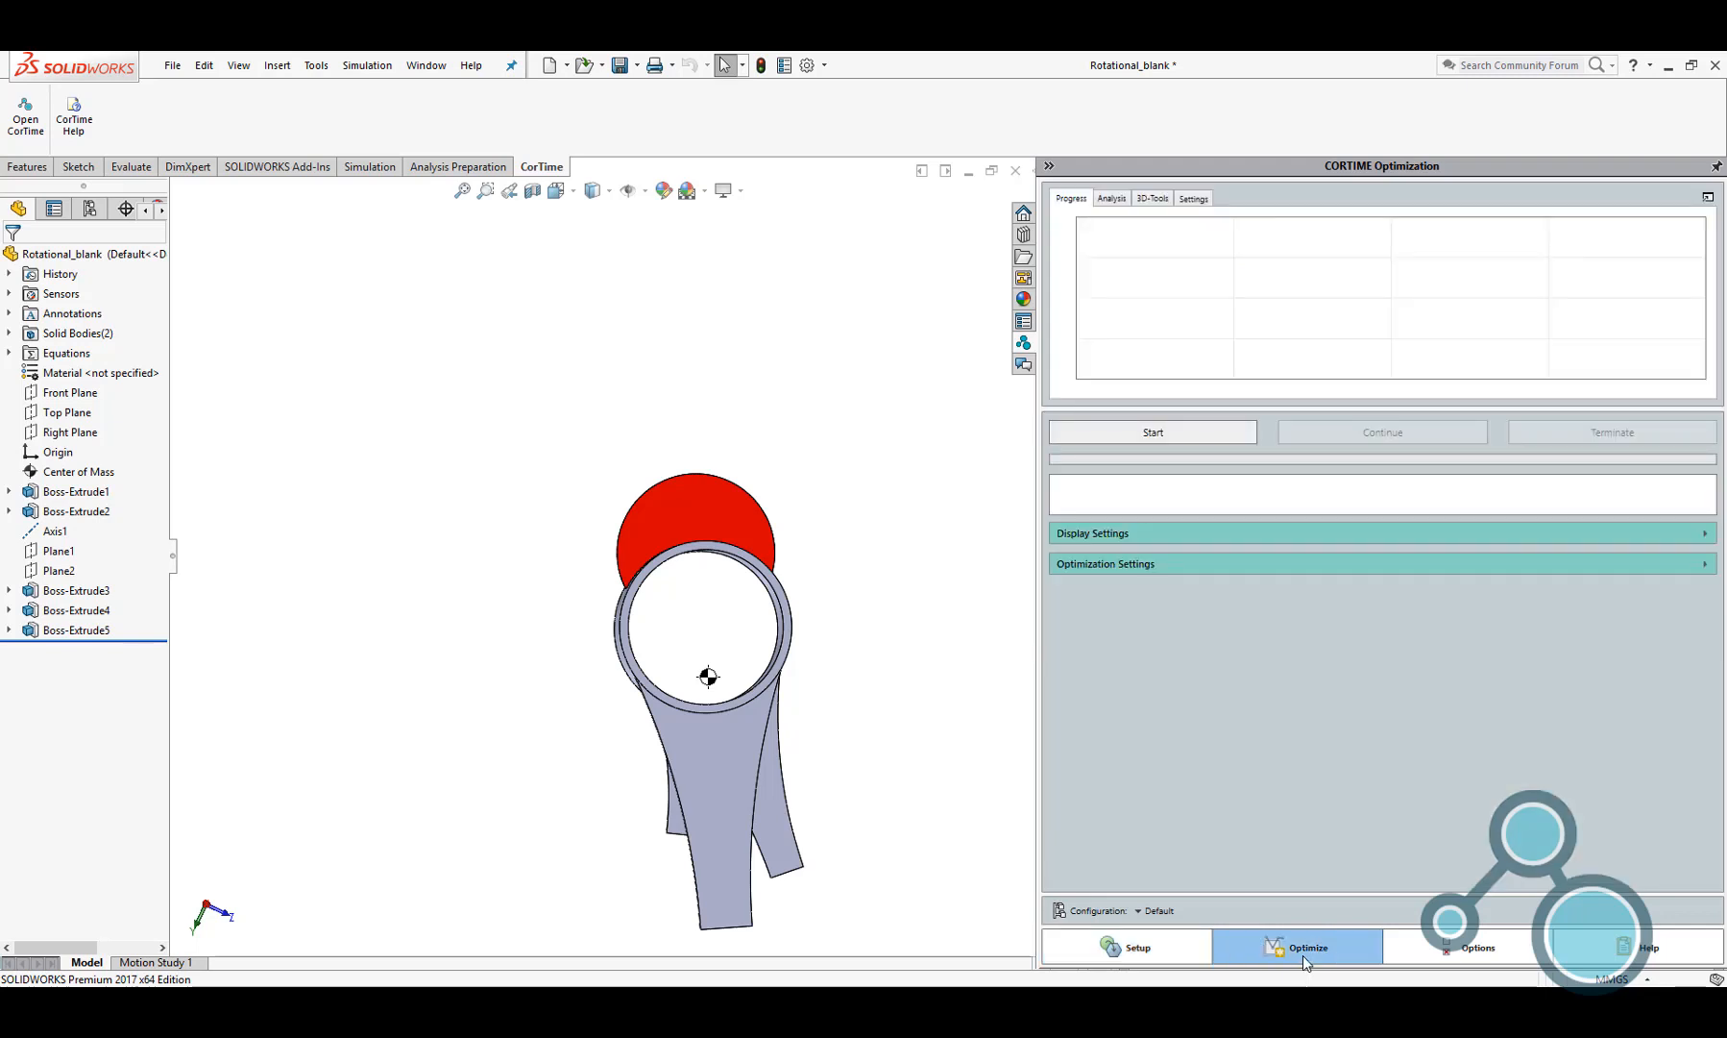
left_click(1160, 536)
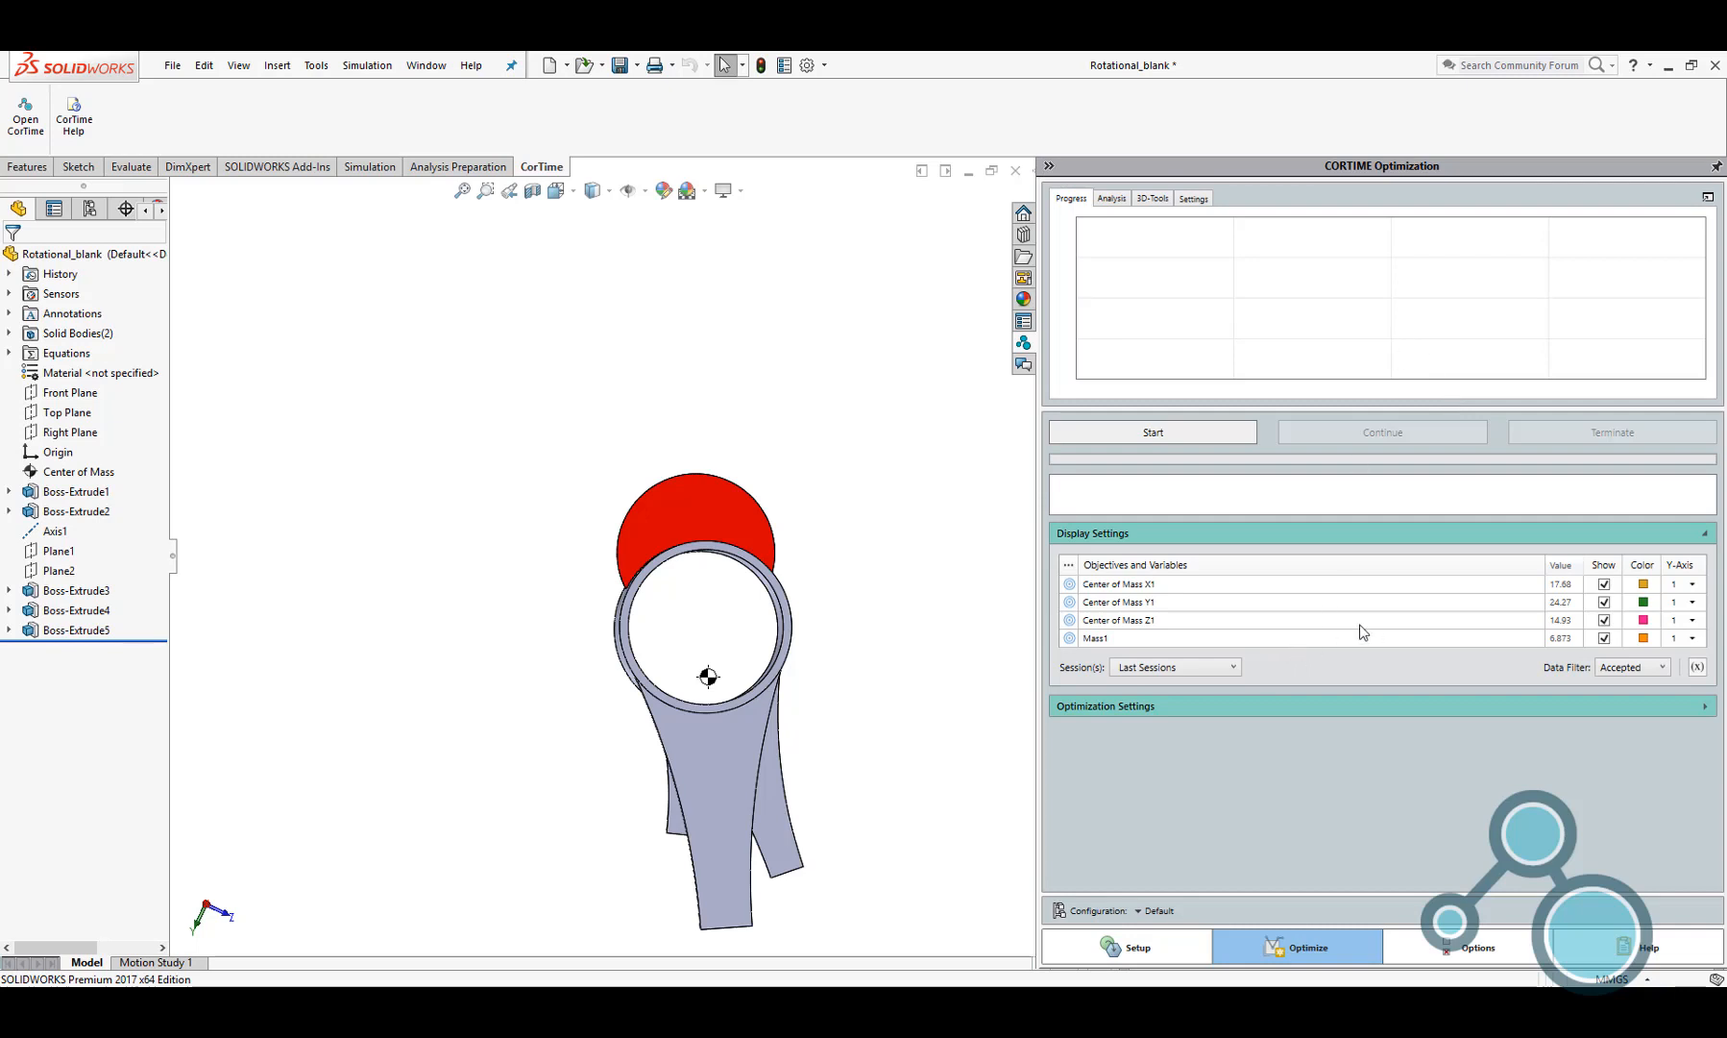
left_click(1693, 601)
left_click(1693, 617)
left_click(1693, 620)
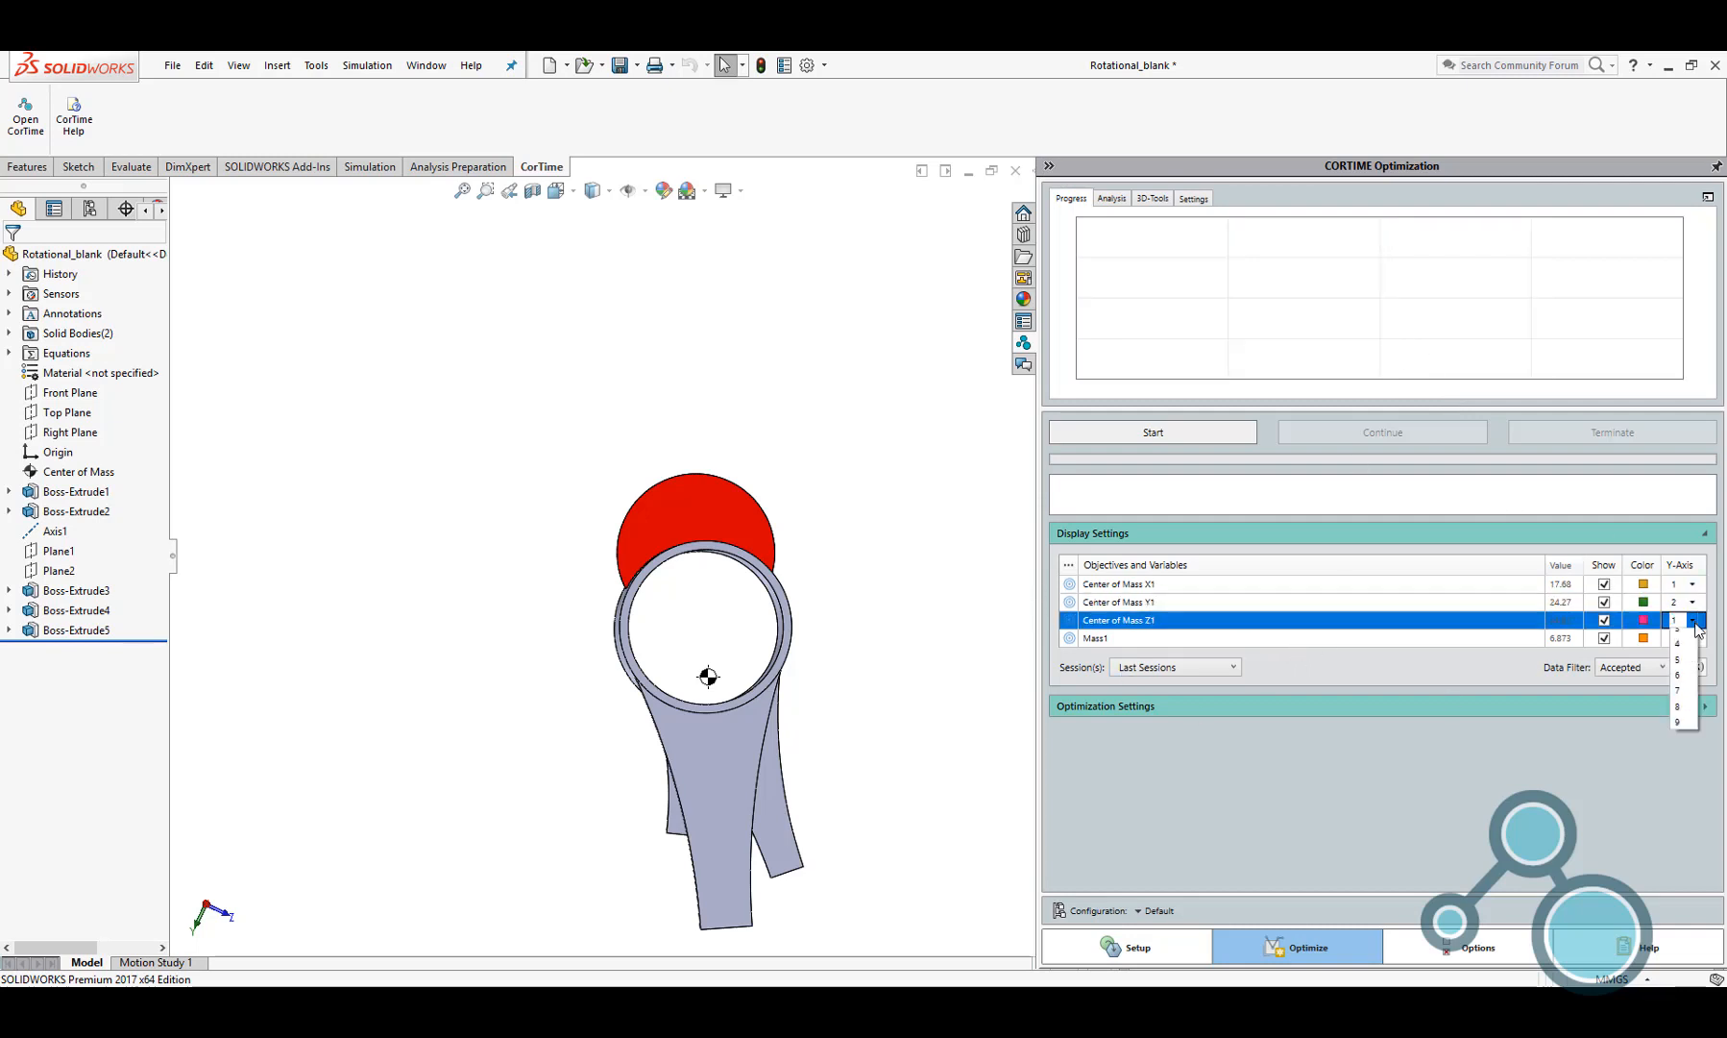
left_click(1696, 628)
left_click(1694, 638)
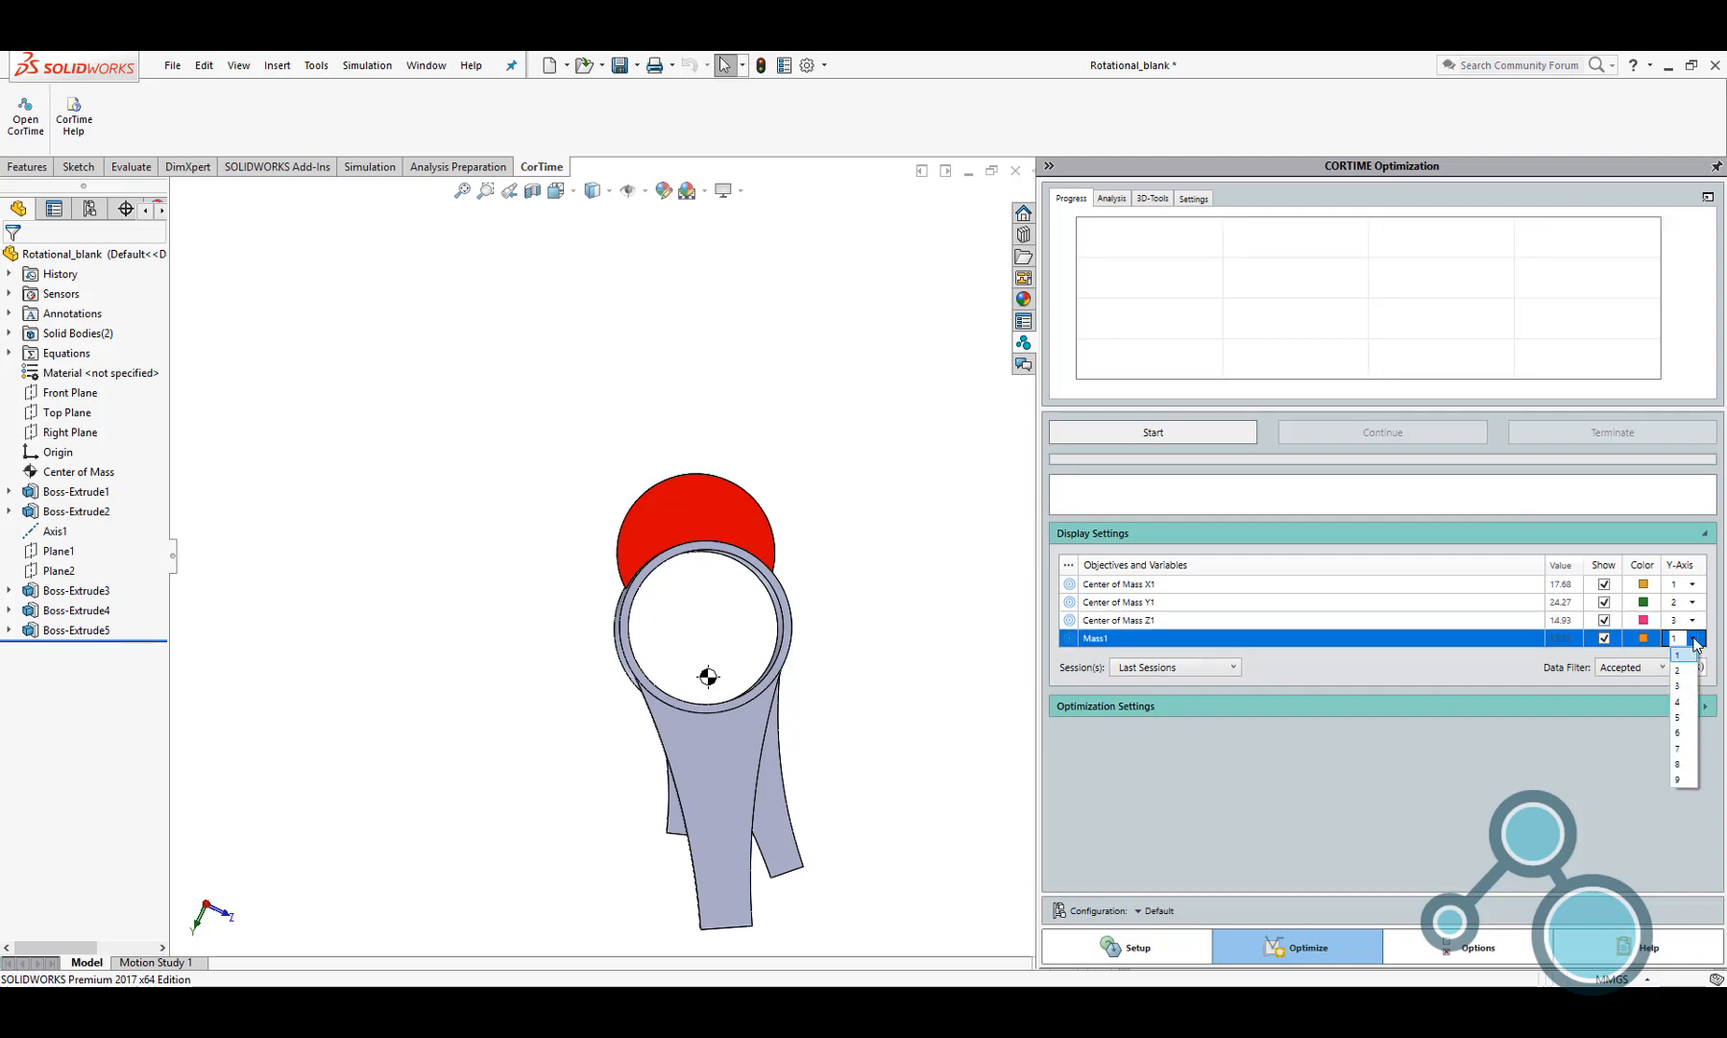
left_click(1681, 701)
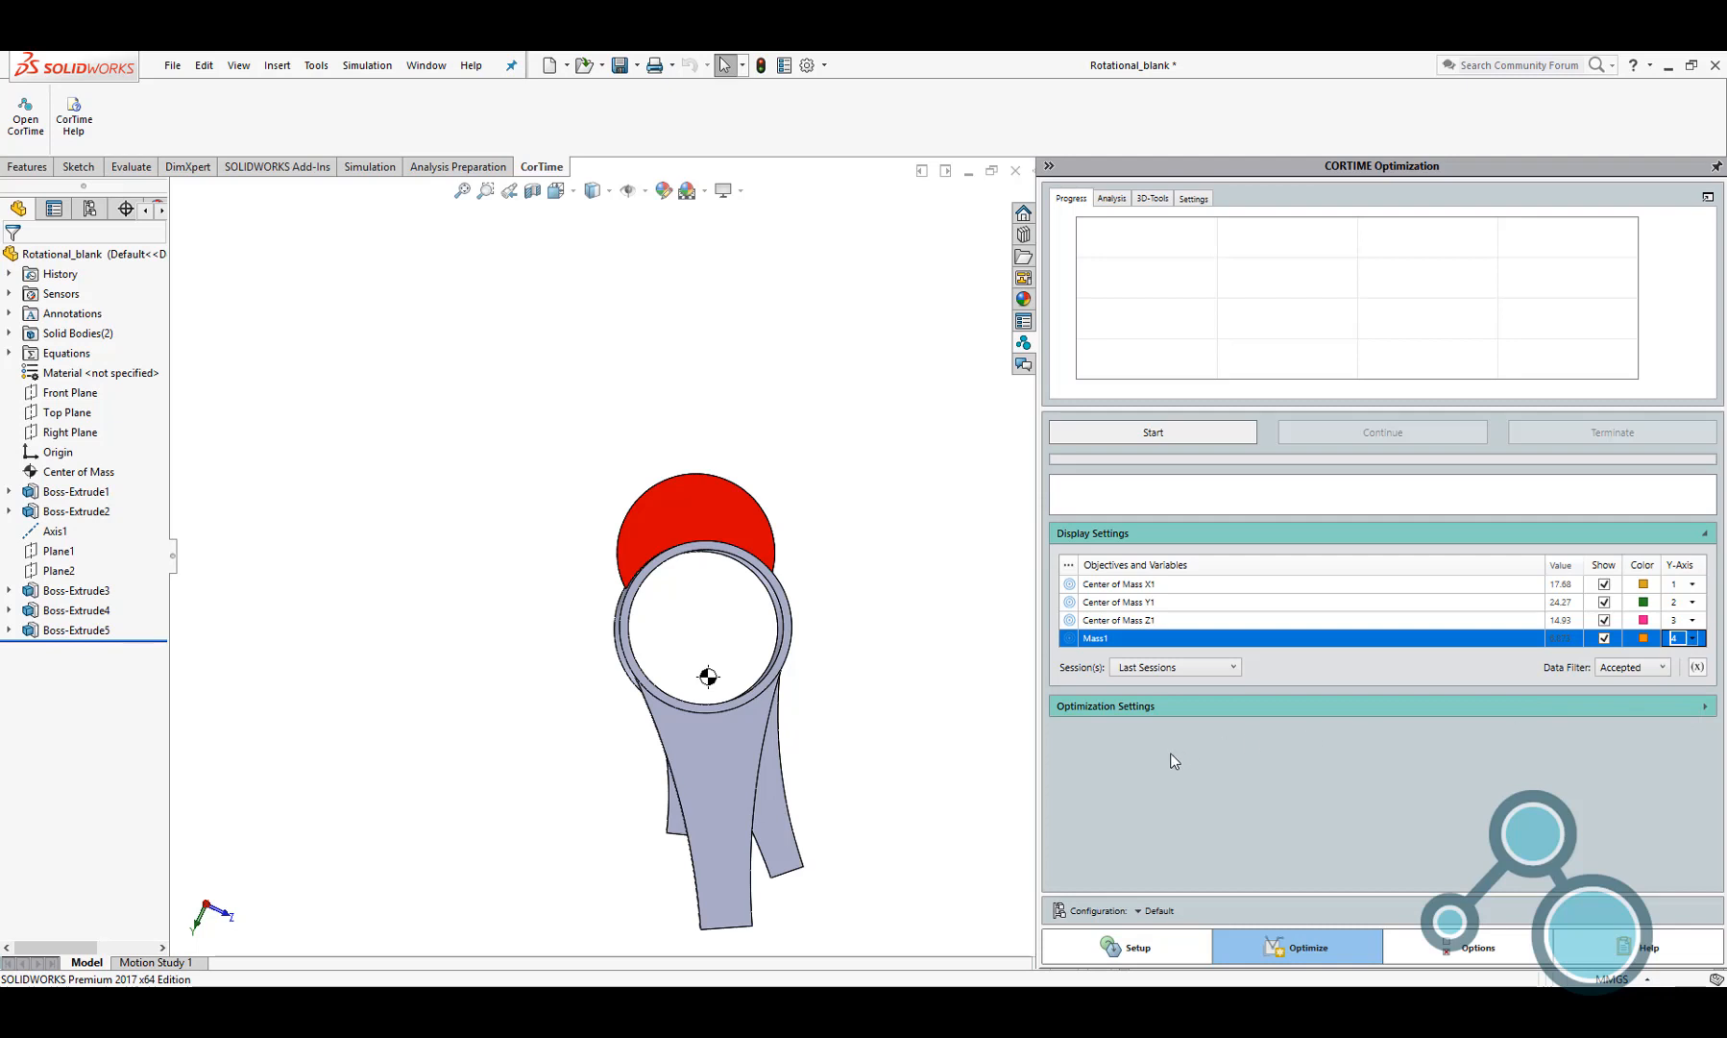
Set the optimization to 1 session and use the automatically suggested number of iterations, 1100
left_click(1168, 708)
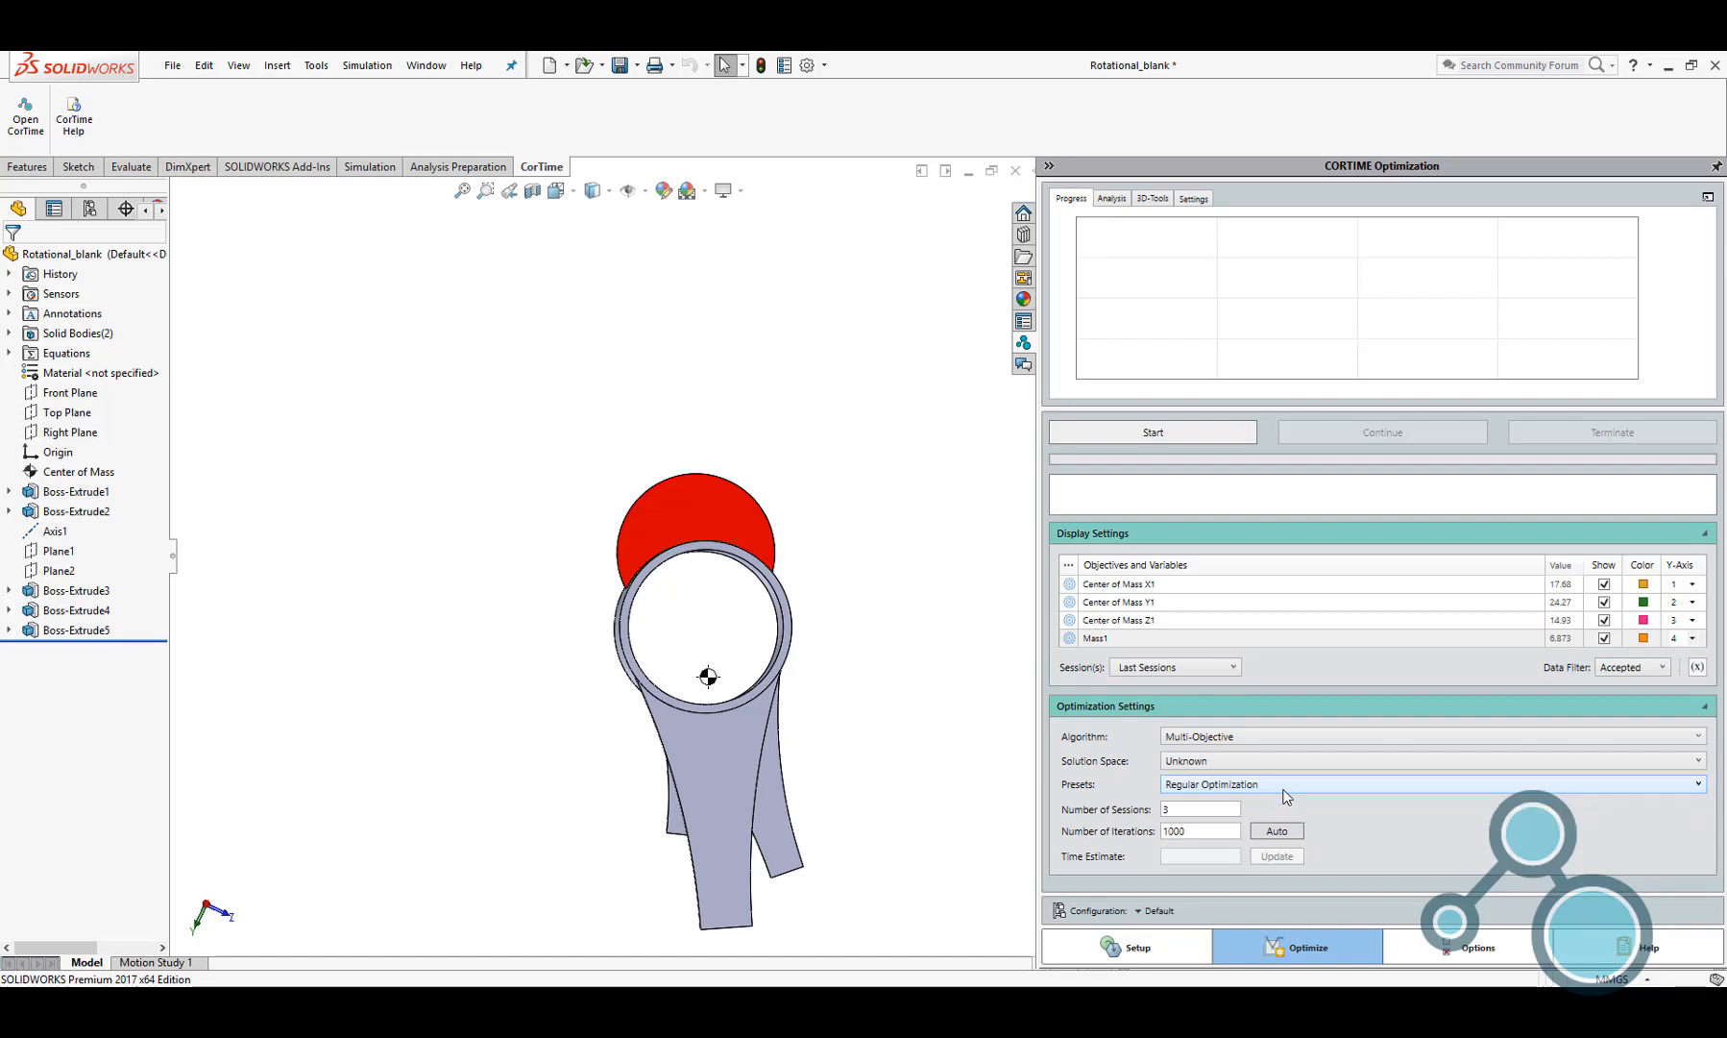
double_click(1210, 805)
left_click(1295, 831)
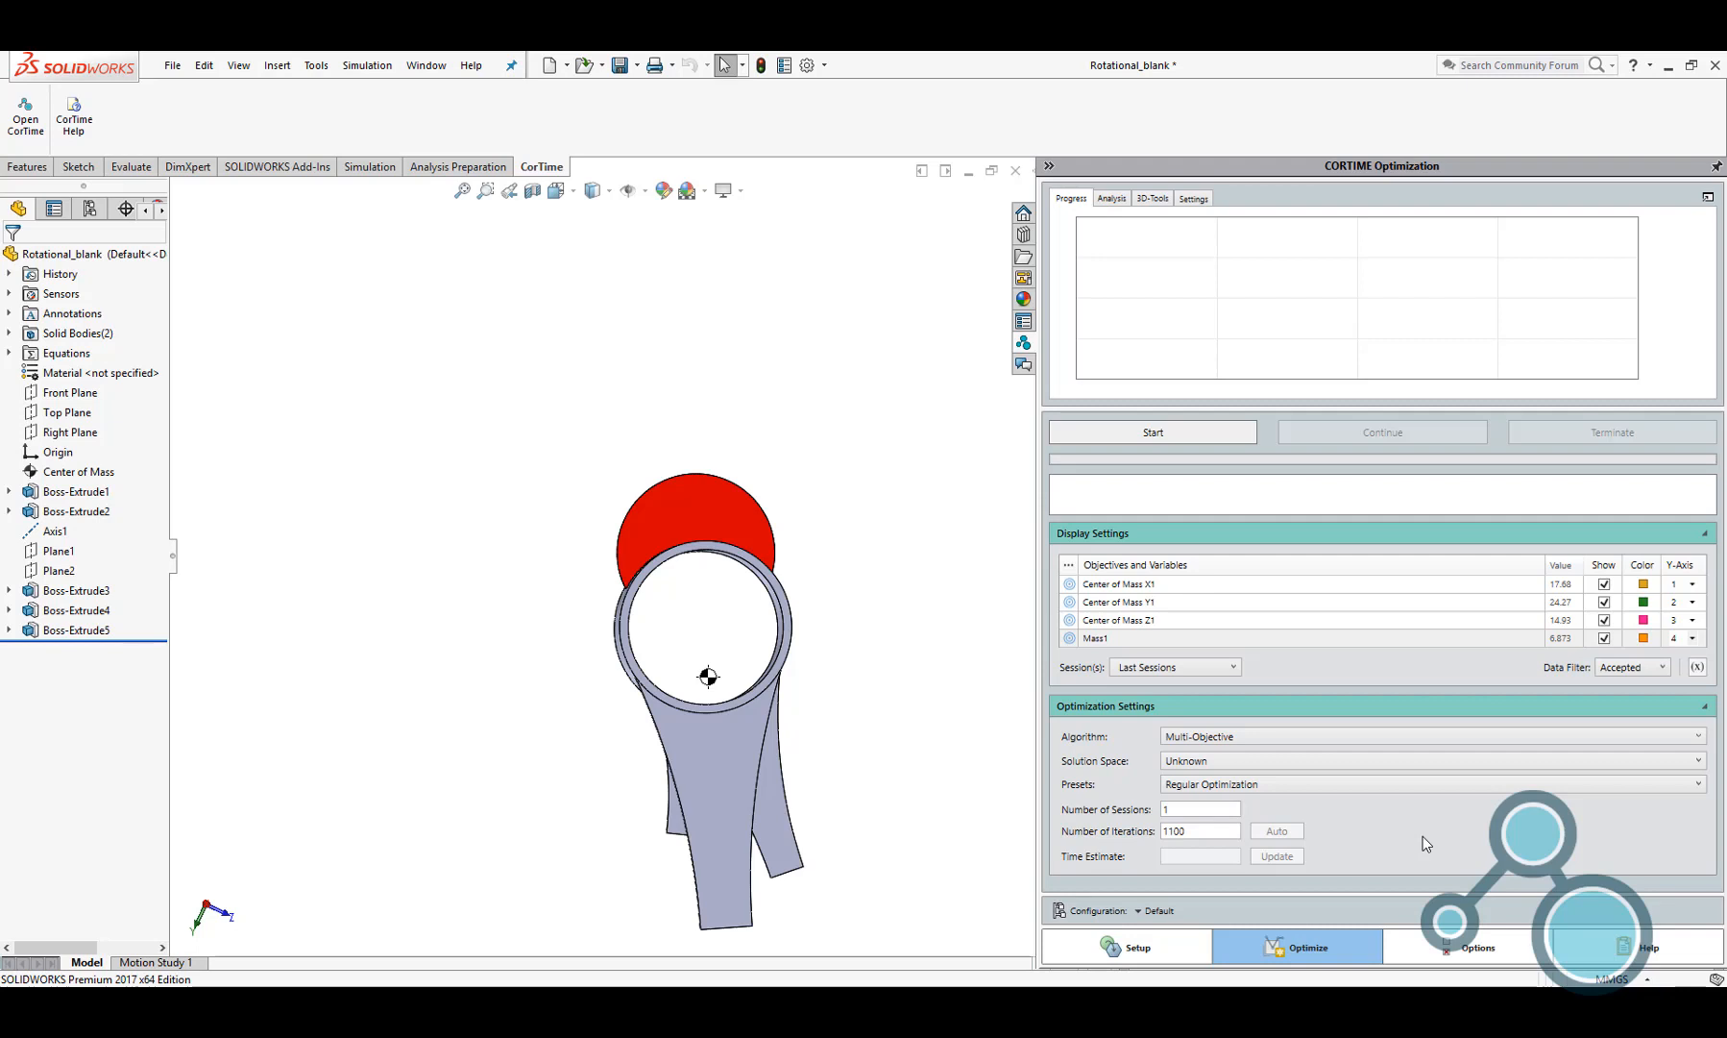
Show the optimizer's general preferences settings, including the default precision
left_click(1446, 947)
left_click(1168, 206)
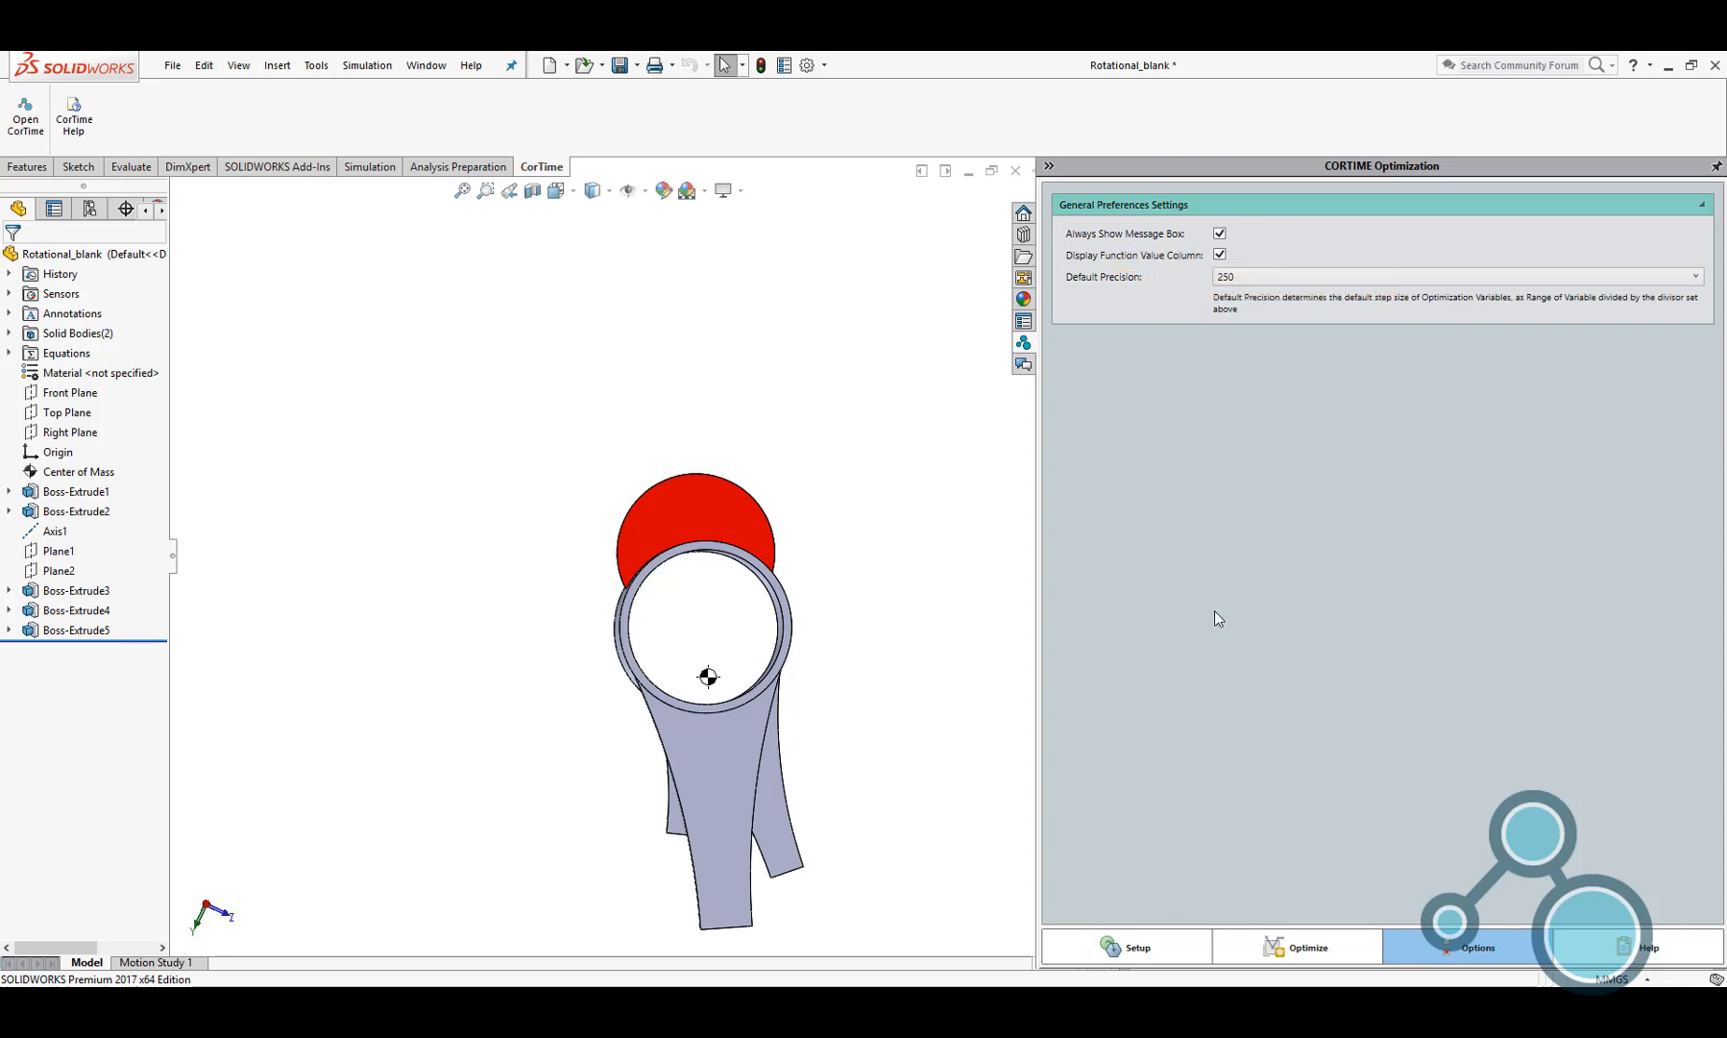
Review the optimization setup's variables and objectives, and return to the page for running the optimization
left_click(1297, 944)
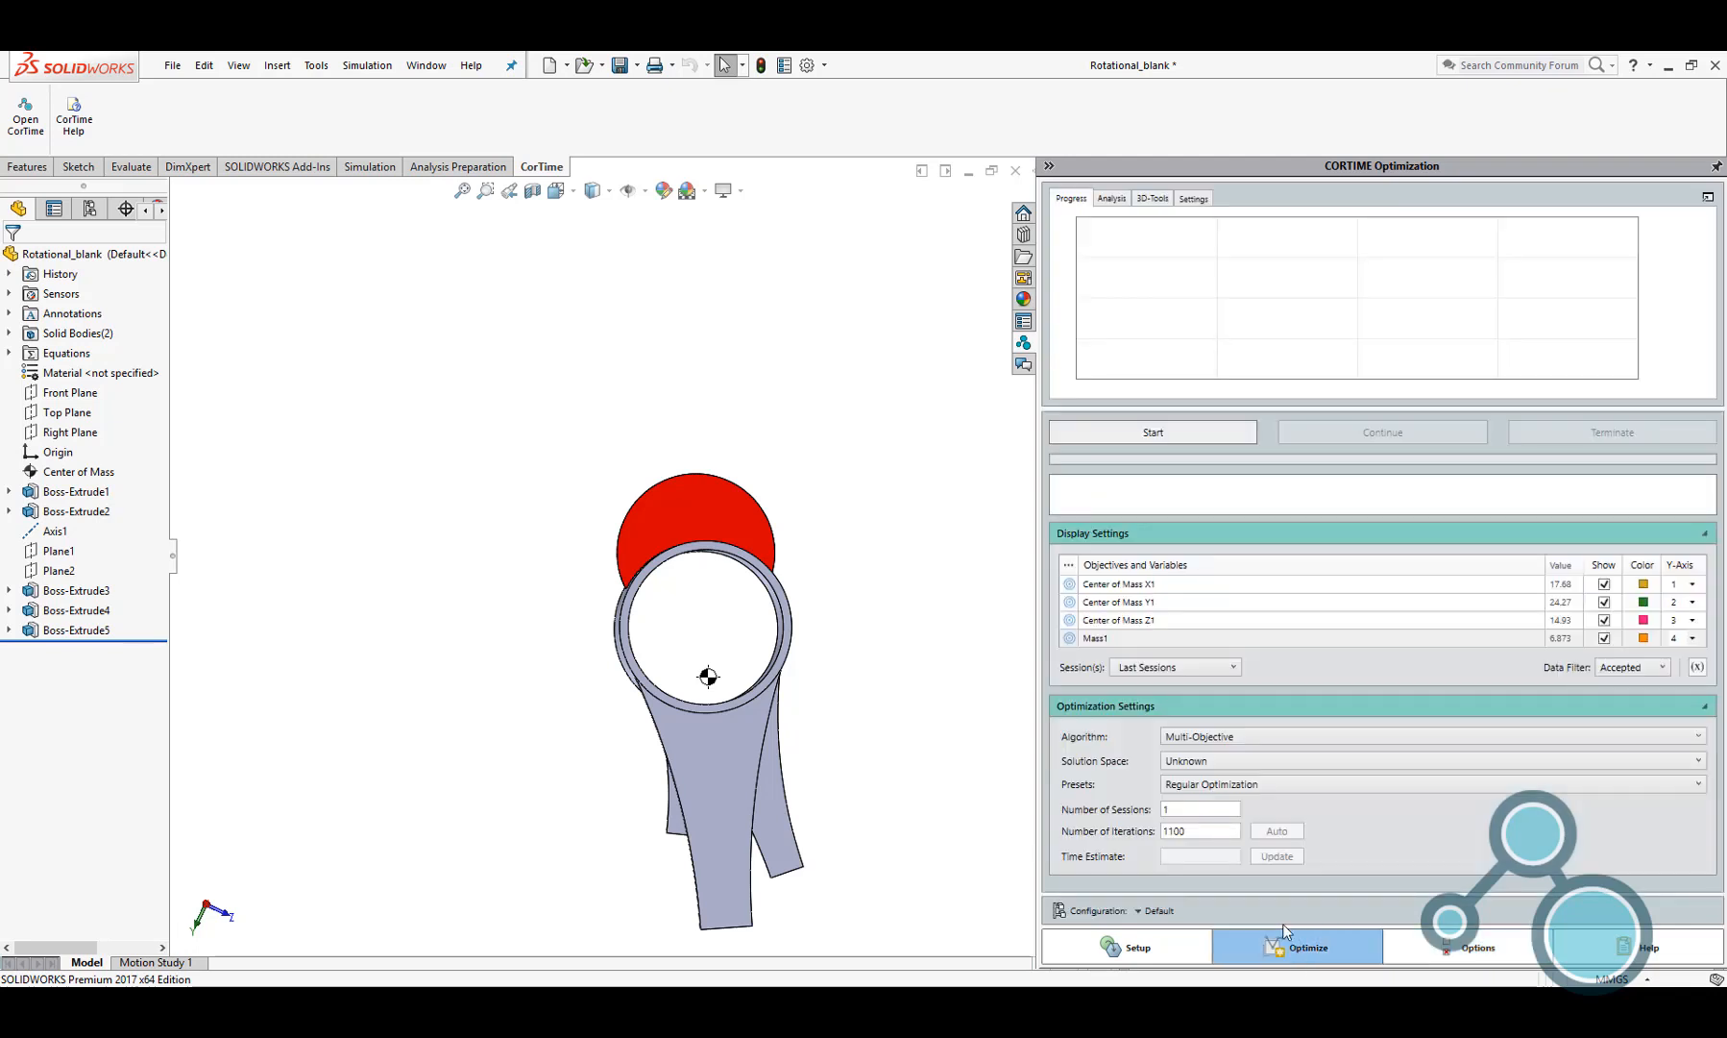
left_click(1163, 959)
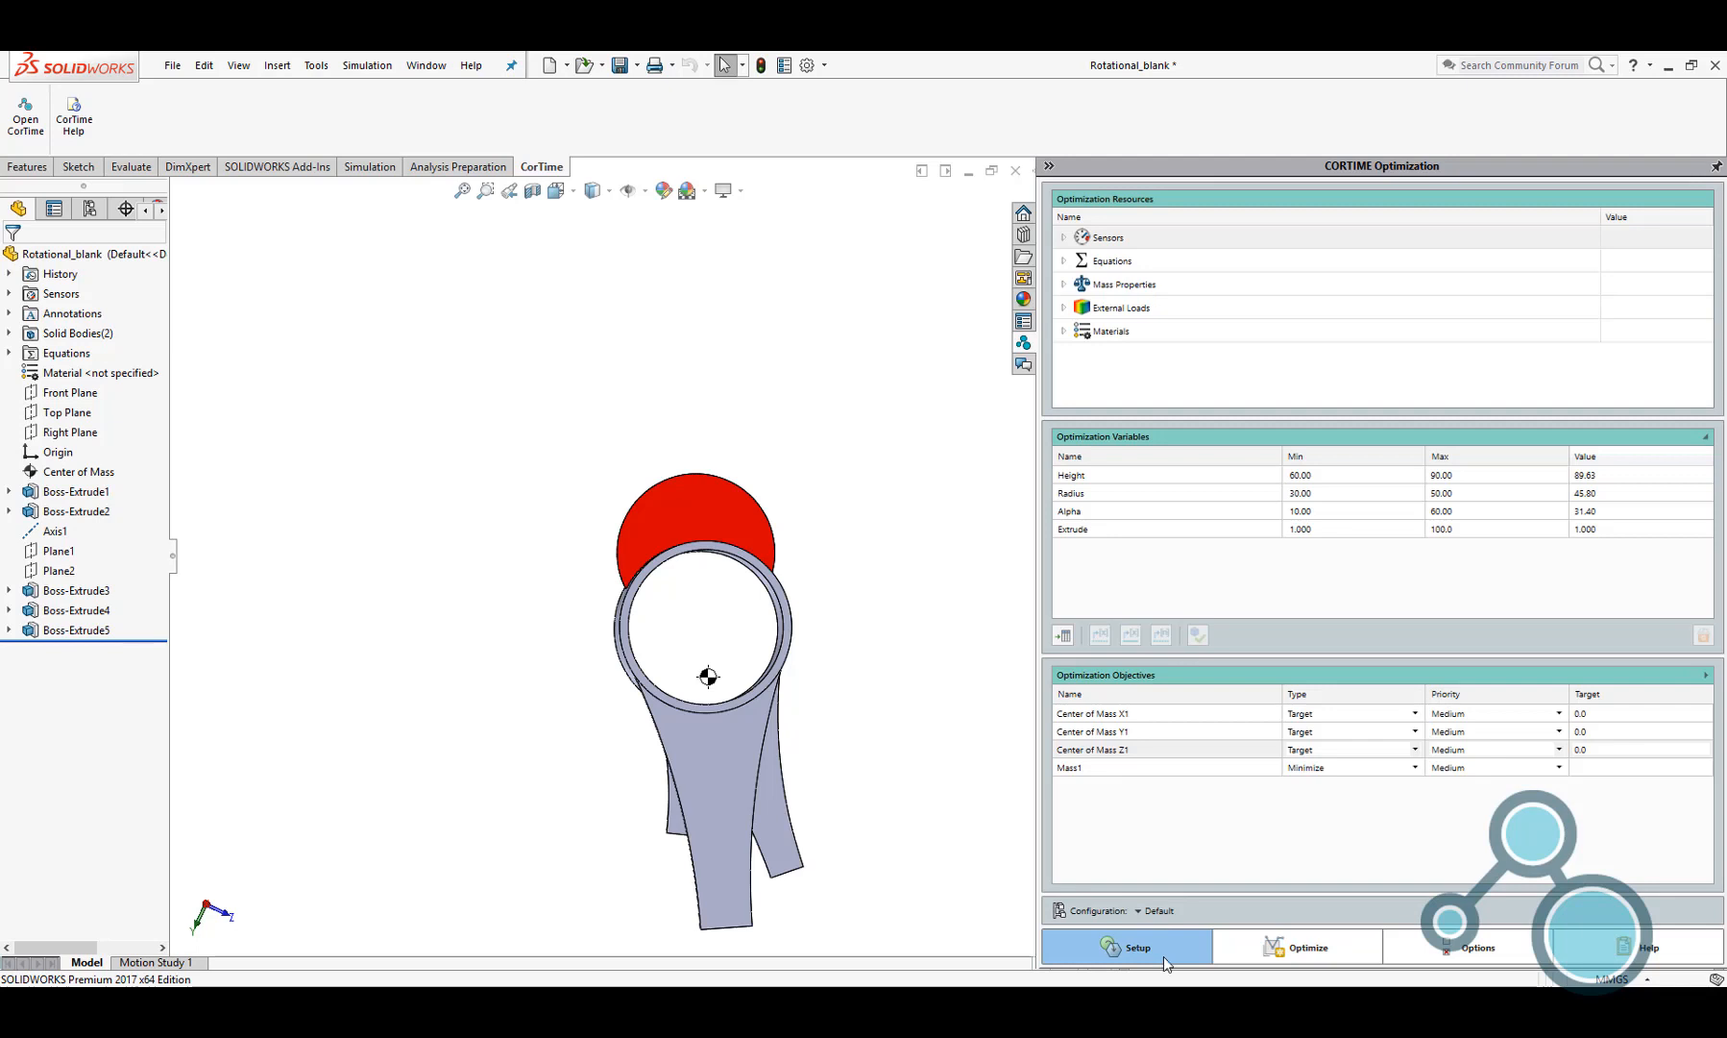
left_click(1274, 951)
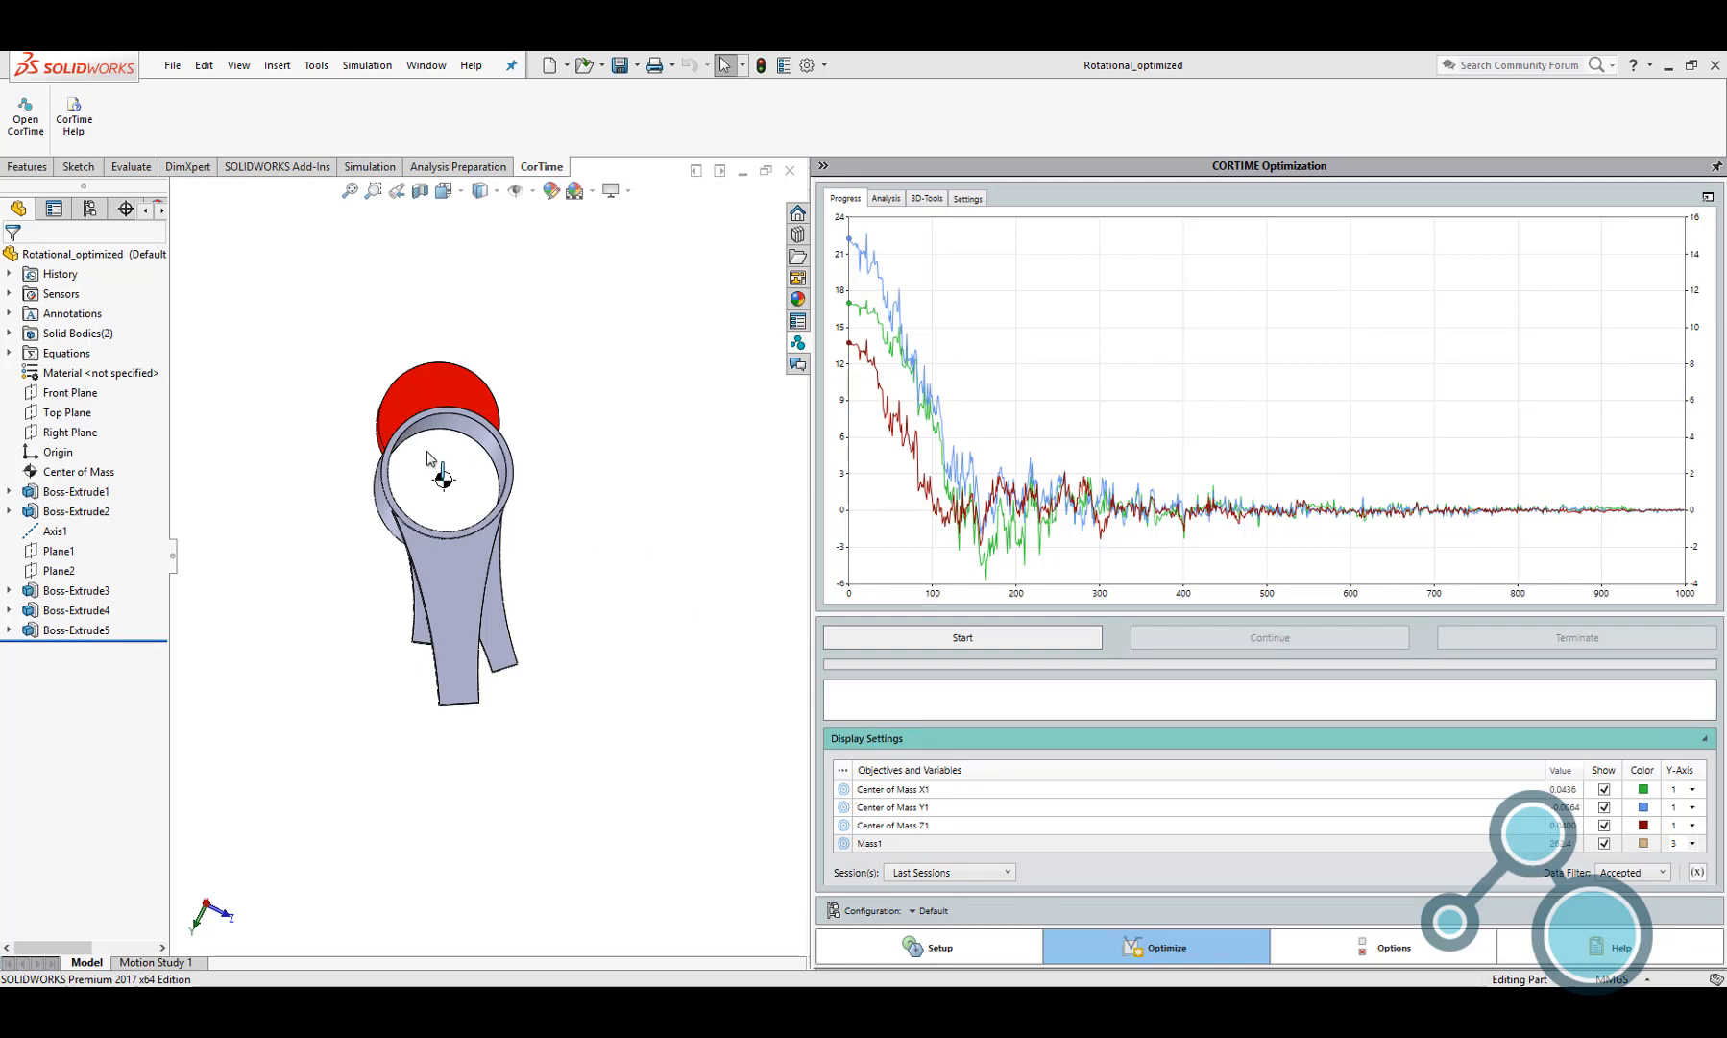
Plot Mass1 on Y-axis 2 of the progress graph for the Rotational_optimized part
middle_click_drag(471, 480, 470, 480)
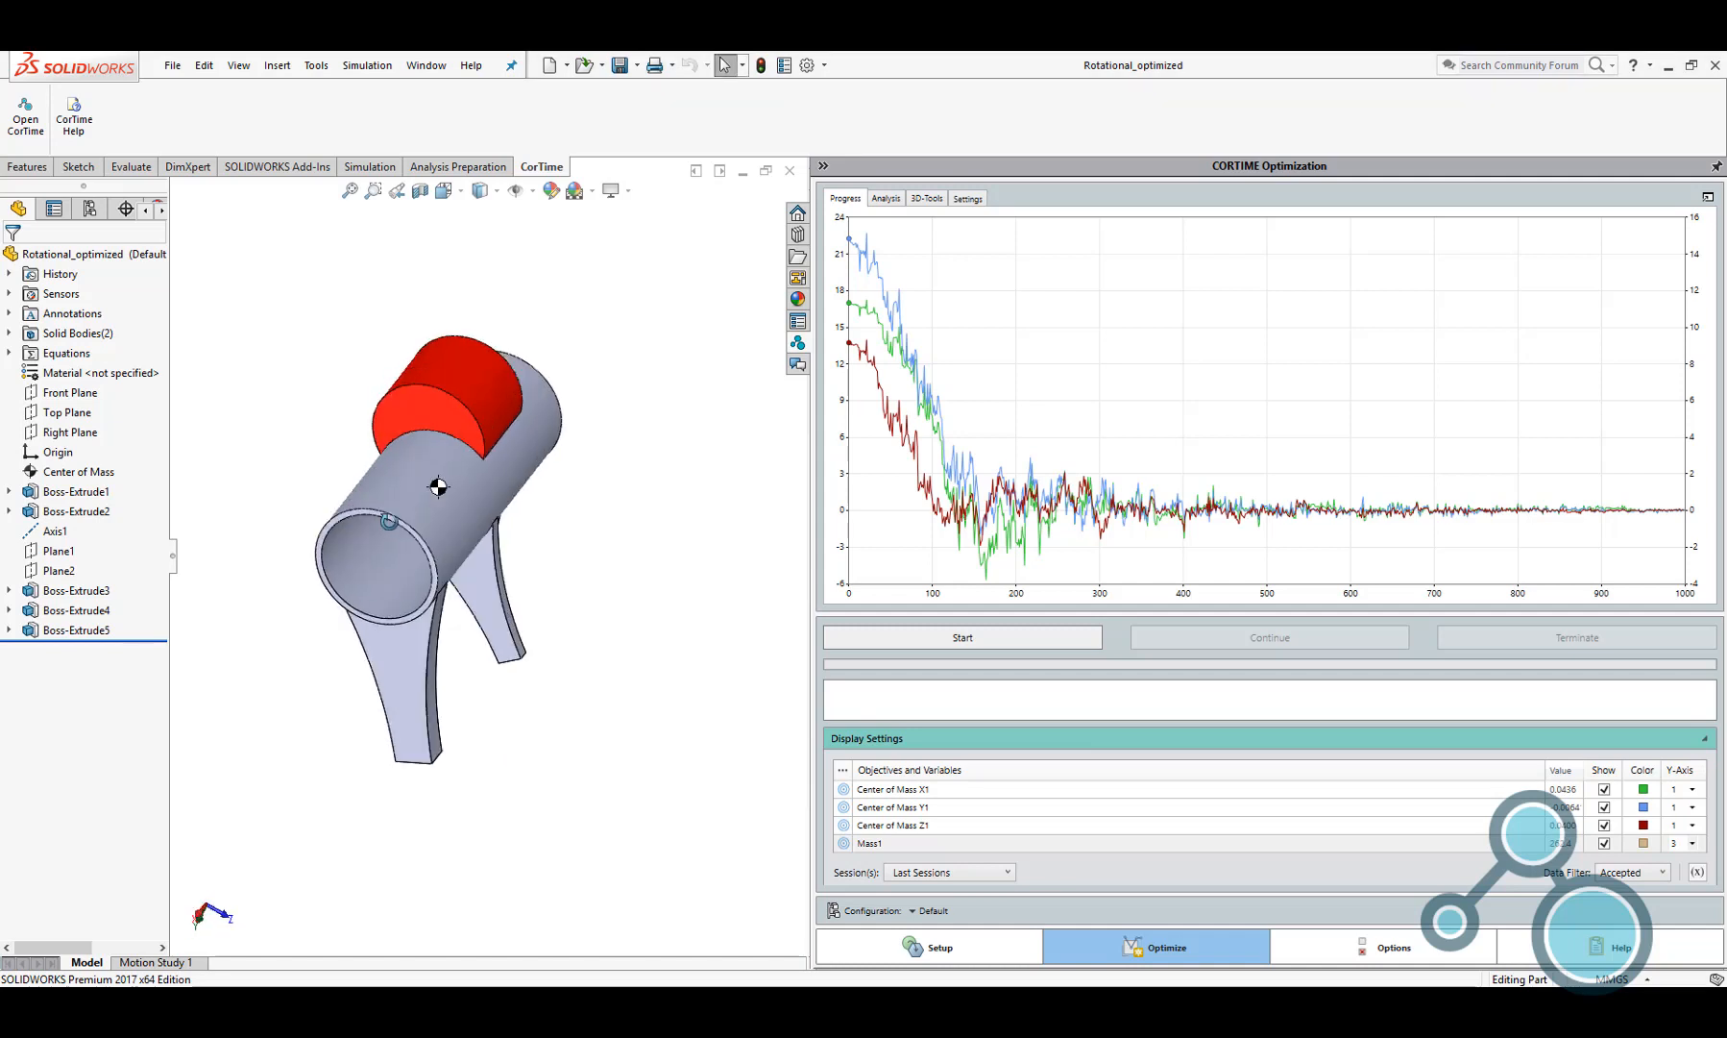
key("ctrl+7")
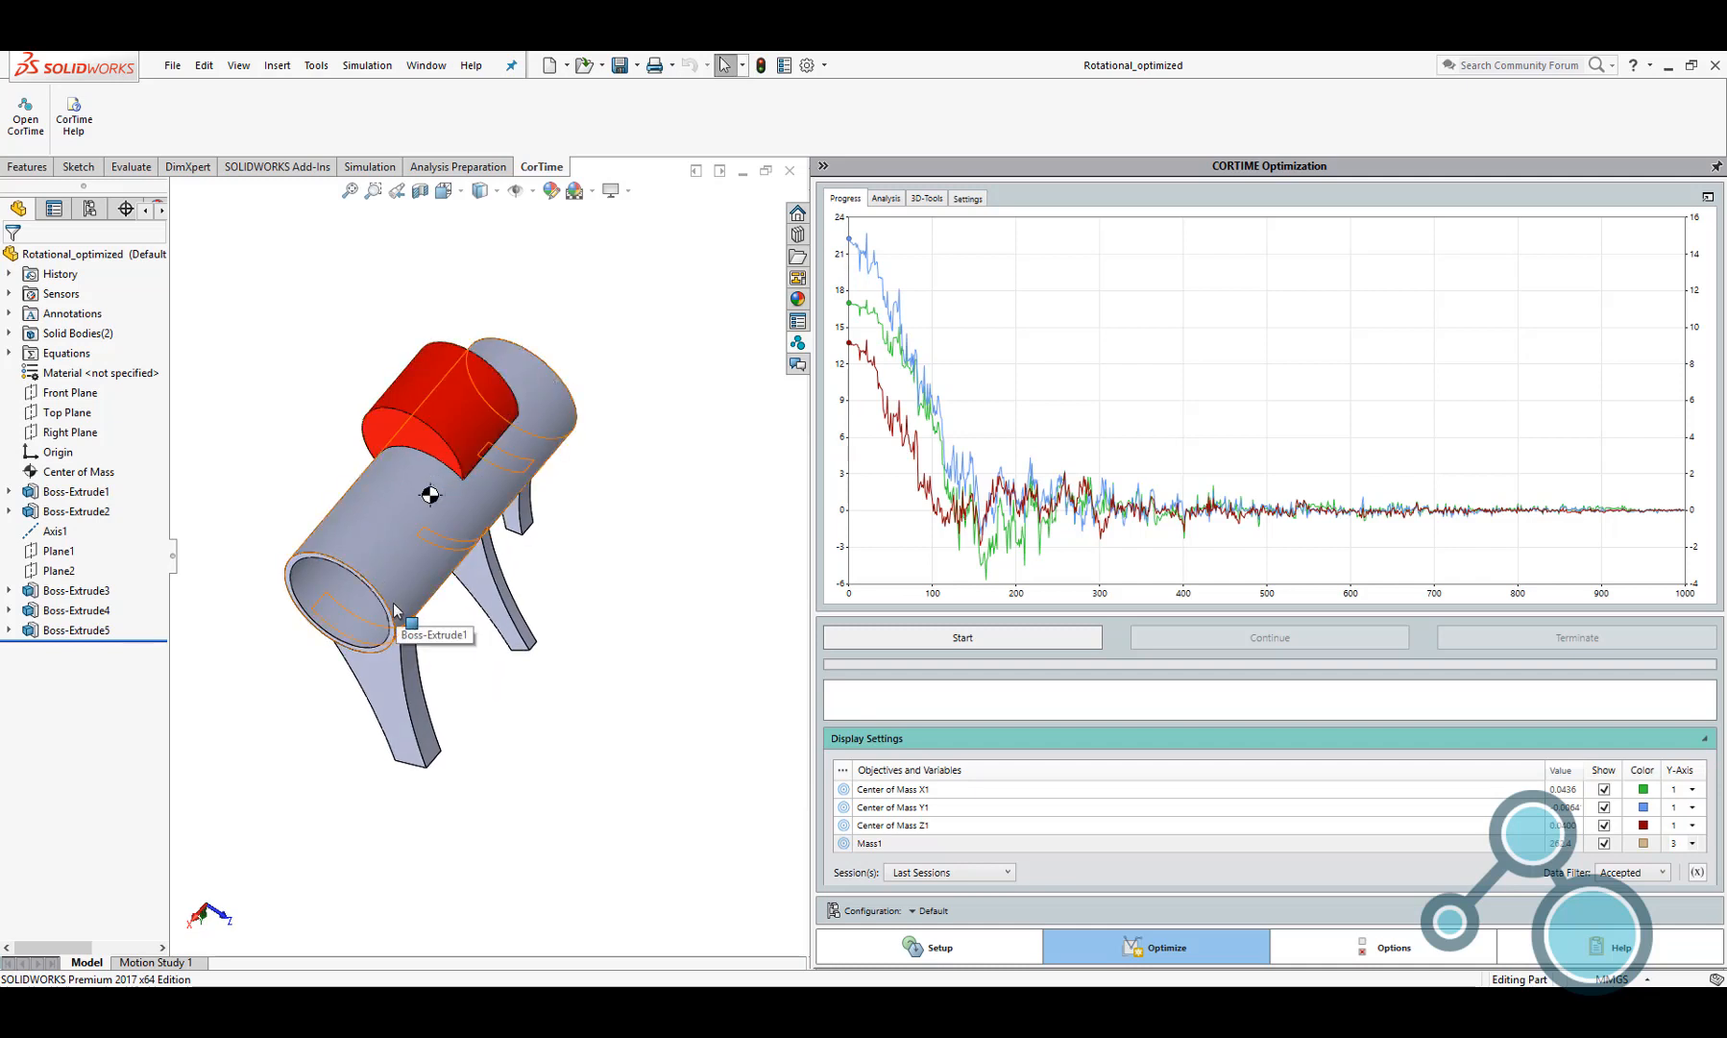
middle_click_drag(427, 615, 486, 516)
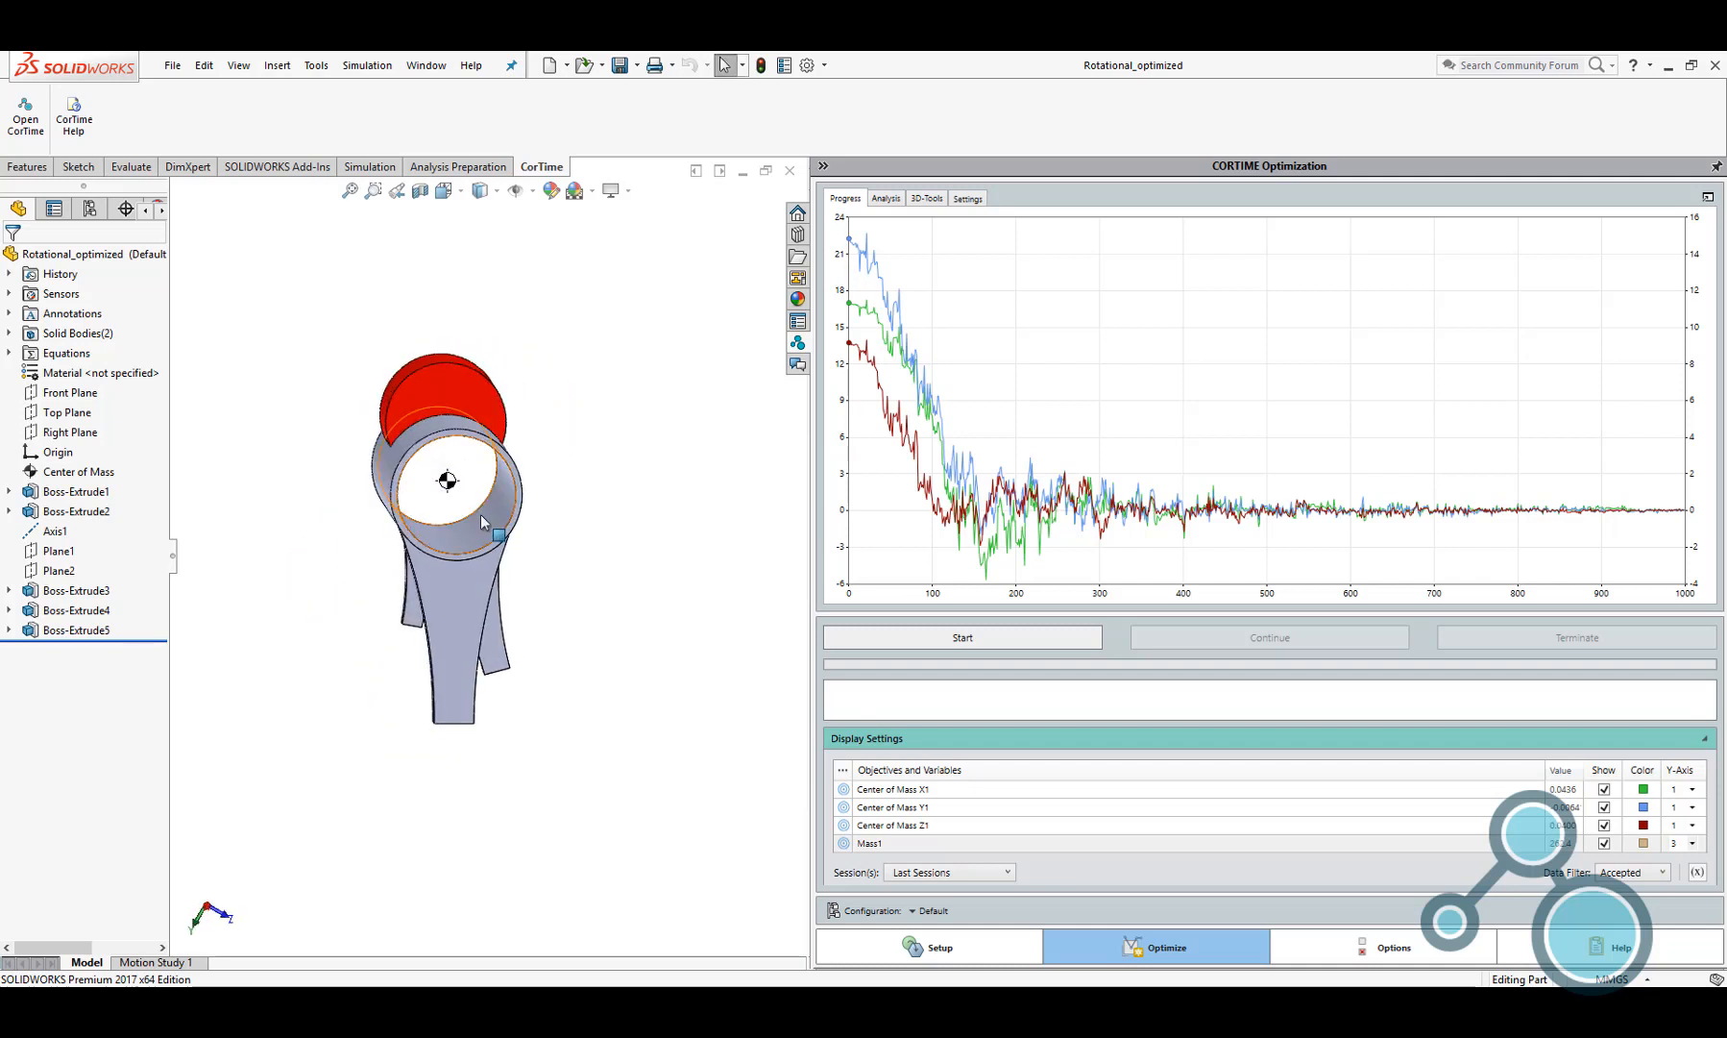
left_click(1693, 843)
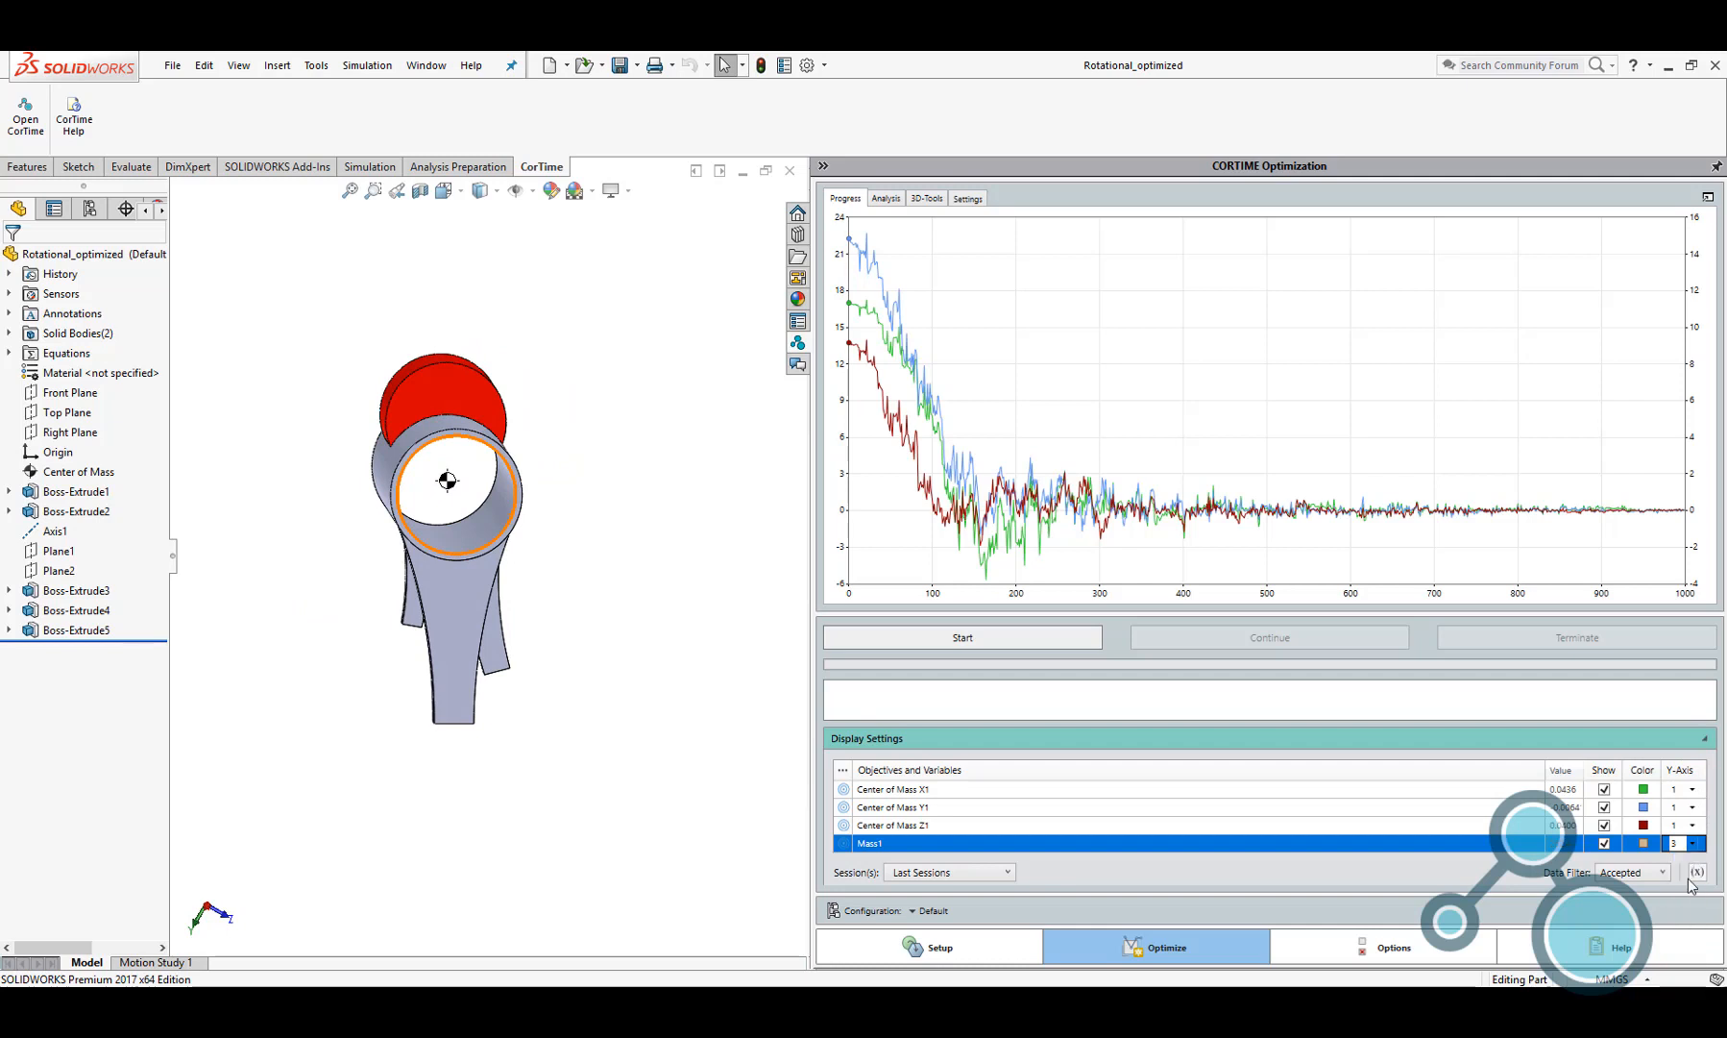
left_click(1684, 874)
Examine the objective values along the progress graph and show the analysis graph of all iterations
mouse_move(1368, 440)
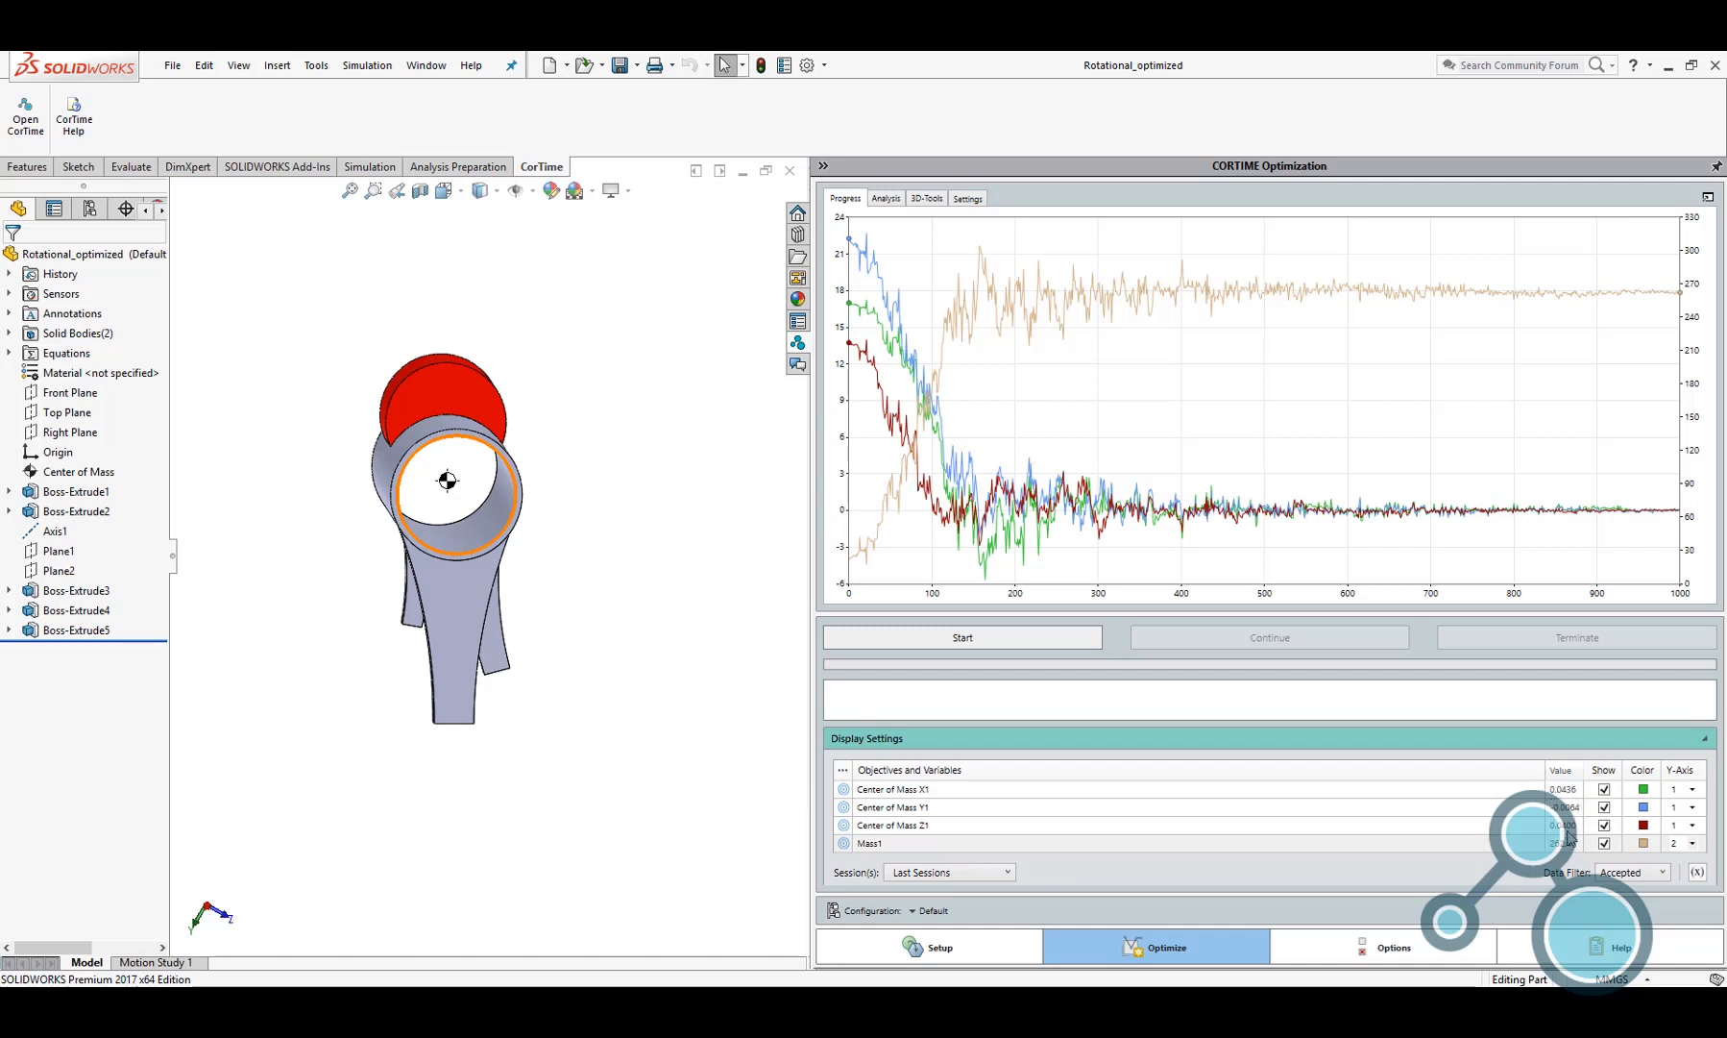
mouse_move(994, 417)
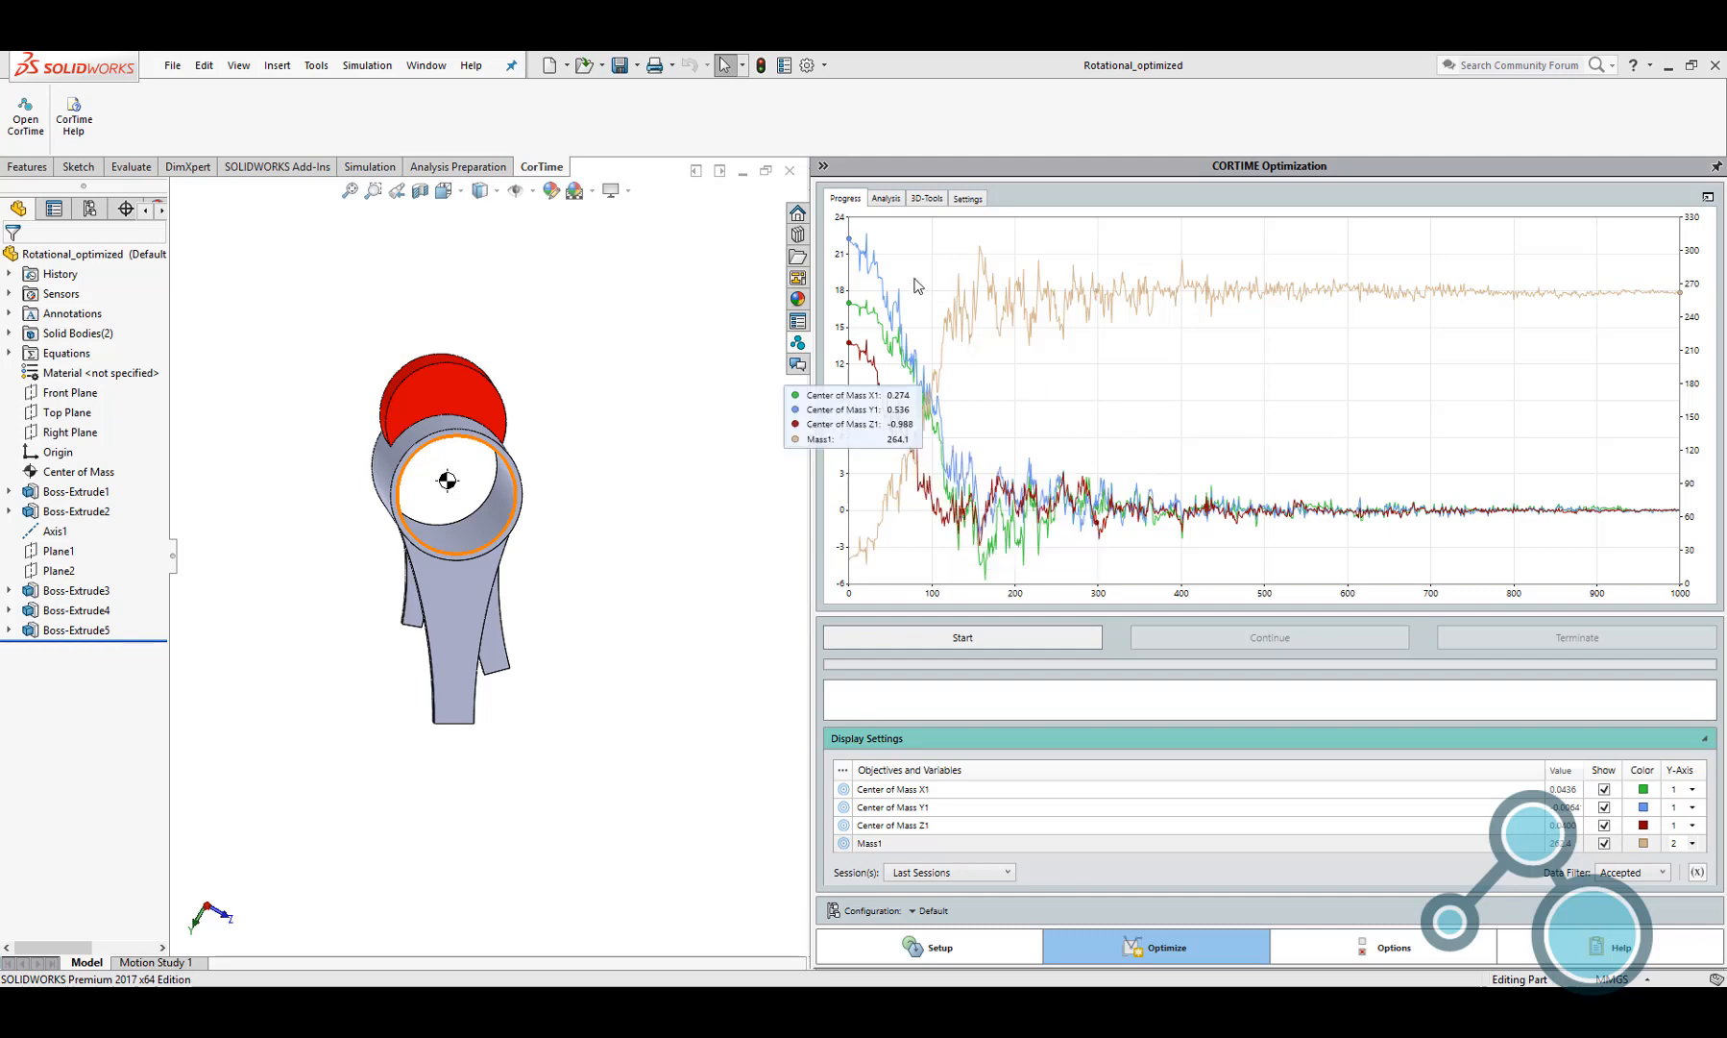
left_click(885, 198)
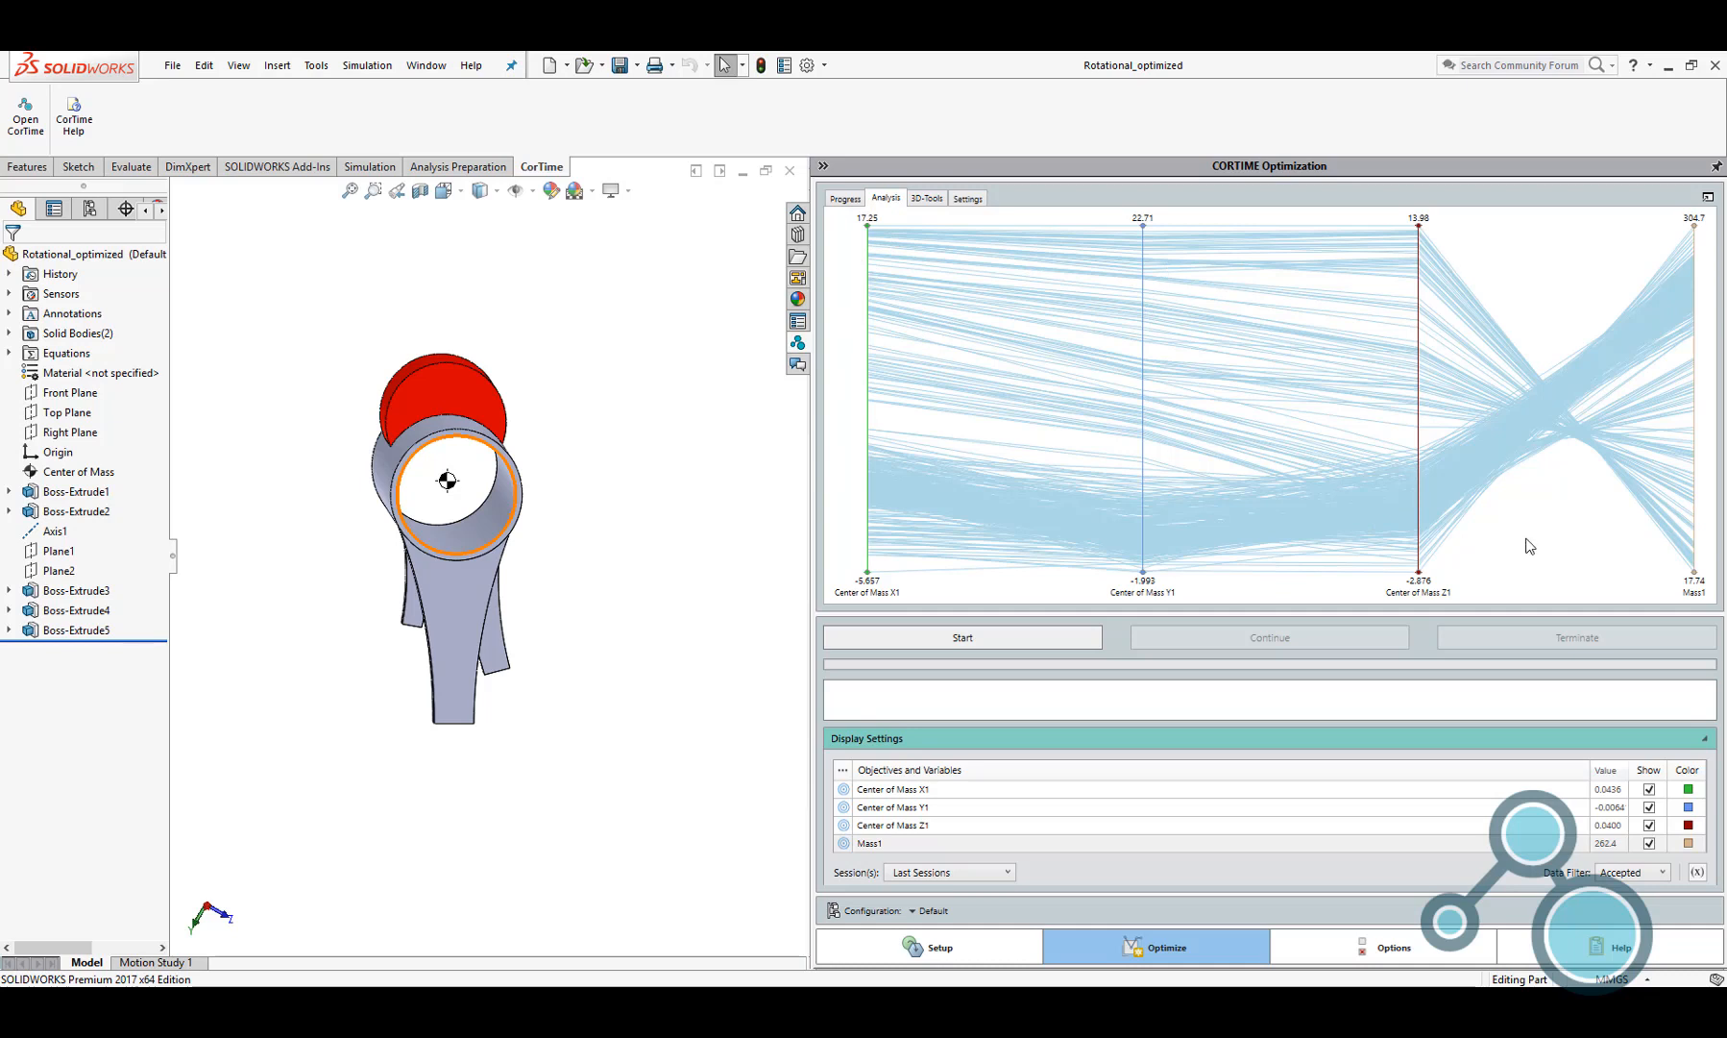
Restore the iteration with Center of Mass X1 15.30, Y1 19.00, Z1 10.05 and Mass1 55.31, and inspect the model
right_click(918, 260)
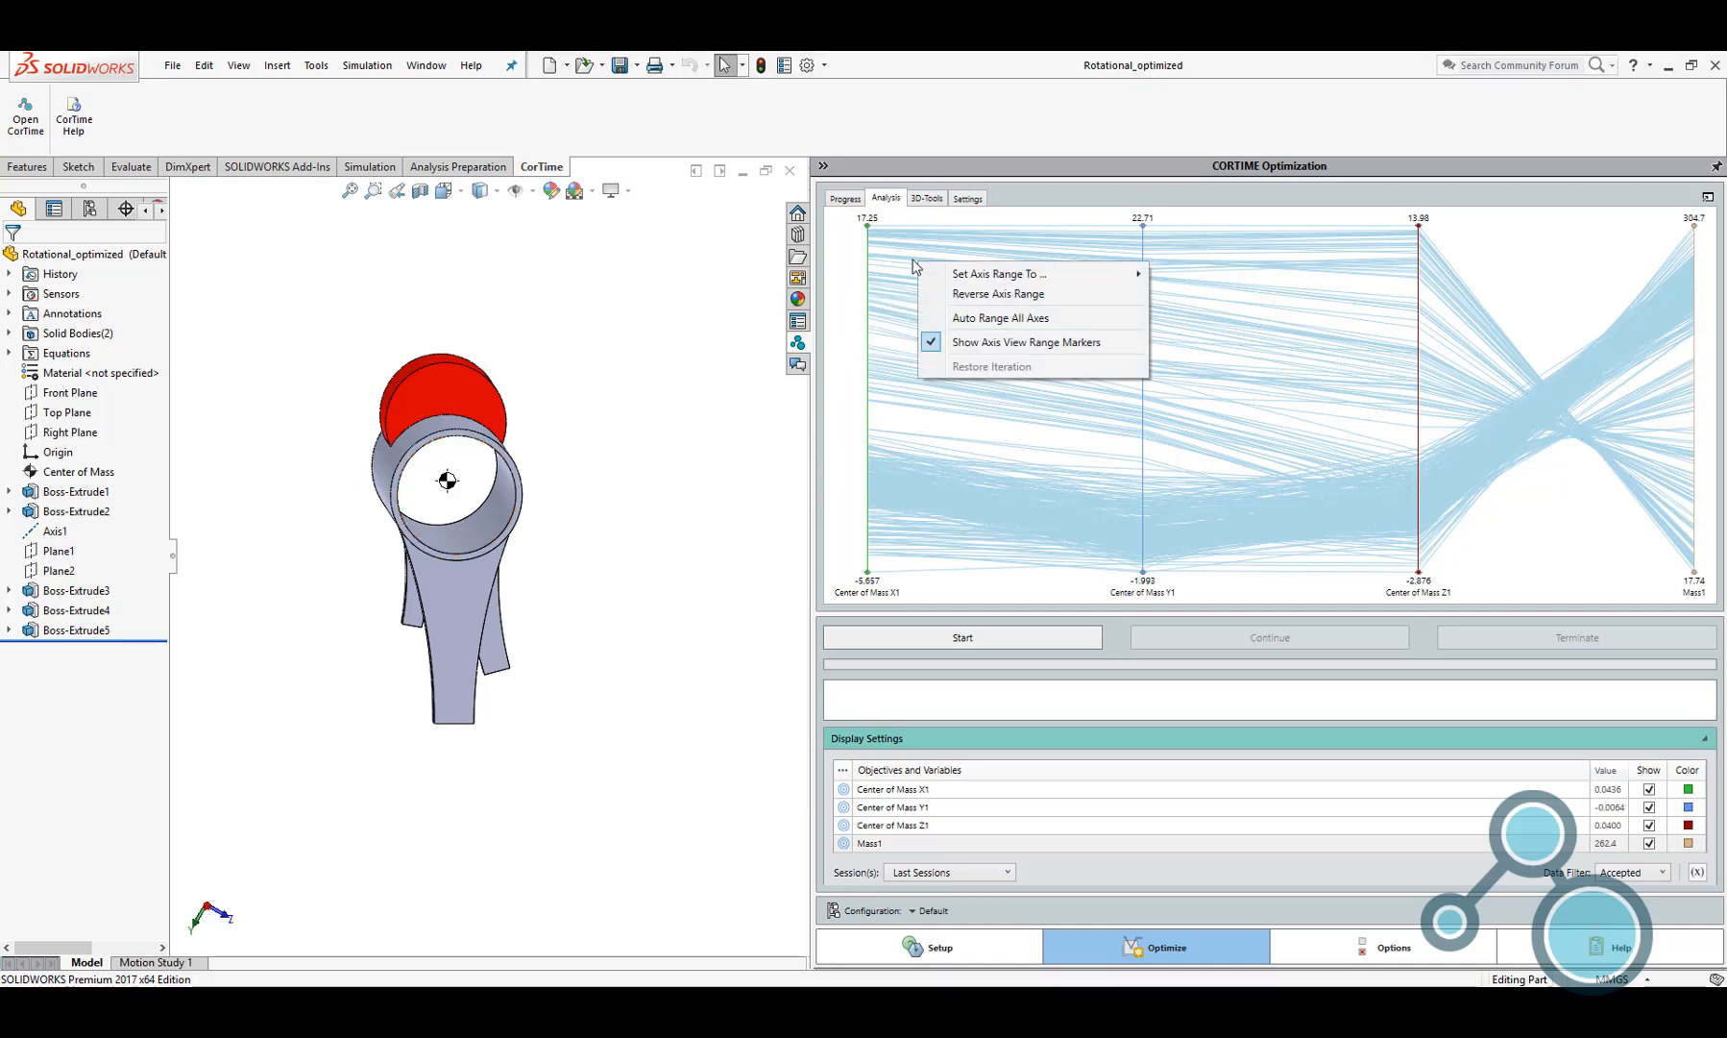
left_click(913, 258)
right_click(913, 258)
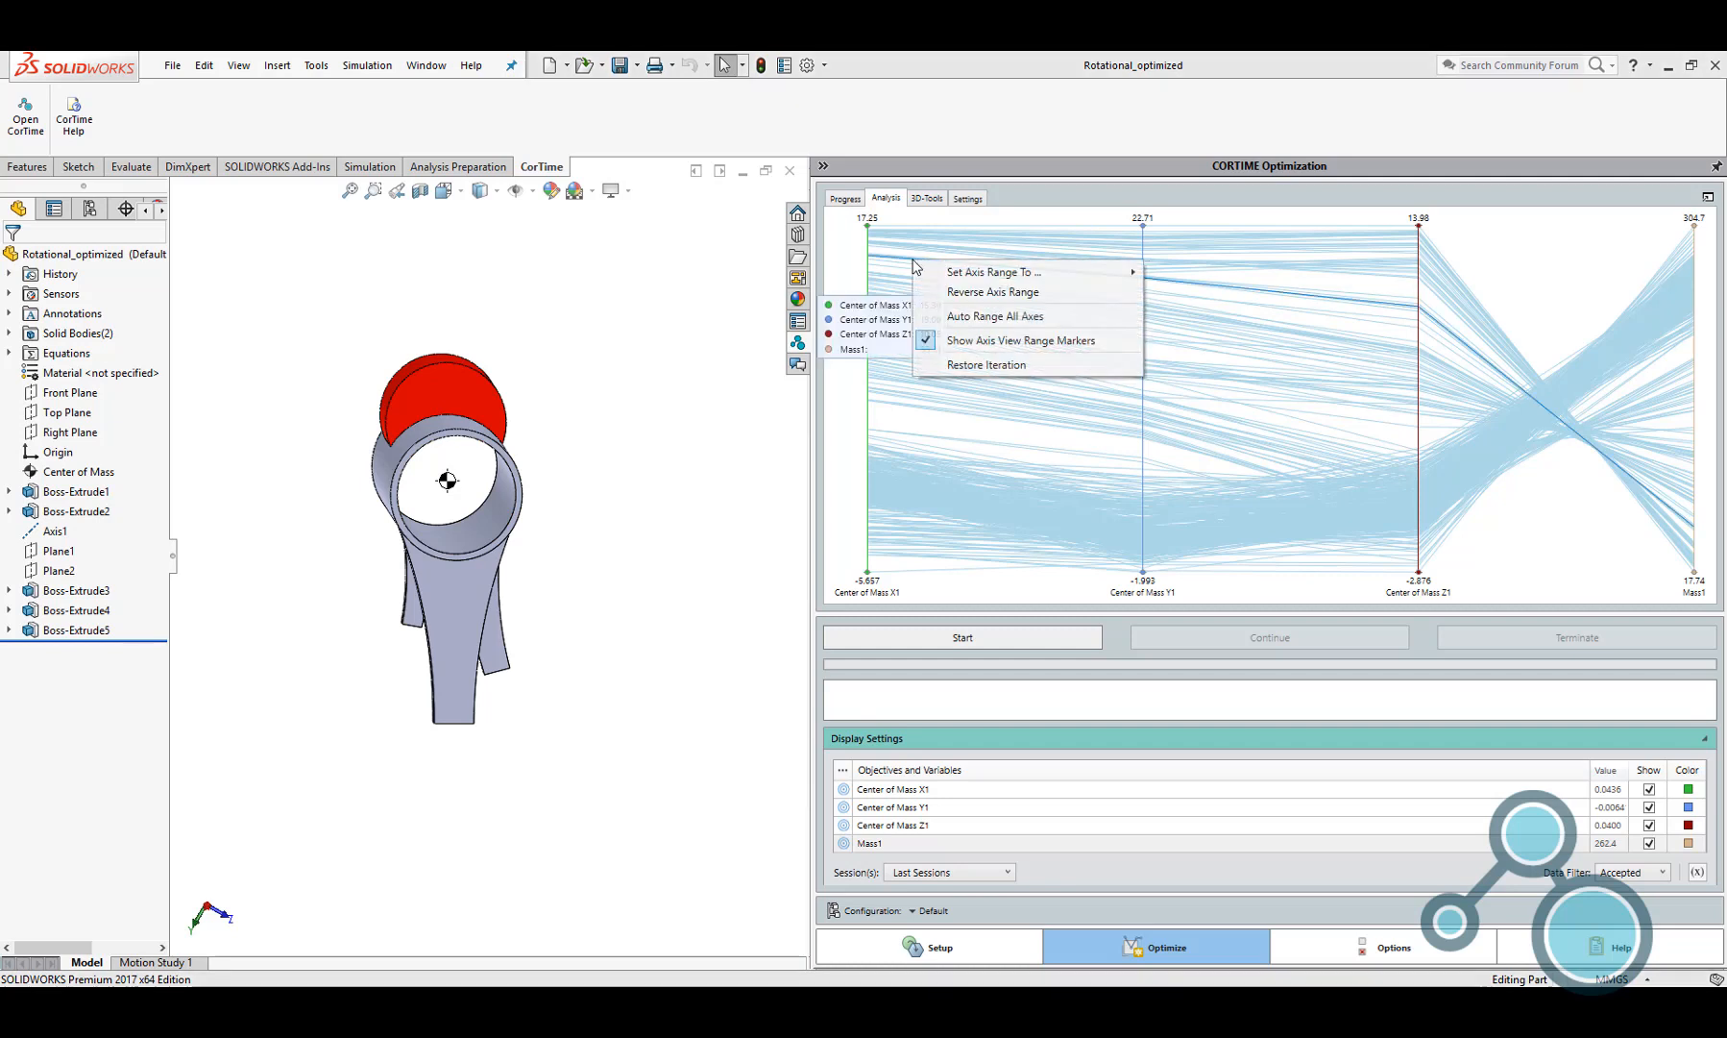
left_click(967, 363)
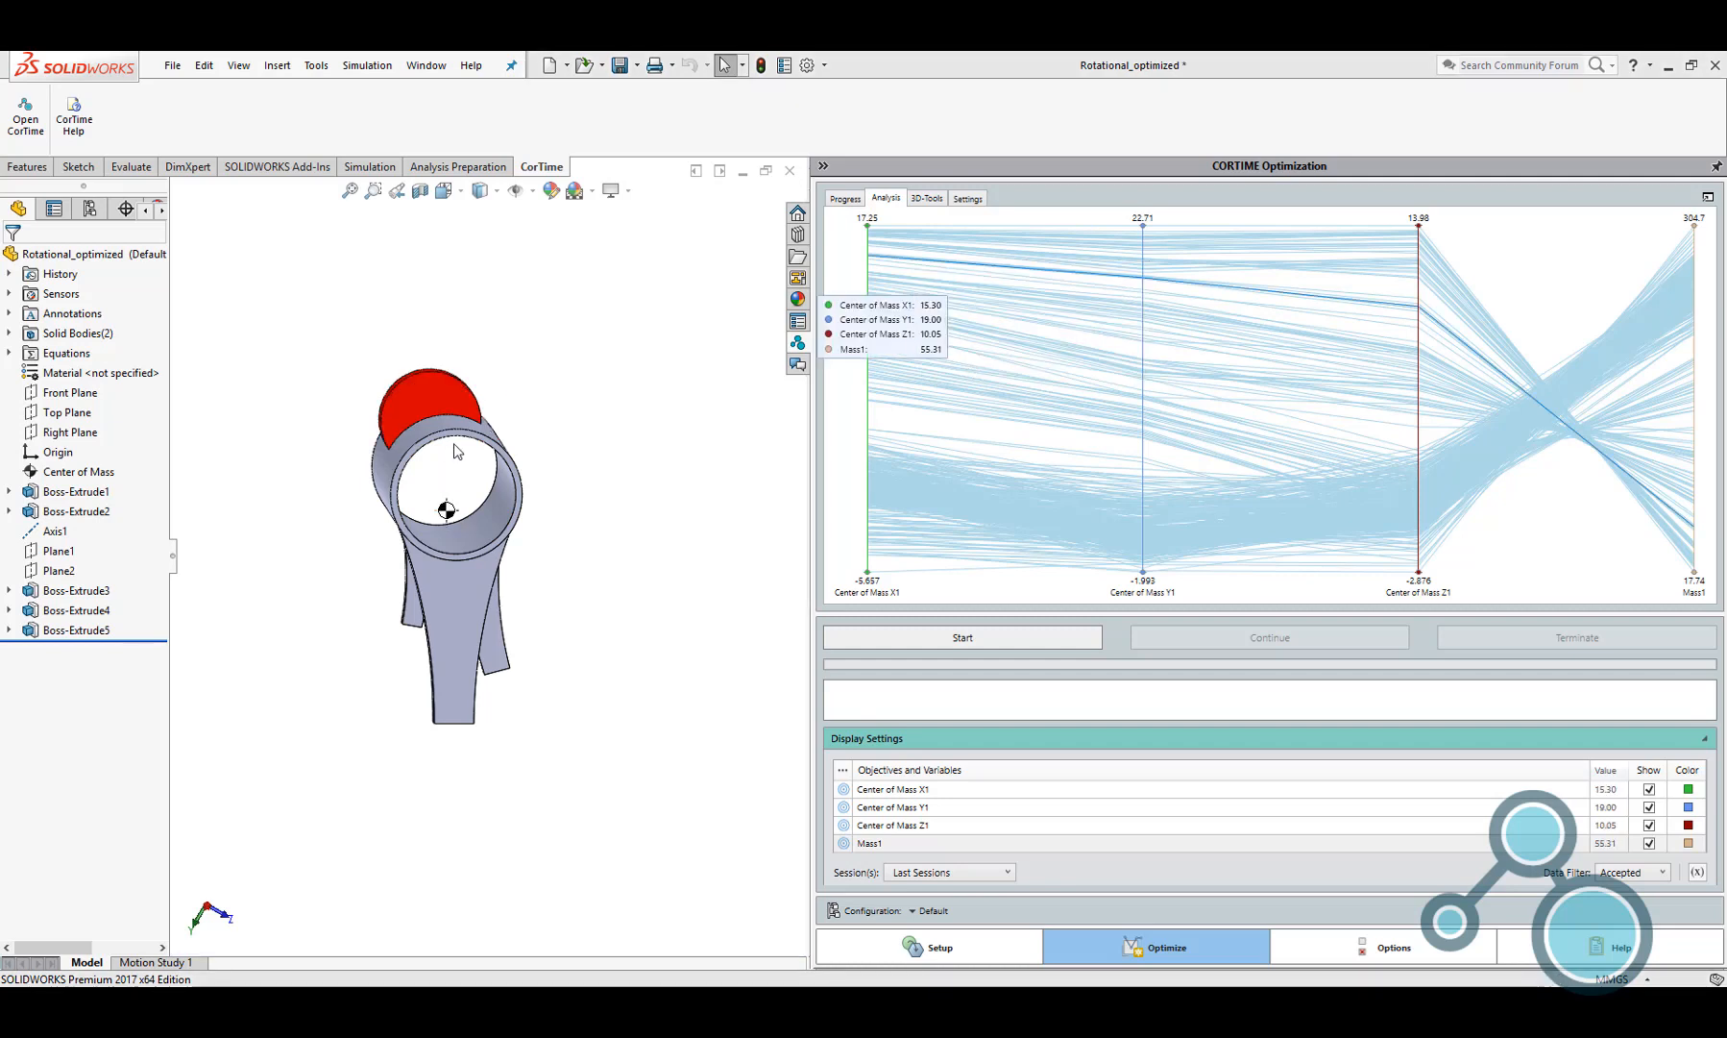
middle_click_drag(454, 443, 462, 481)
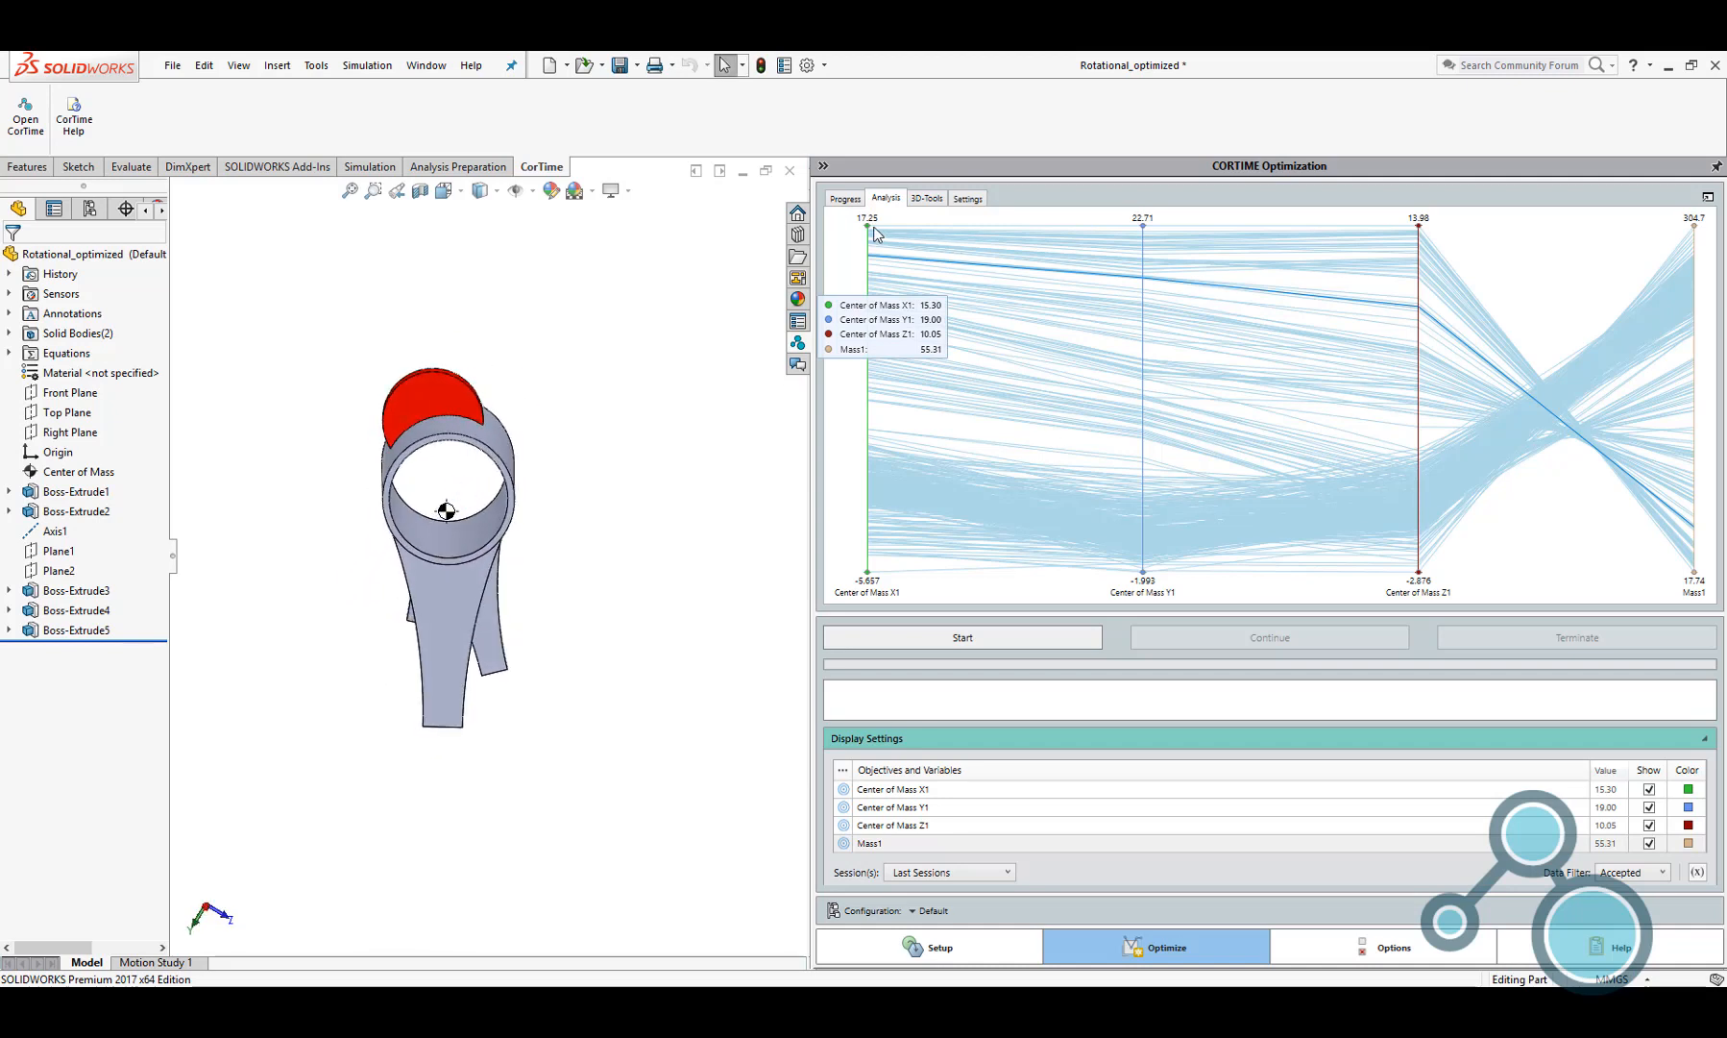
Limit the Center of Mass X1 axis in the analysis graph to the range from about -0.46 to 0.473
left_click_drag(868, 228, 868, 443)
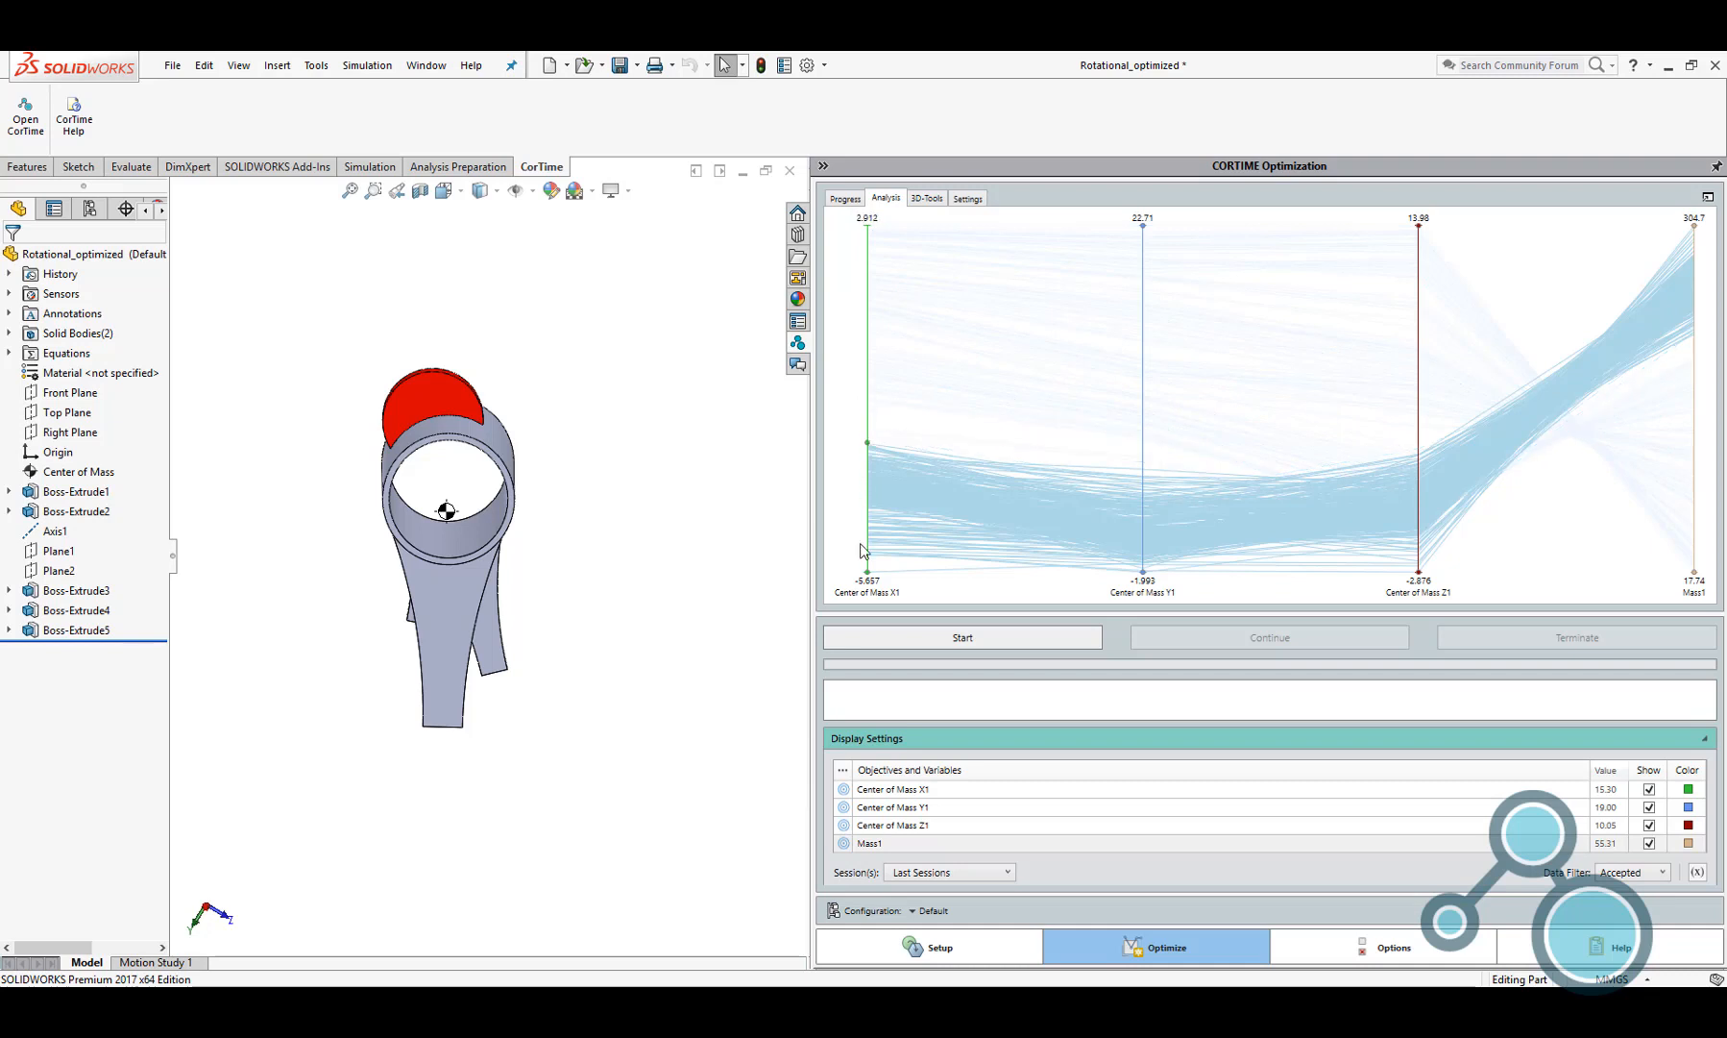
left_click_drag(871, 570, 872, 486)
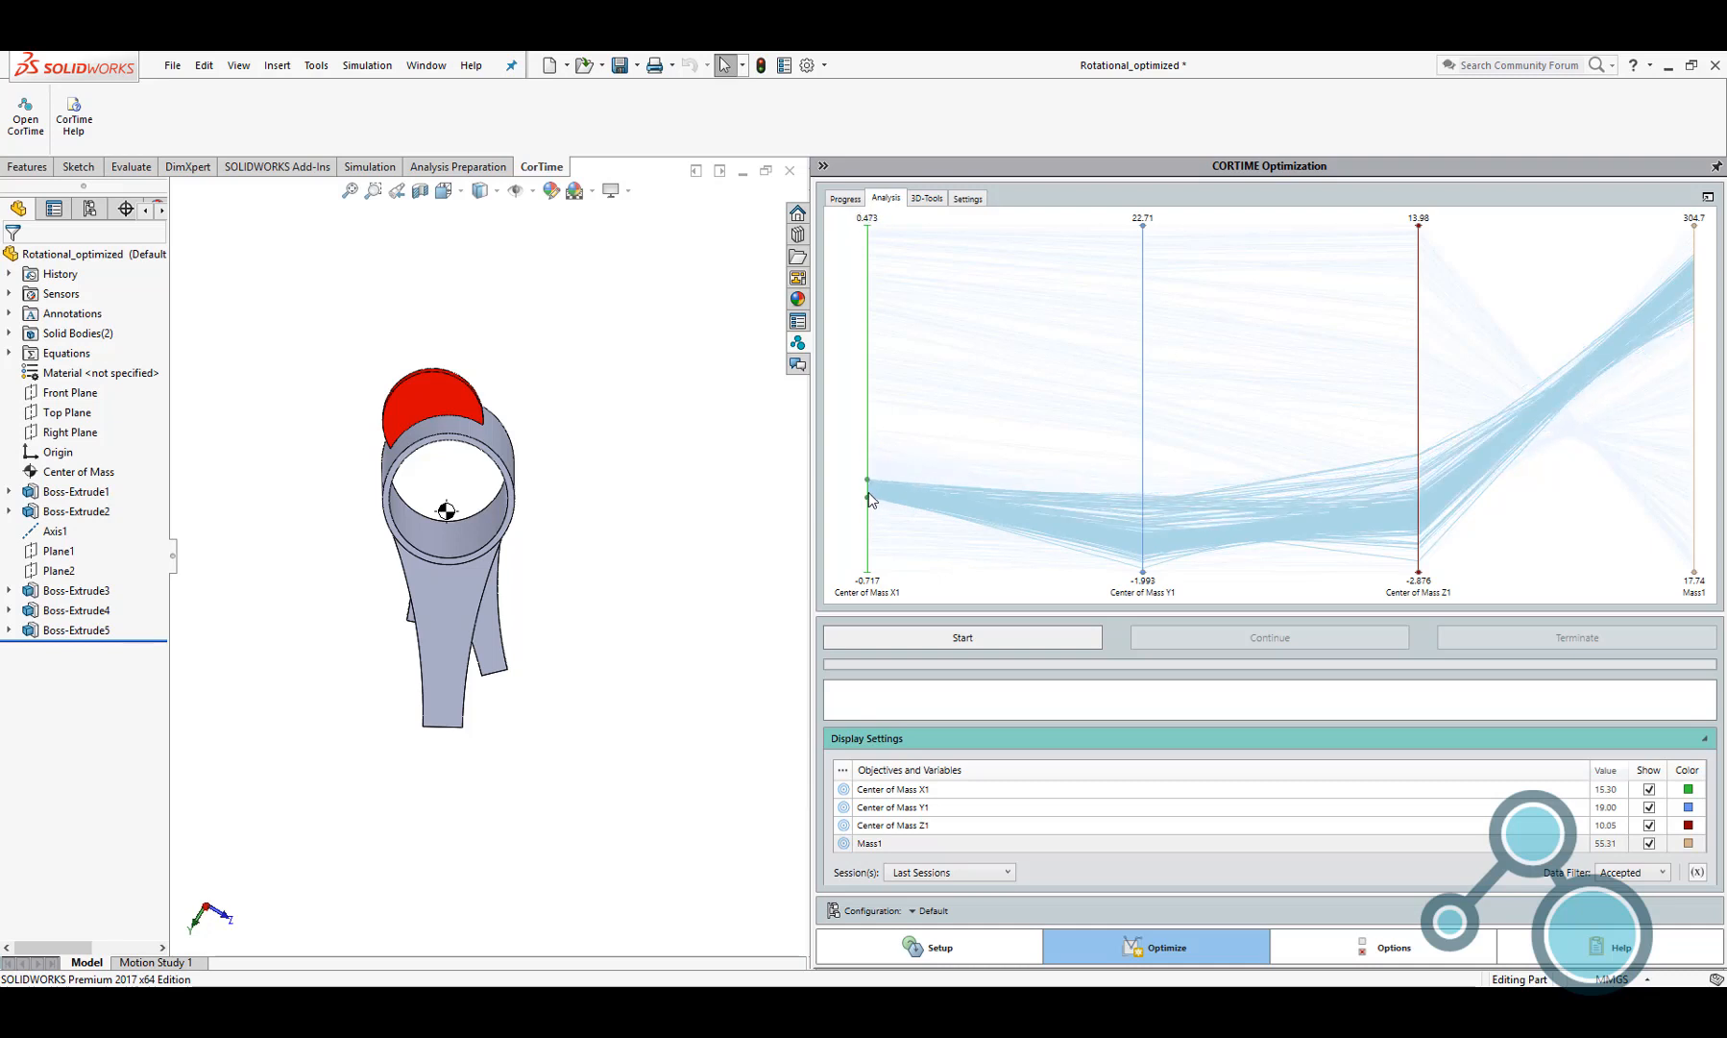
scroll(877, 488, "up", 10)
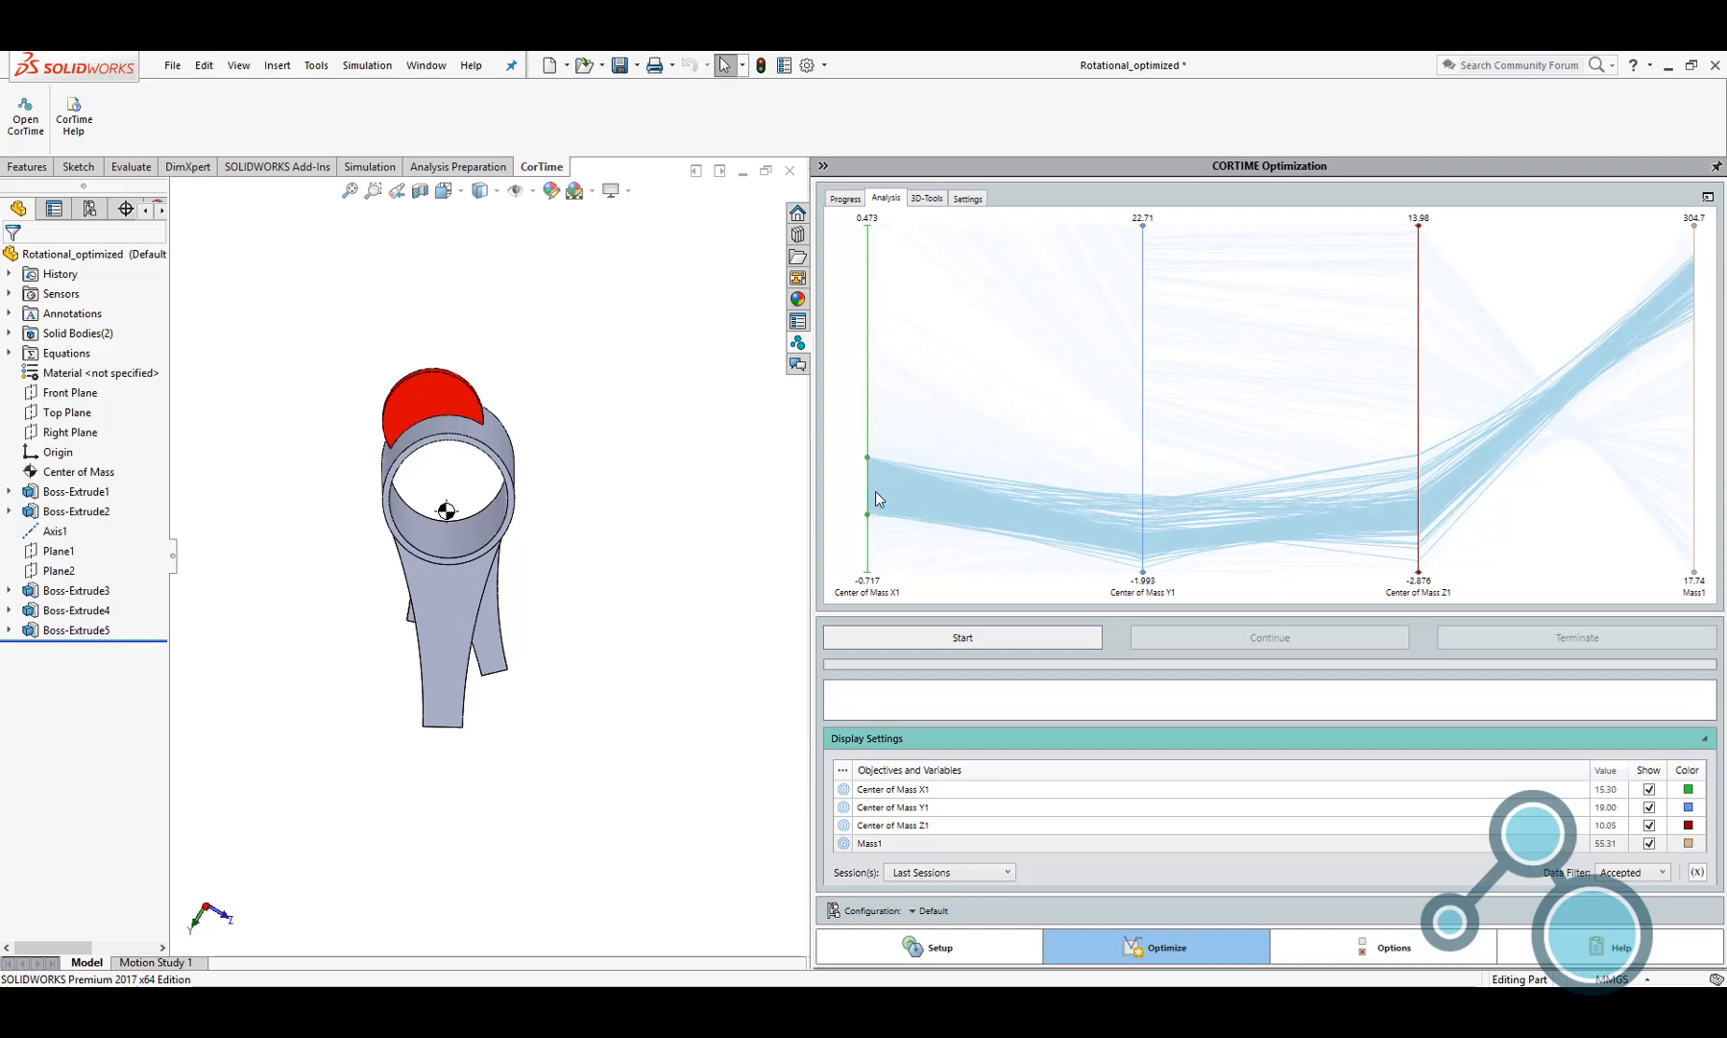
scroll(885, 482, "up", 3)
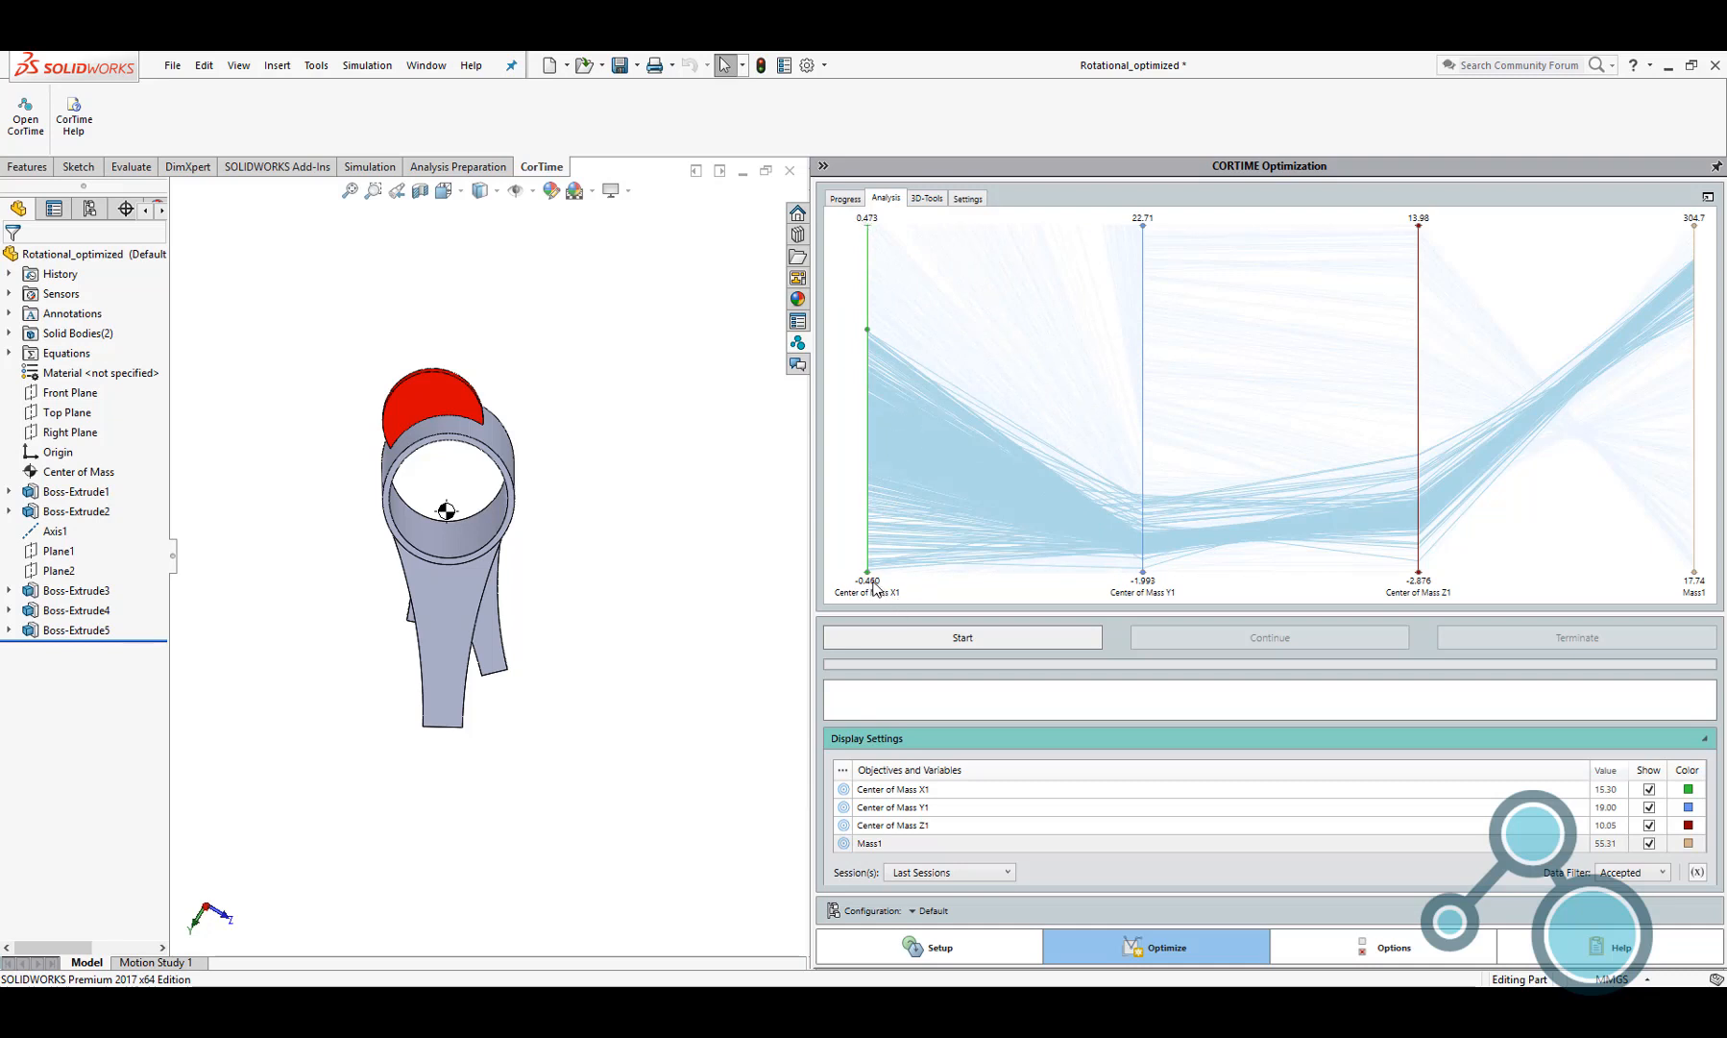
Restore the iteration with Center of Mass X1 -0.156, Y1 0.0930, Z1 0.0593 and Mass1 264.1 to the model
right_click(897, 518)
left_click(886, 504)
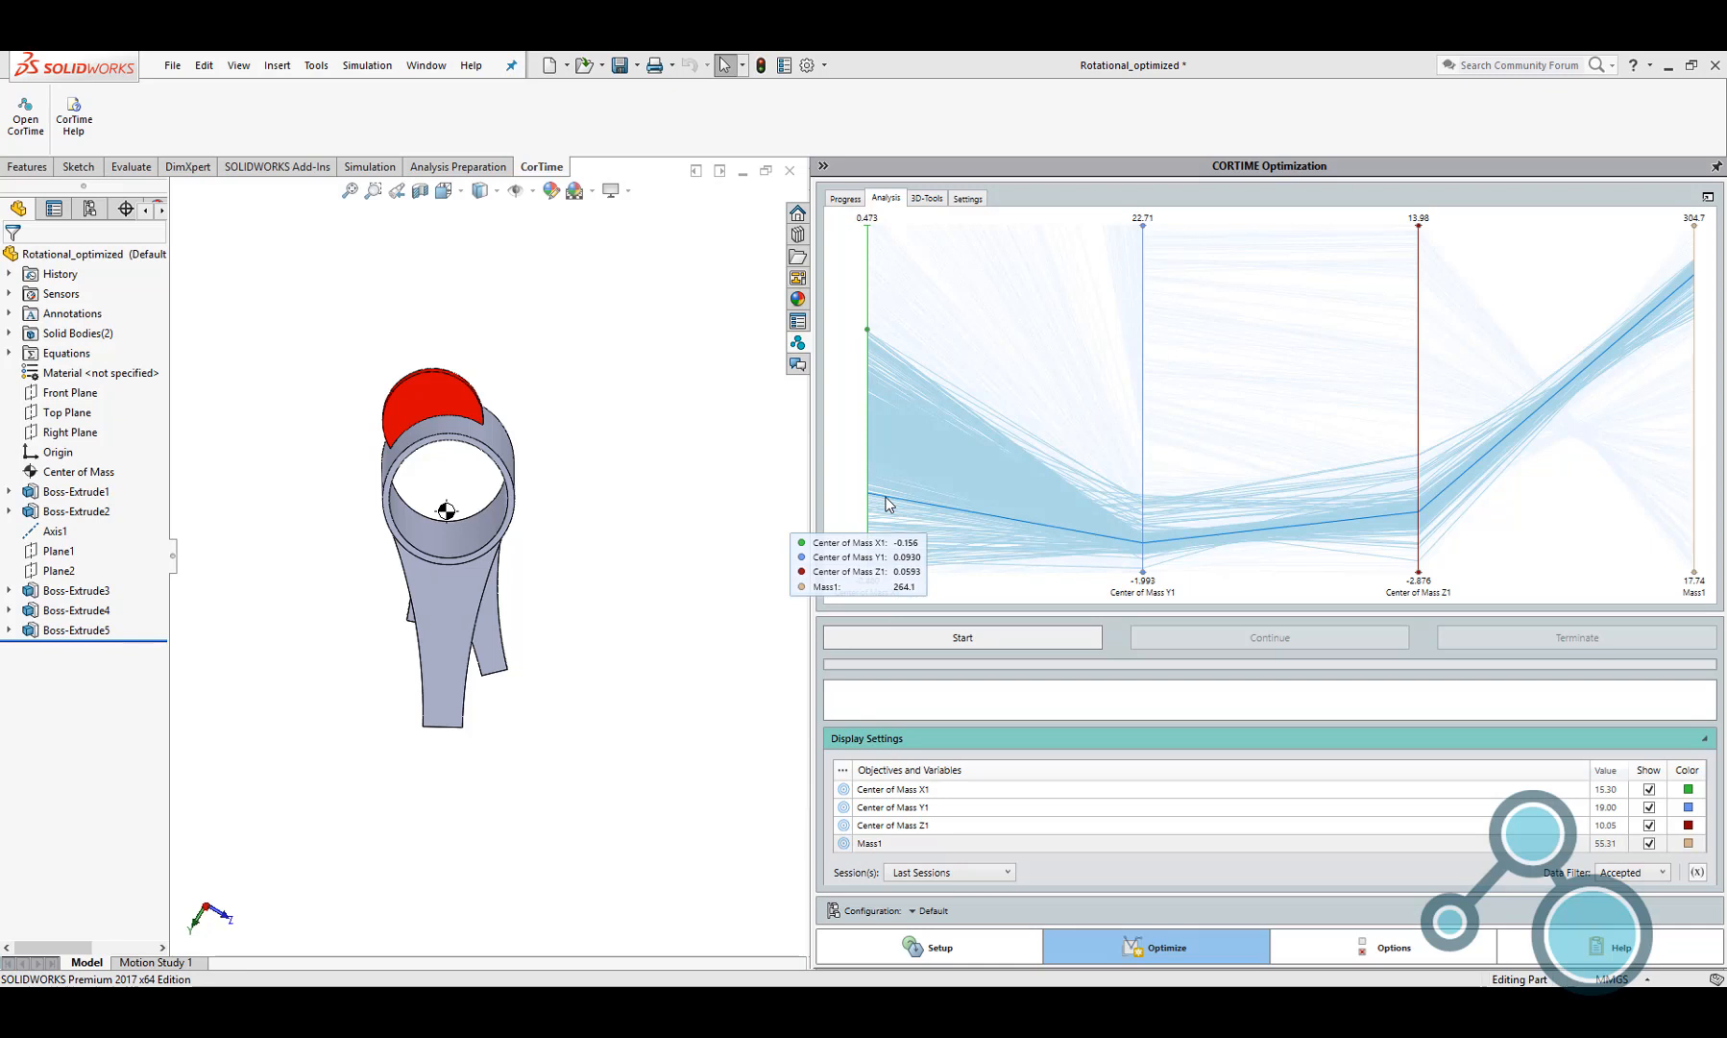
right_click(888, 502)
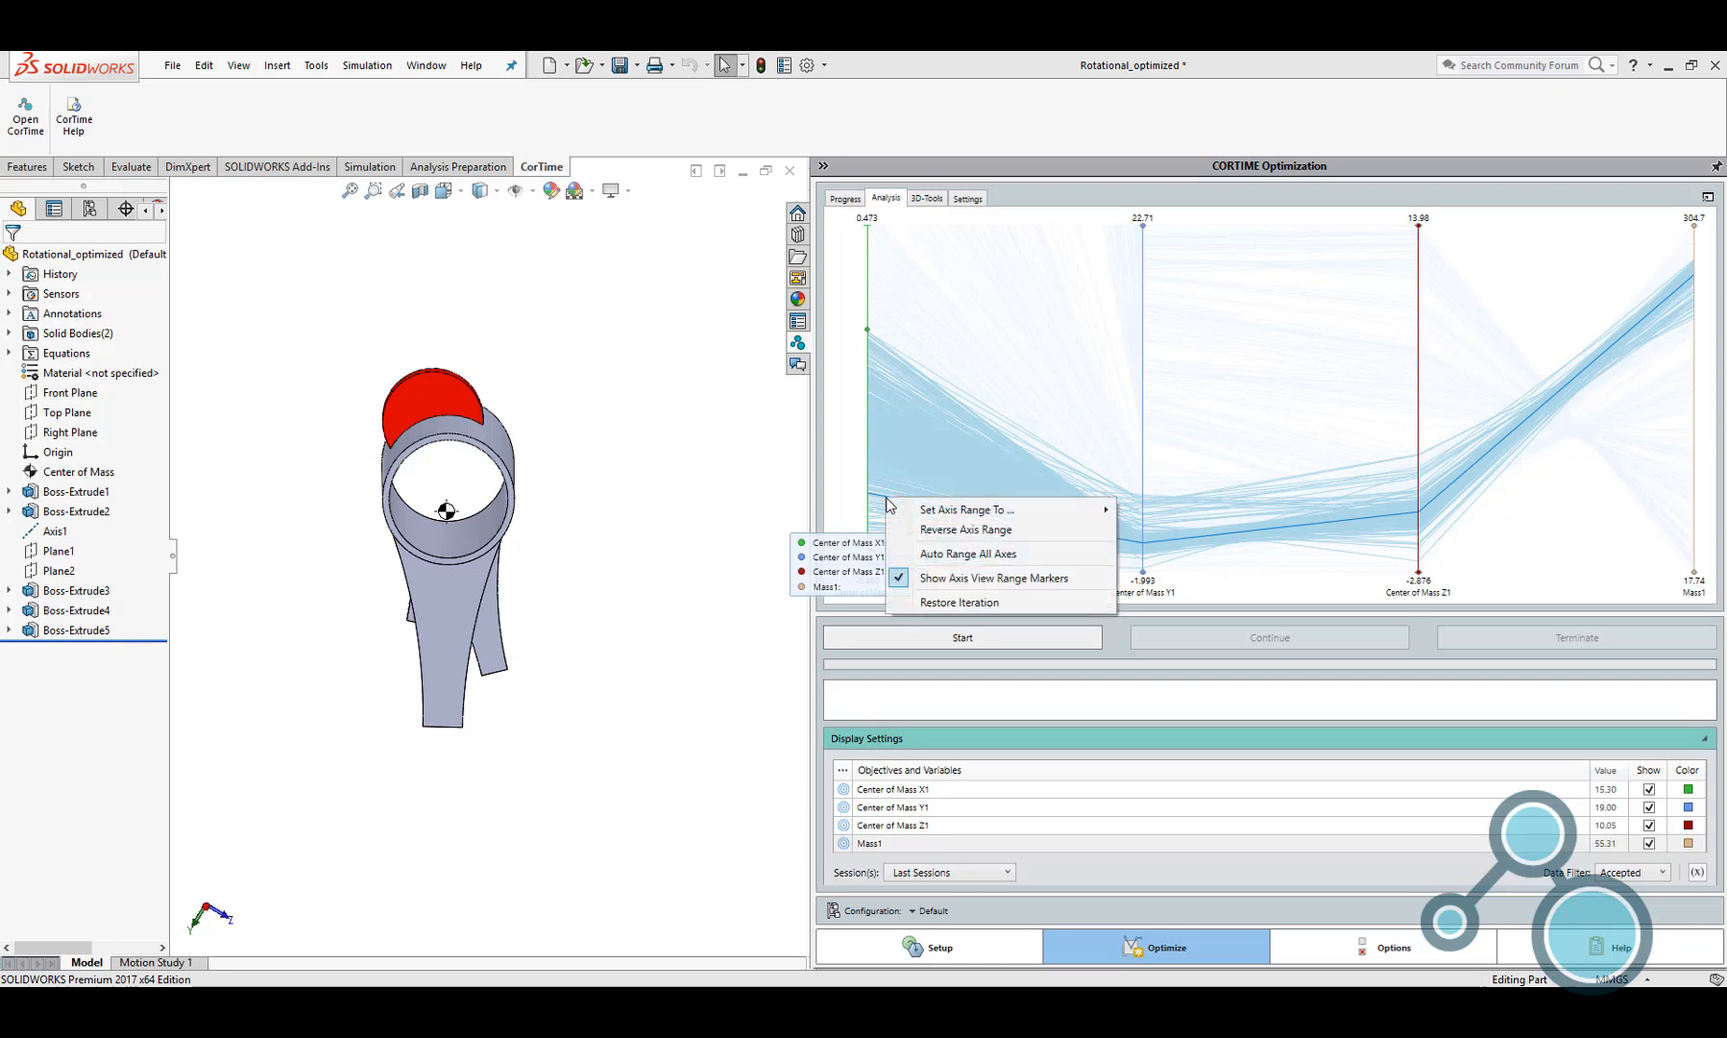
left_click(932, 604)
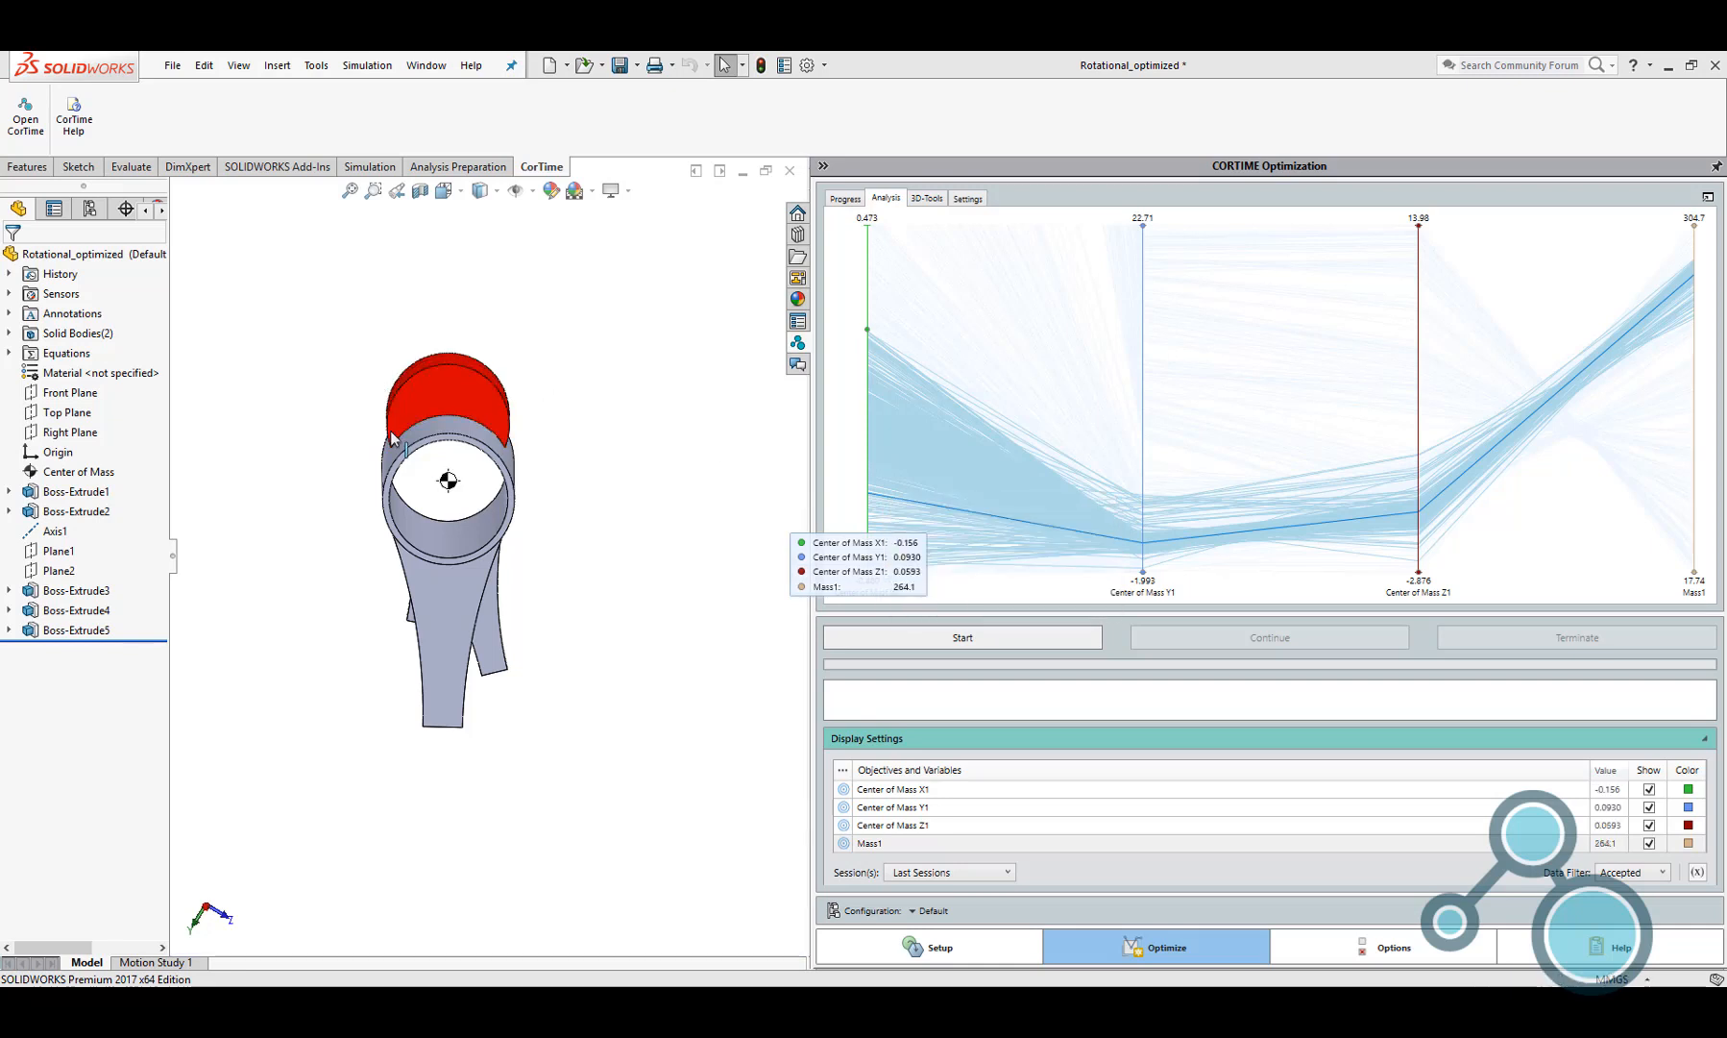